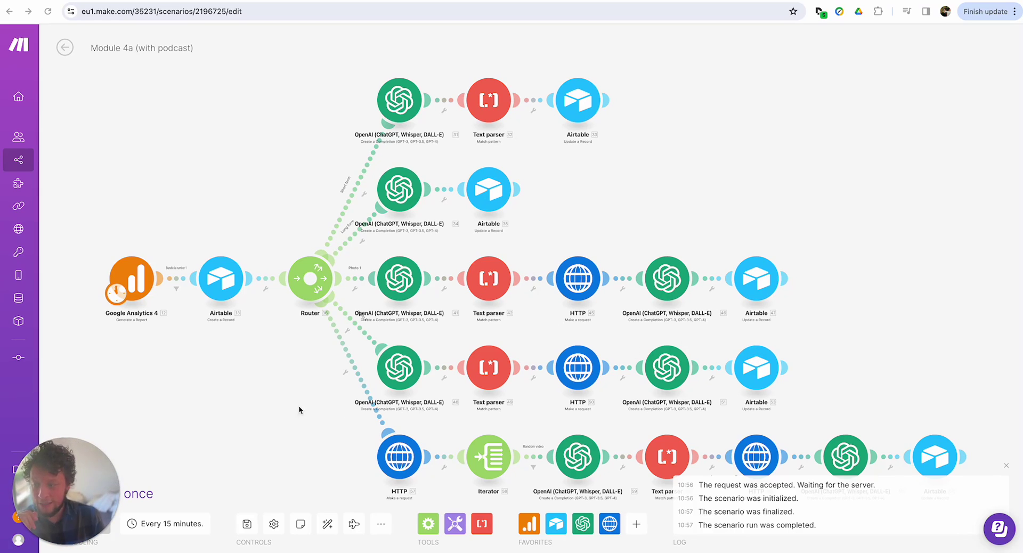
Step: Add a new branch to the Router with an OpenAI Create a Completion (GPT-3, GPT-3.5, GPT-4) module
right_click(324, 405)
left_click_drag(311, 407, 299, 318)
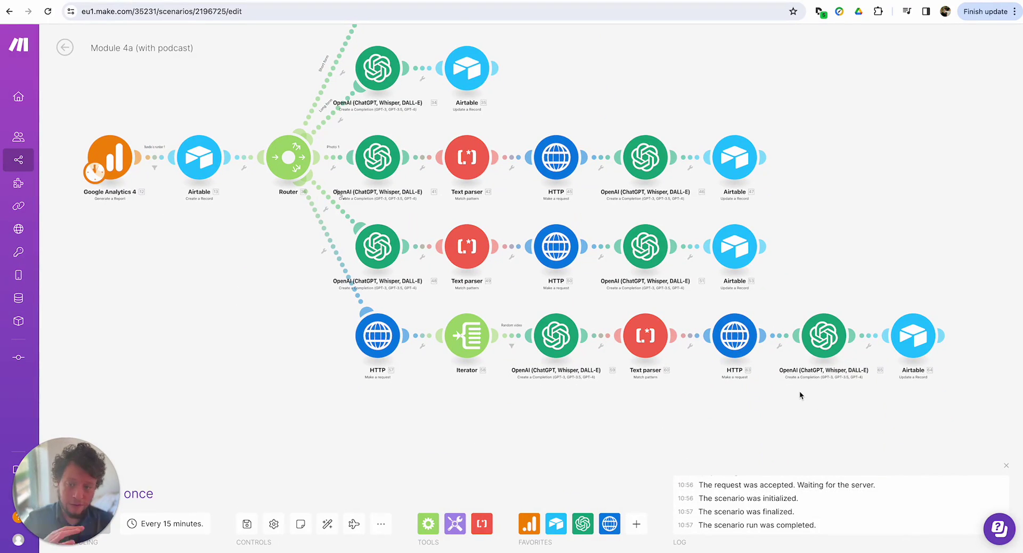
left_click_drag(750, 407, 829, 473)
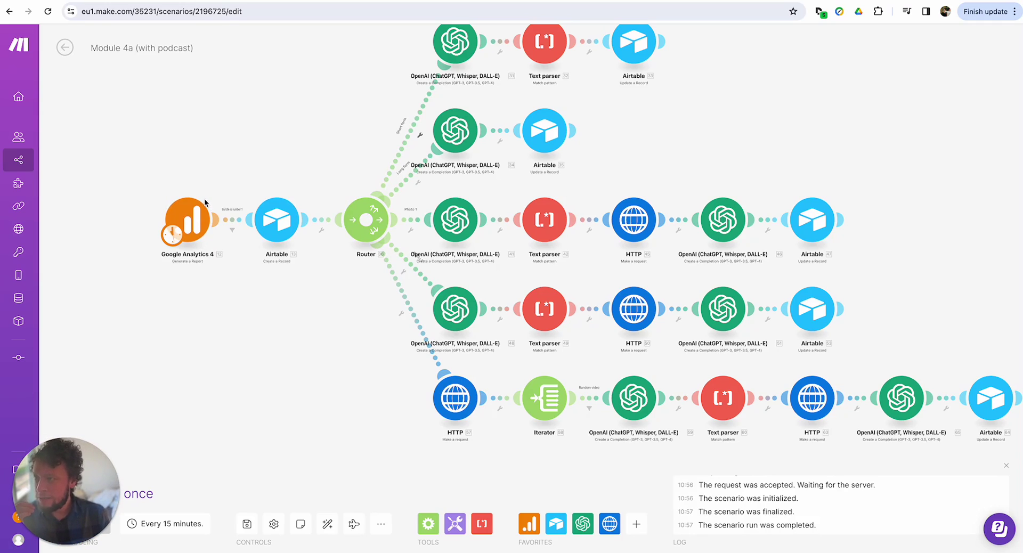
left_click(366, 220)
left_click(458, 444)
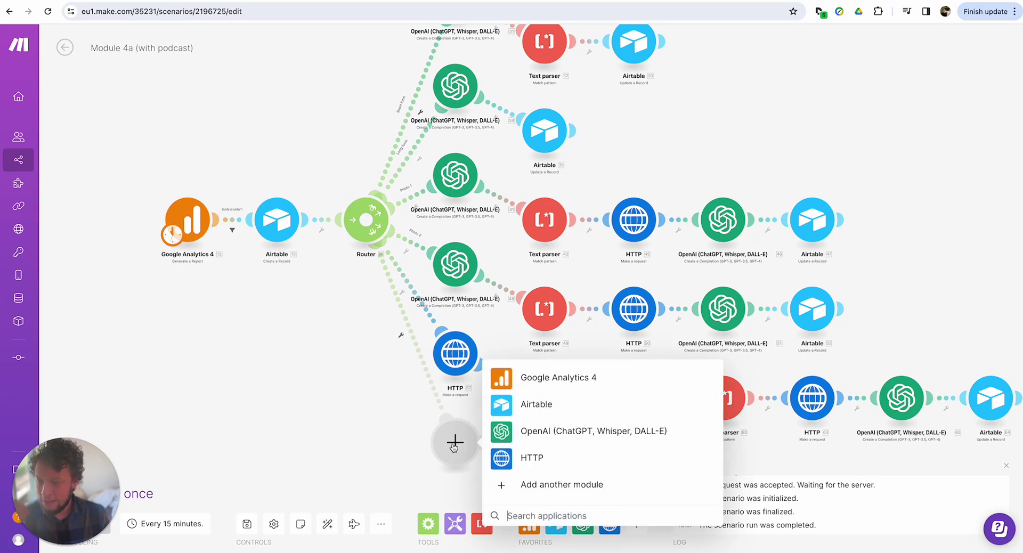
left_click(561, 435)
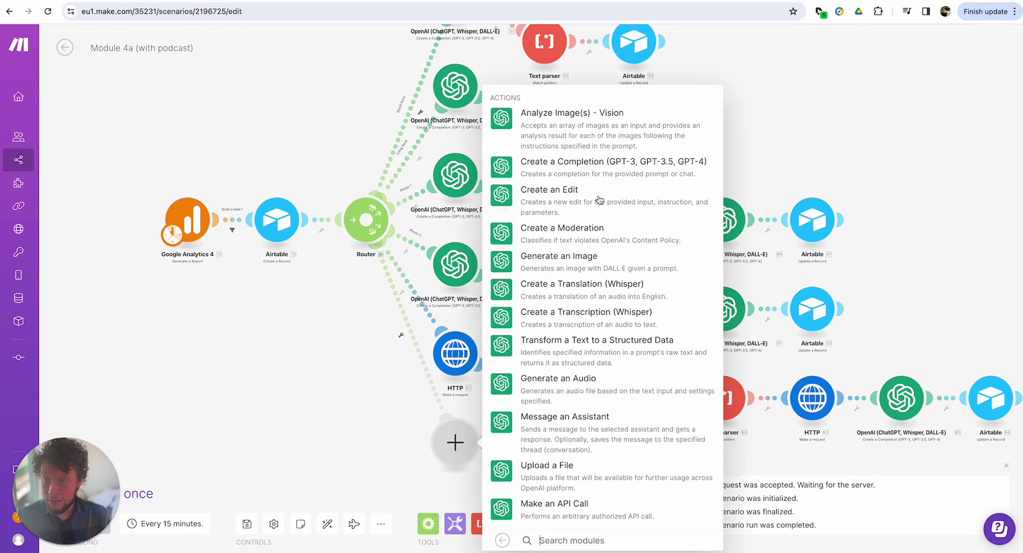
left_click(597, 166)
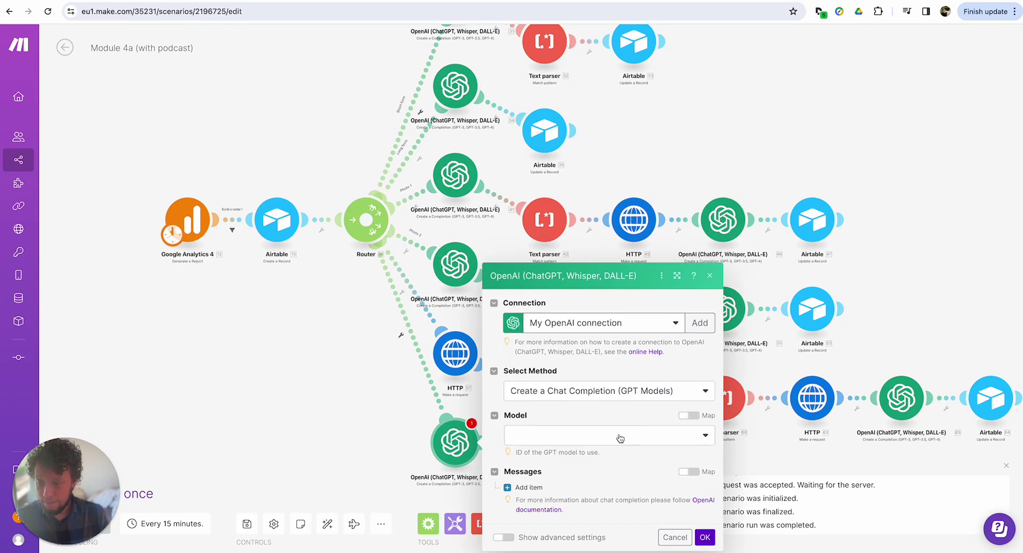
Step: Choose the GPT-4 Turbo gpt-4-1106-preview (system) model and add a message item with the User role
left_click(556, 435)
left_click(622, 357)
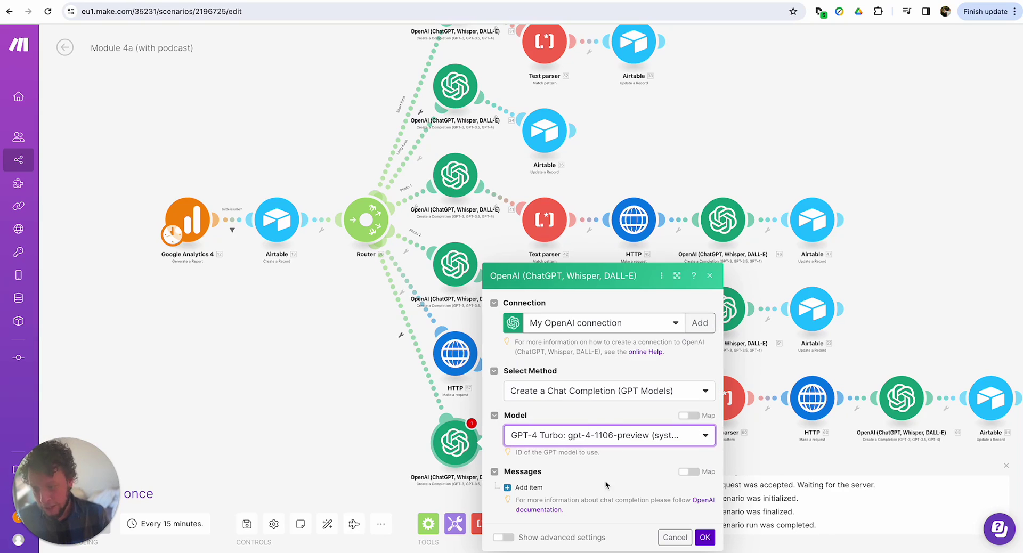
left_click(527, 487)
left_click(614, 394)
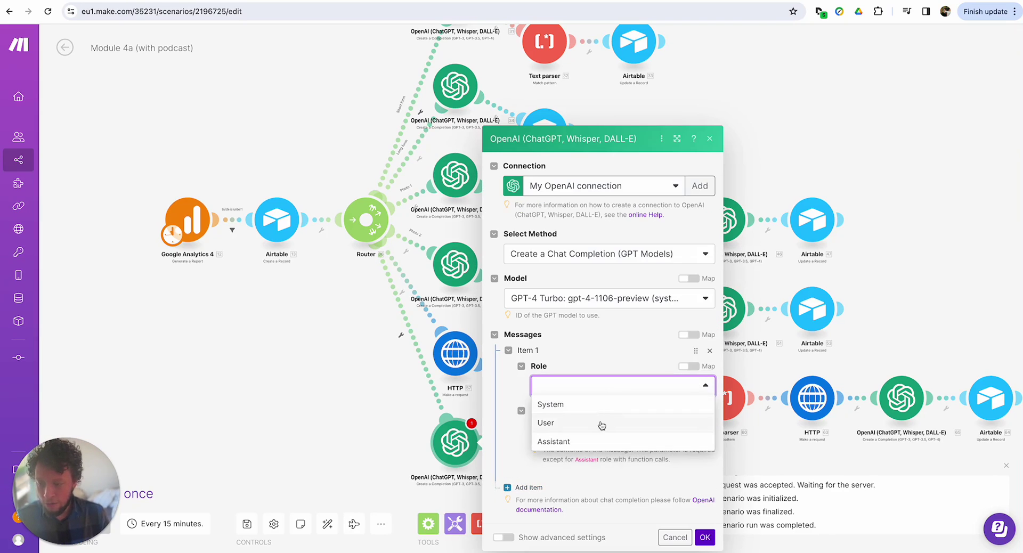
left_click(601, 422)
Step: Begin the message content with "Here is a URL for my blog -" followed by the Airtable record's Url value and a period
left_click(620, 429)
type("Her")
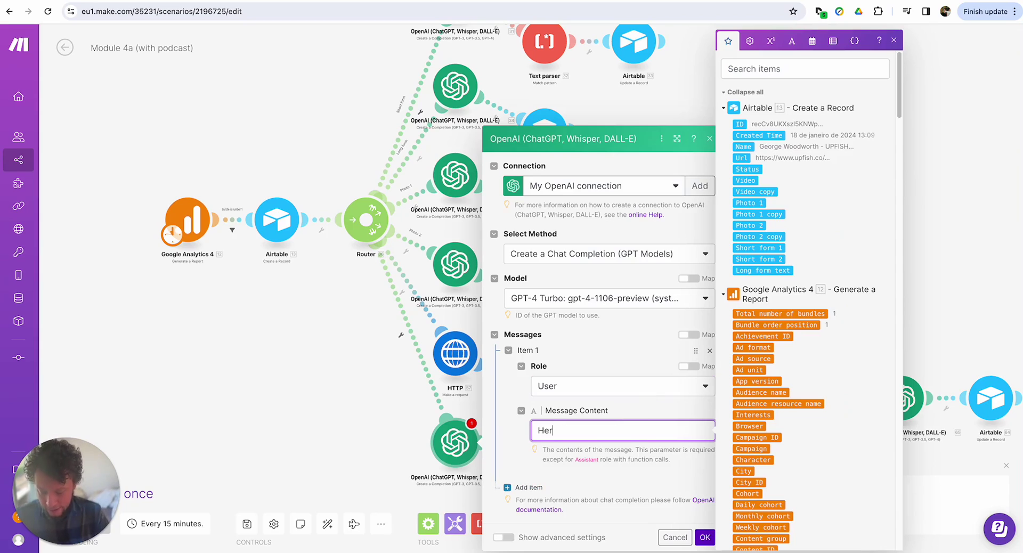
type("e is a URL for my blog -")
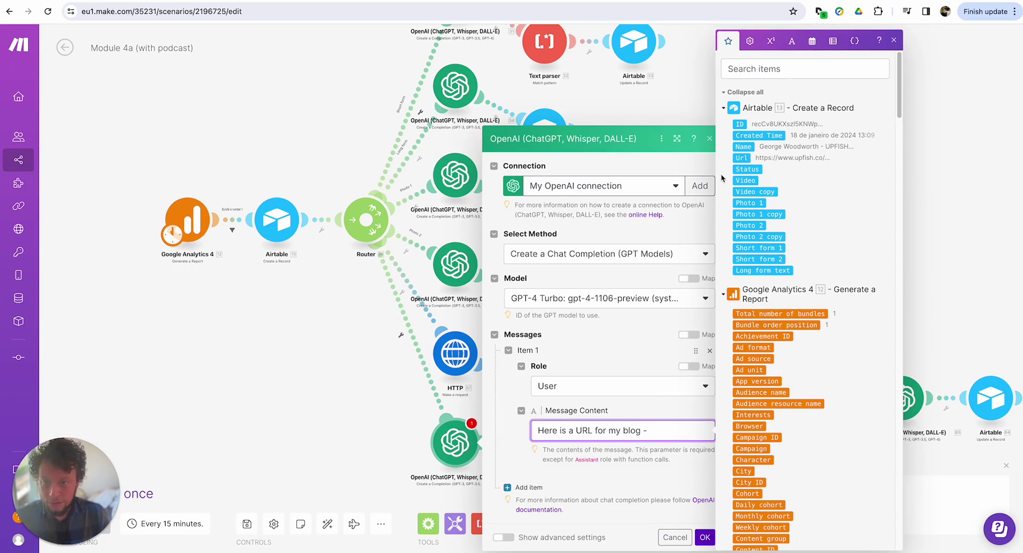
left_click(742, 157)
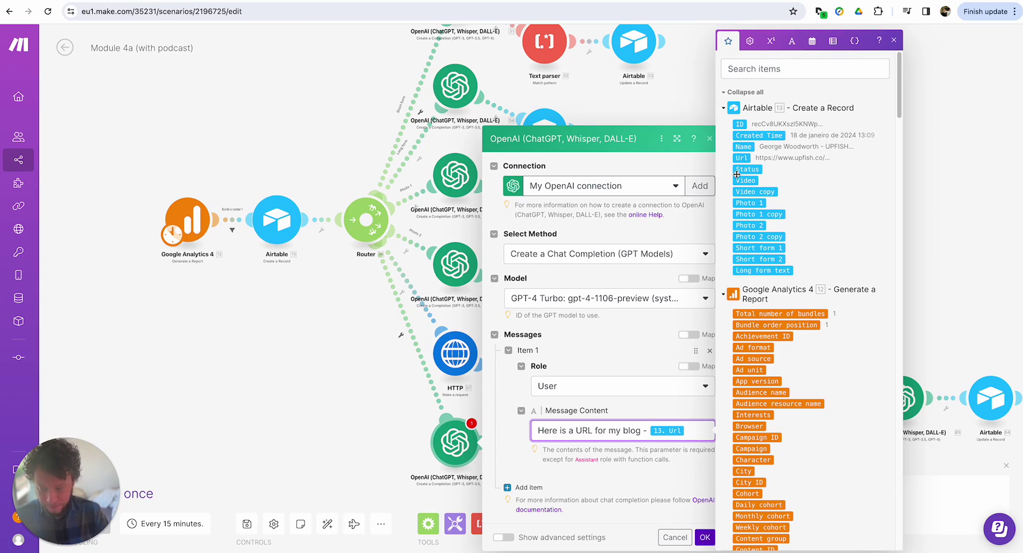
type(".")
key("Return")
key("Return")
Step: Write "Turn this into a podcast script of 200 words." as a new paragraph of the message content
type("Turn ")
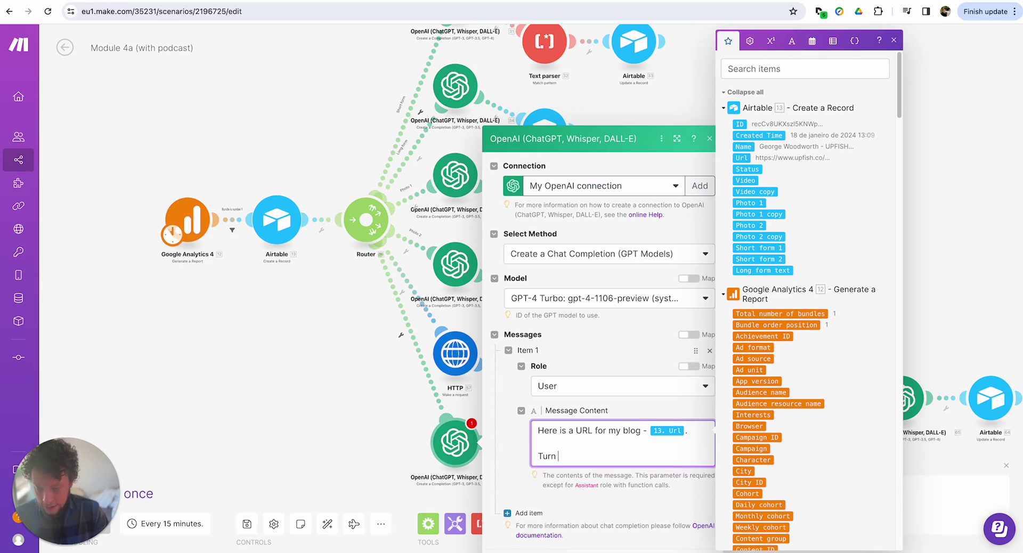
type("this into a a")
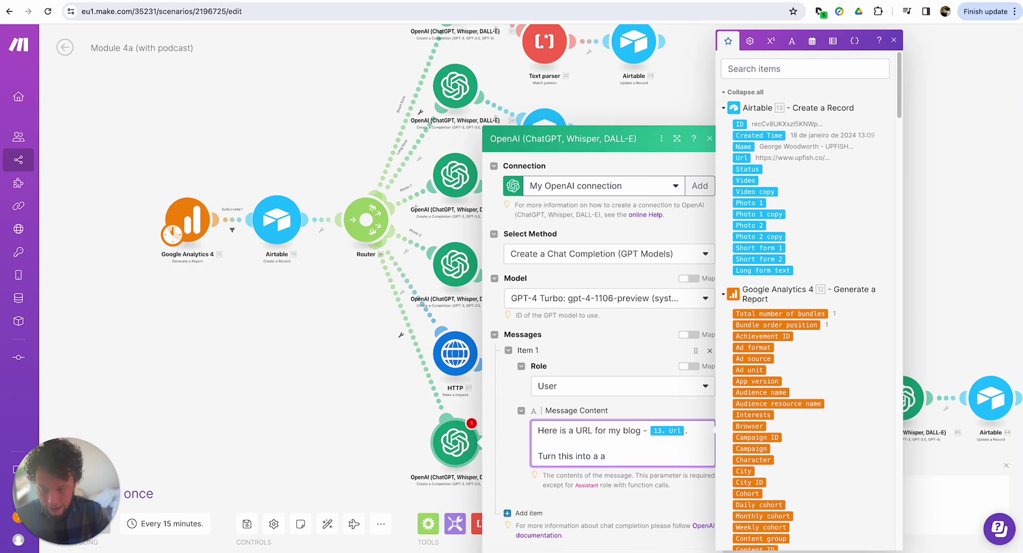
key("BackSpace")
key("BackSpace")
type("podcast script of ")
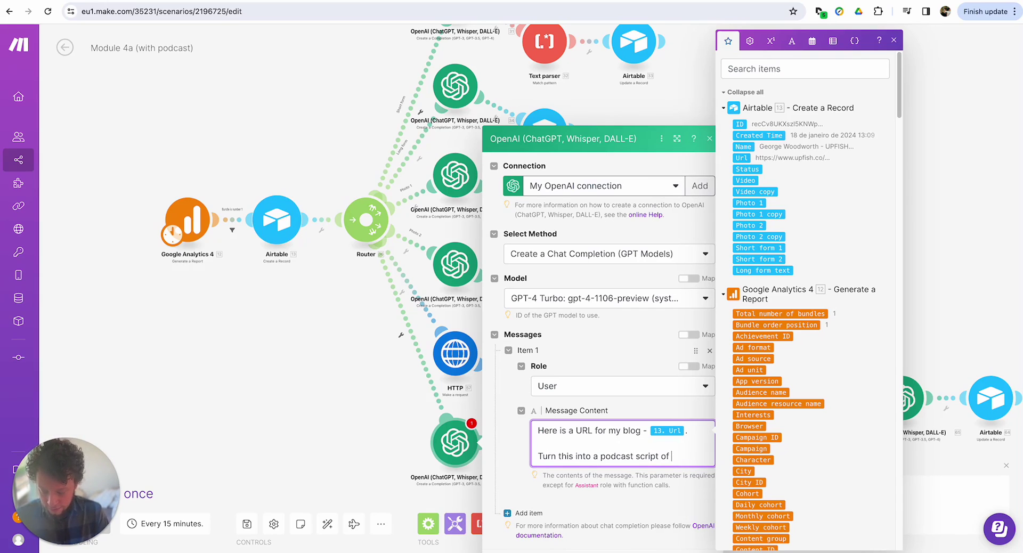
type("200 words.")
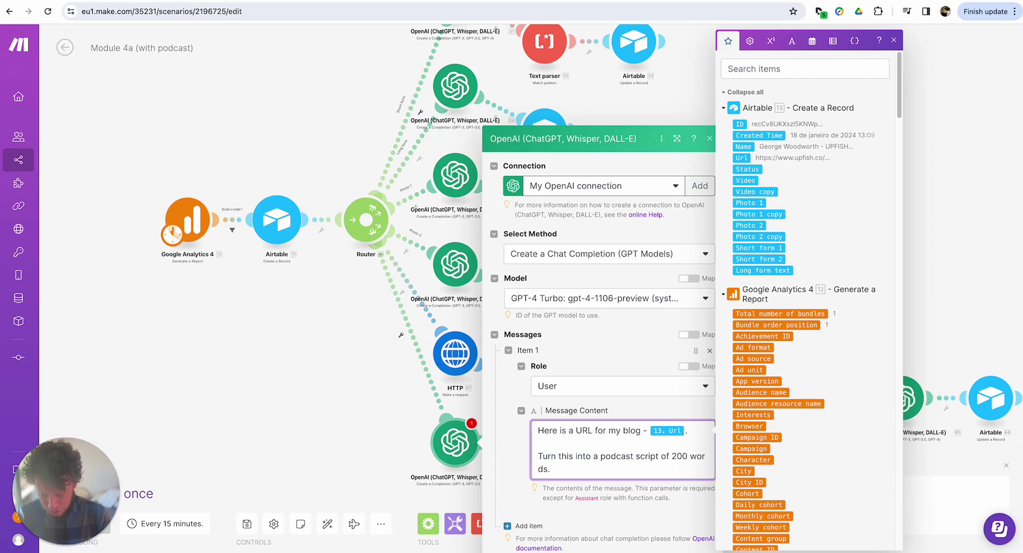
Step: Add the sentence "Remember you are a marketing automation expert and the people listening to this podcast just want a quick dose of important news."
type("Remember you ")
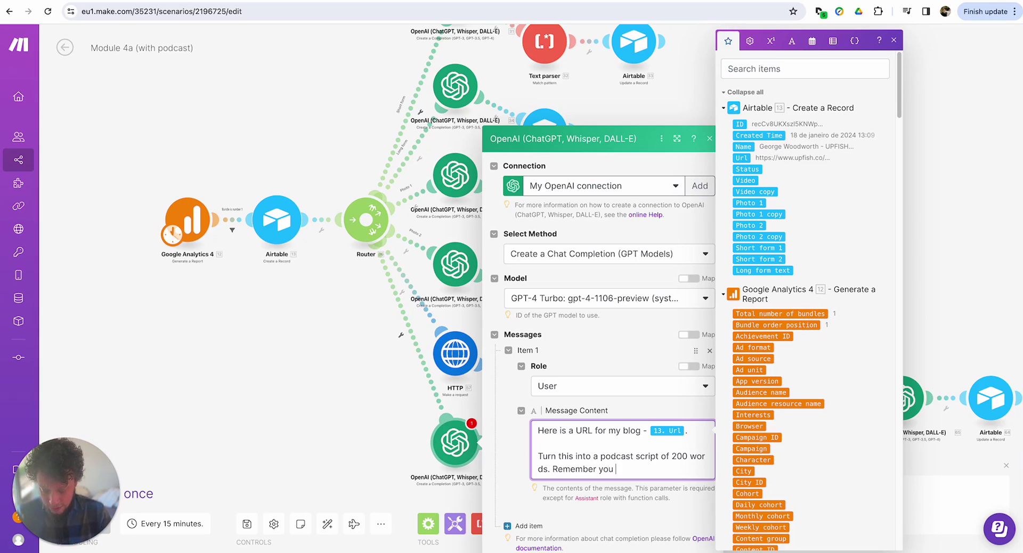
type("are a marketing auto")
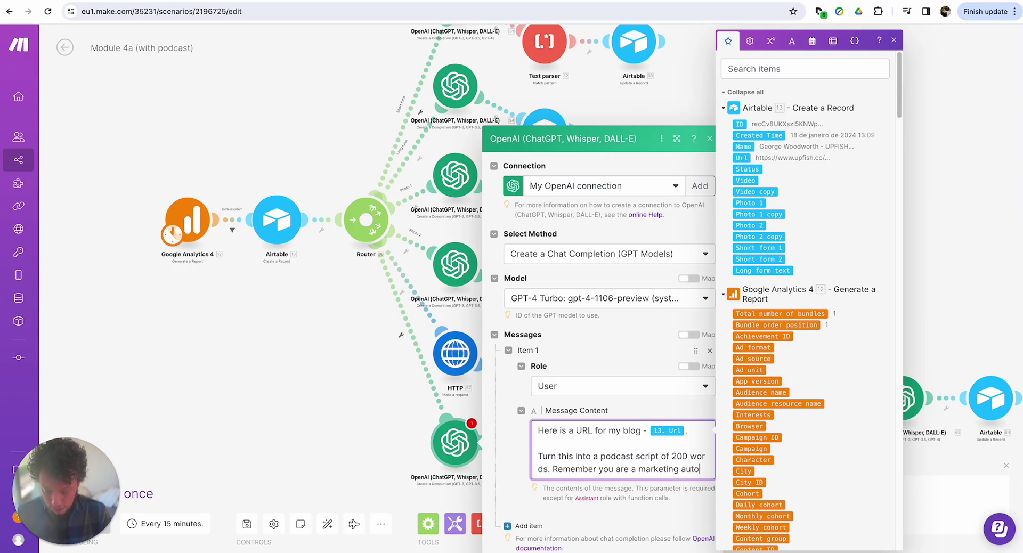
type("mation expert and the pep")
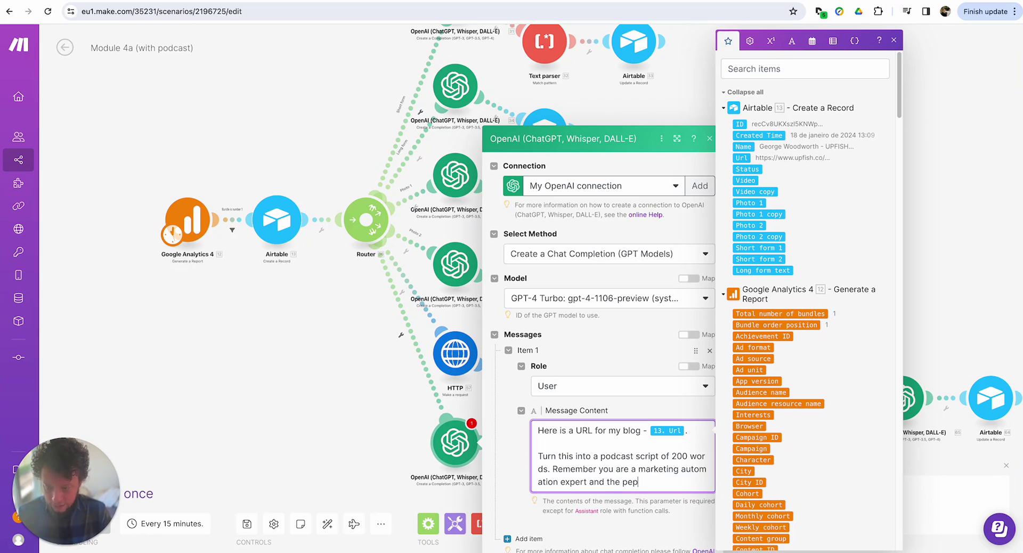
key("BackSpace")
type("ople listen")
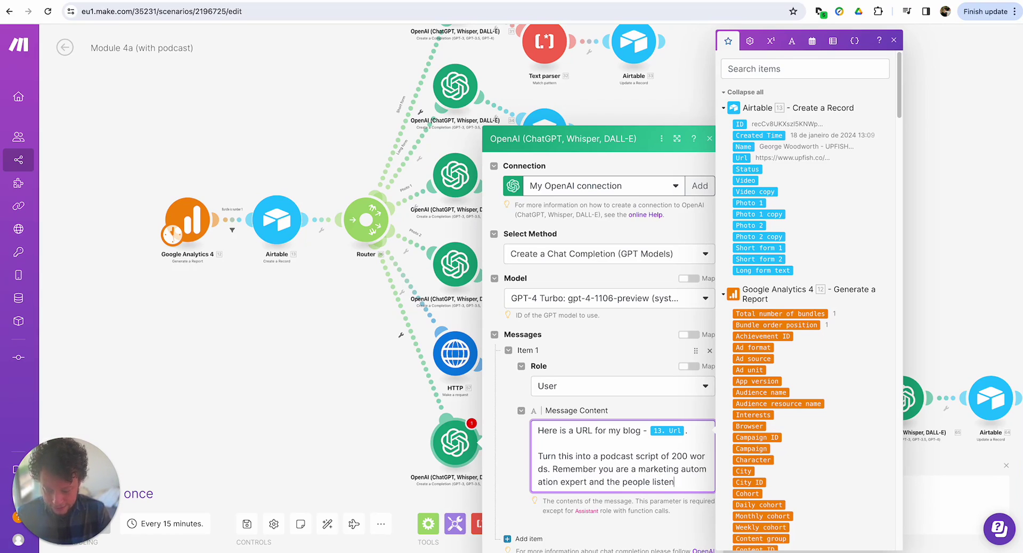
type("ing to this podcast")
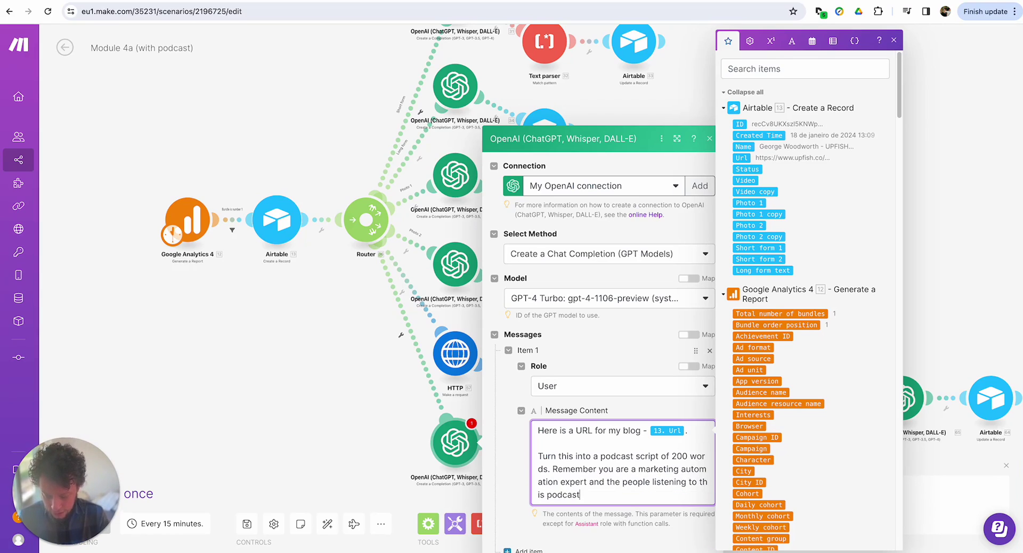
type(" just want a quic")
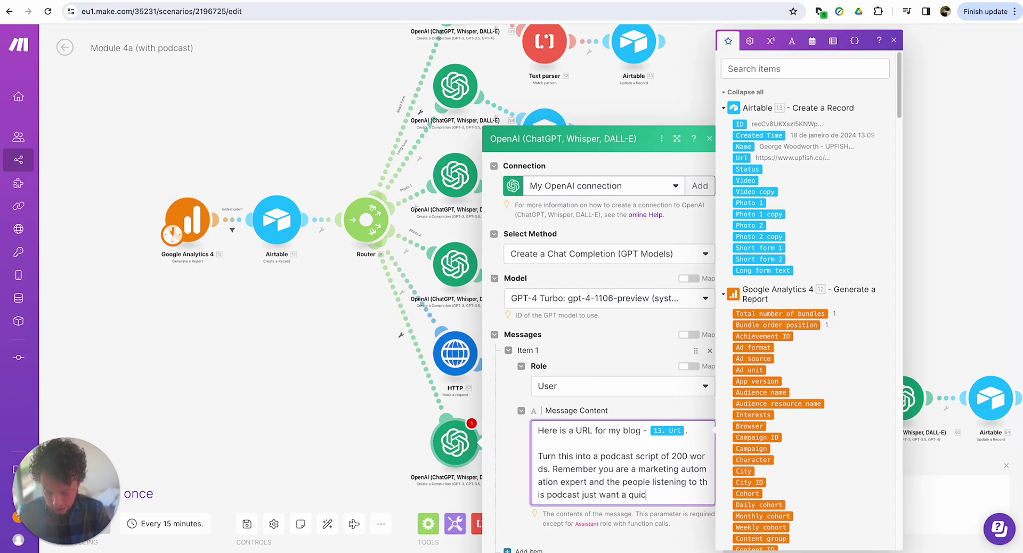
type("k dose of importanrt nr")
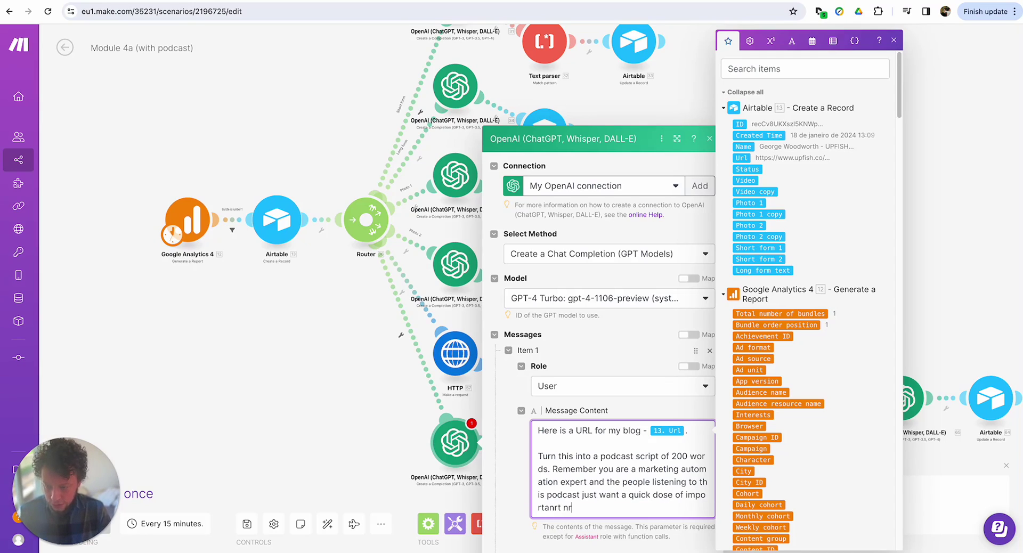
key("BackSpace")
key("BackSpace")
type("t news.")
key("Return")
key("Return")
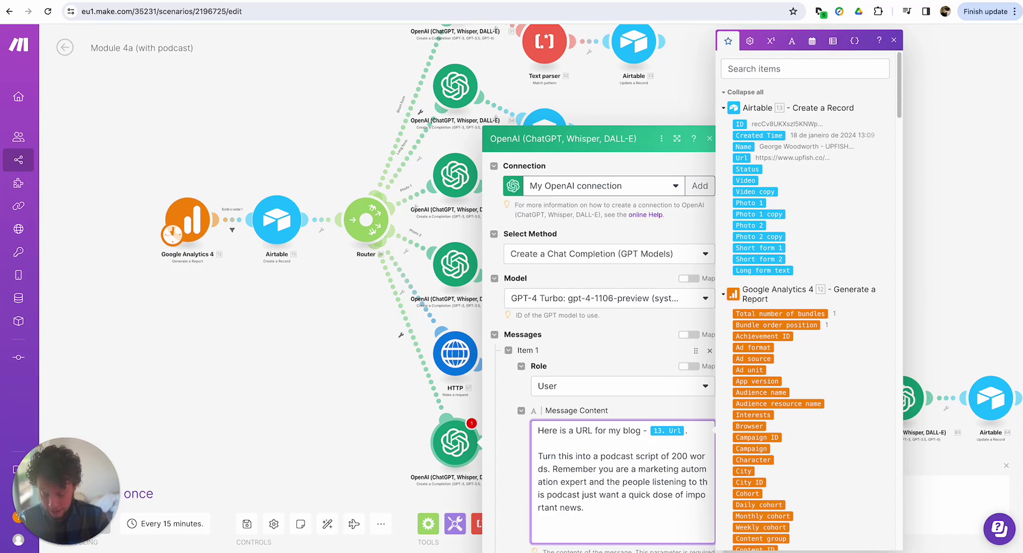
Step: Add a paragraph reading "This is a monologue so no need for characters or voice instructions. I just want a text to read out."
type("This is a m")
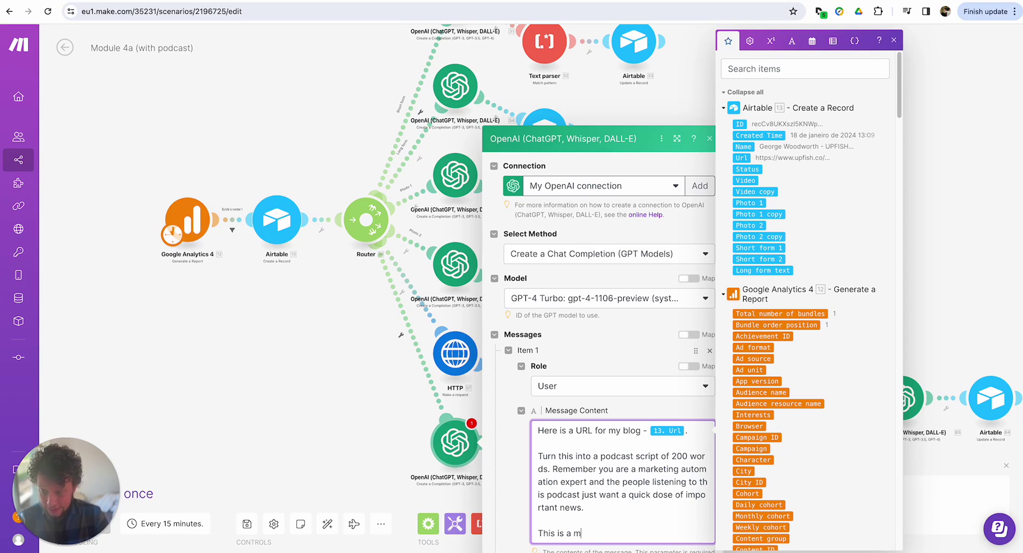
type("onologue so ")
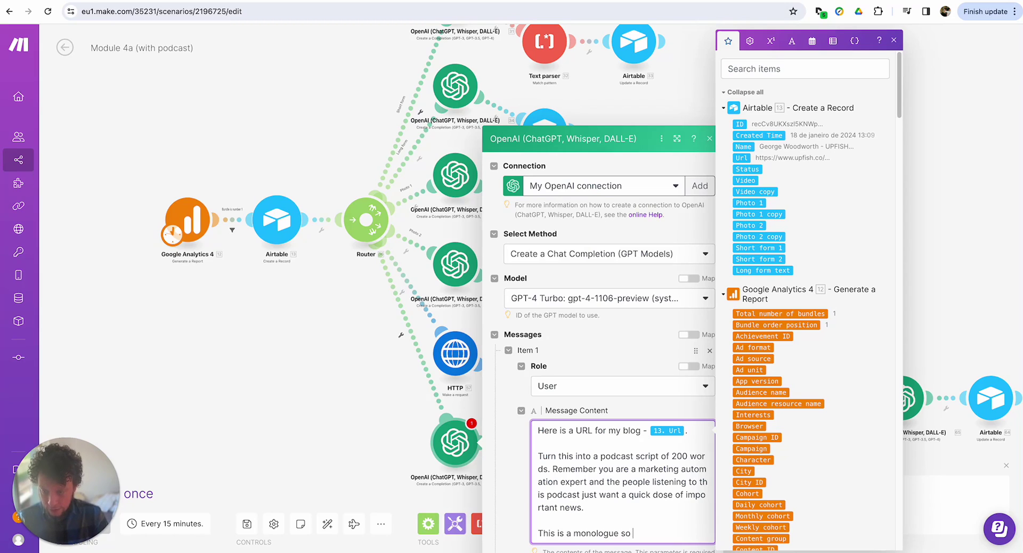
type("no need f")
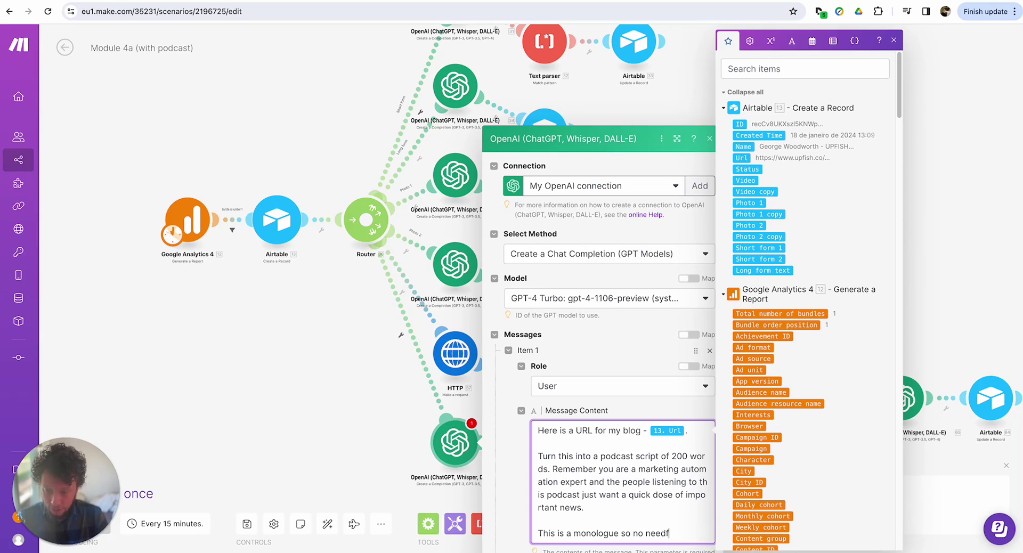
type("or charac")
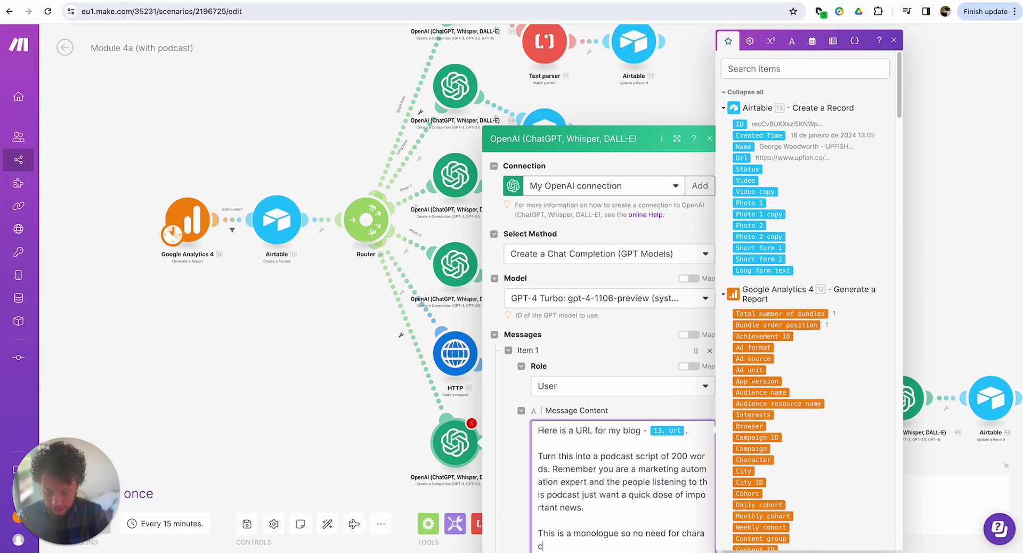
type("ters or voice ")
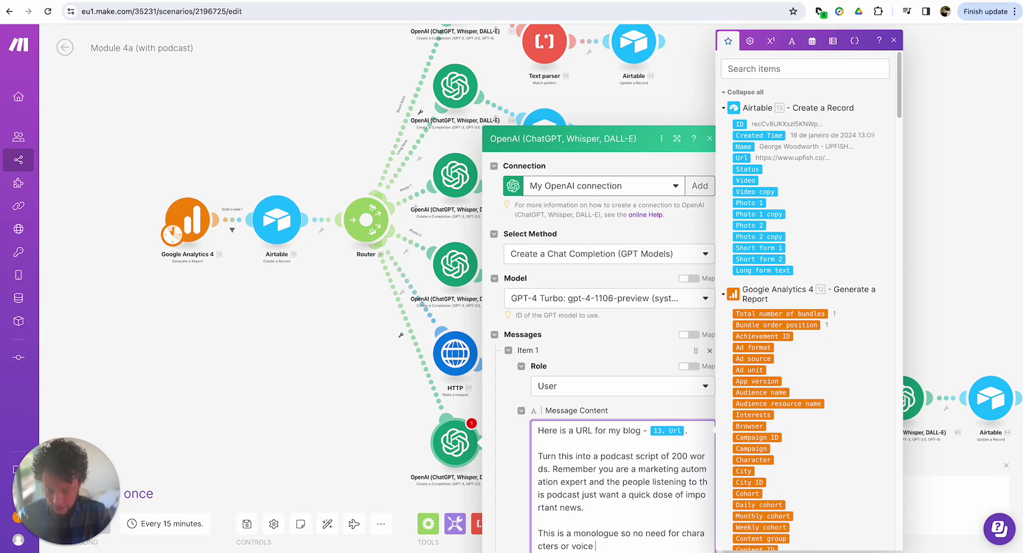
type("instructions. I just want a te")
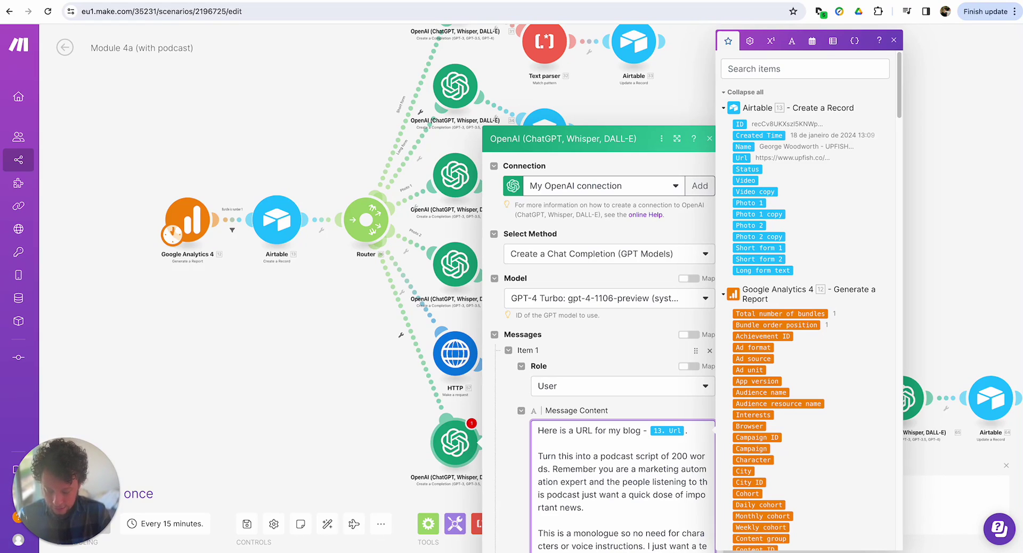
type("xt to read out.")
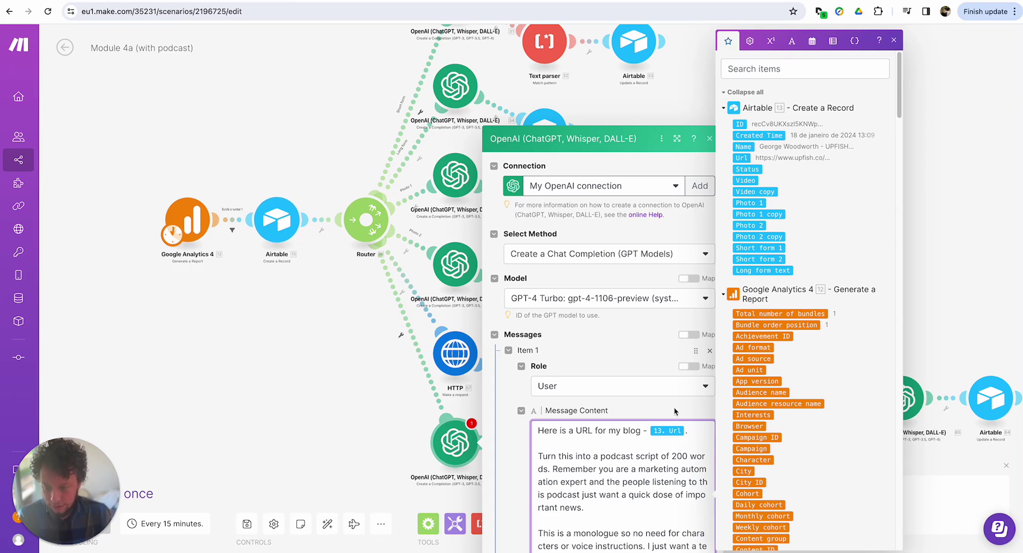
Step: Enlarge the module settings dialog and end the message content with a separate line "DON'T USE QUOTATION MARKS!!!"
left_click(677, 138)
left_click(936, 449)
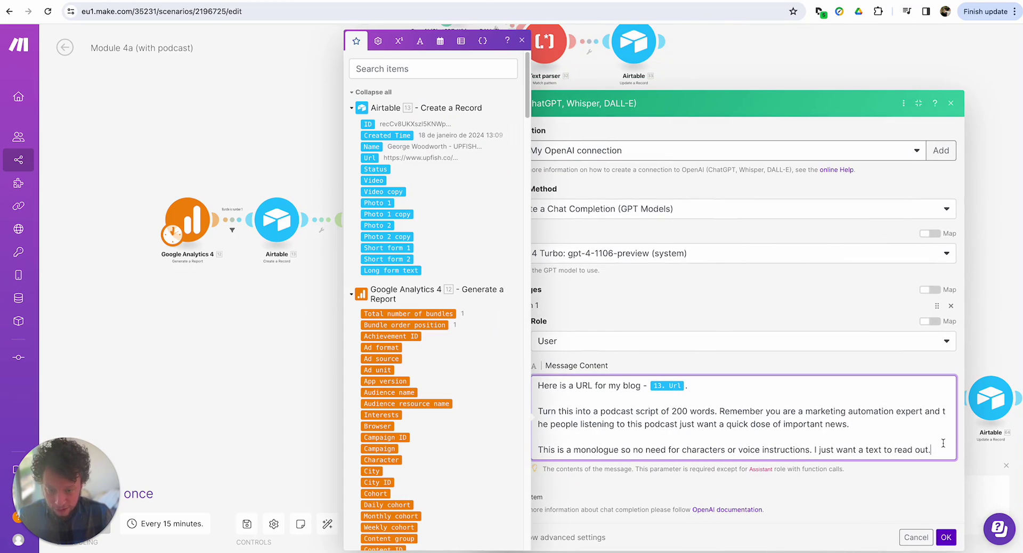
key("Return")
key("Return")
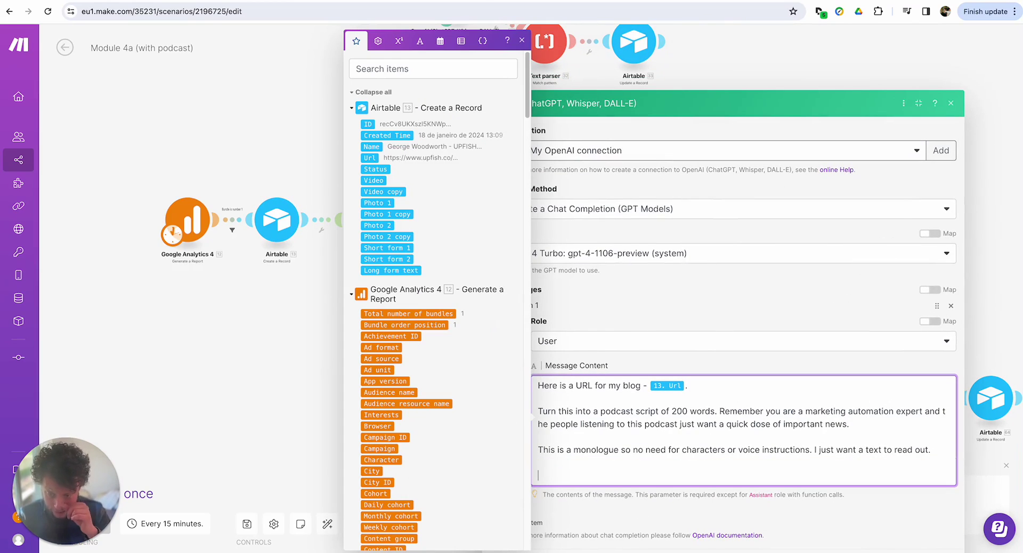
type("DON'")
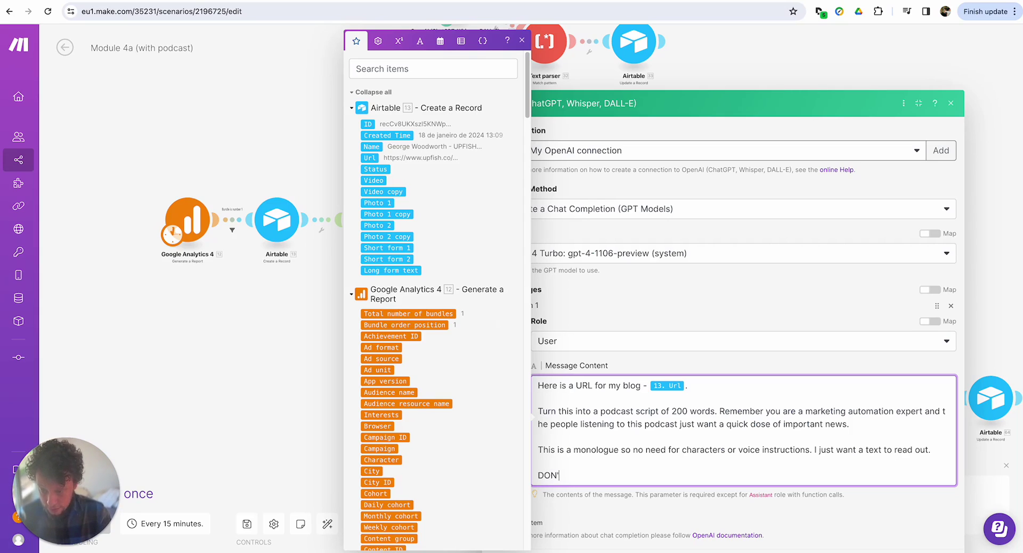
type("T USE QUOTAT")
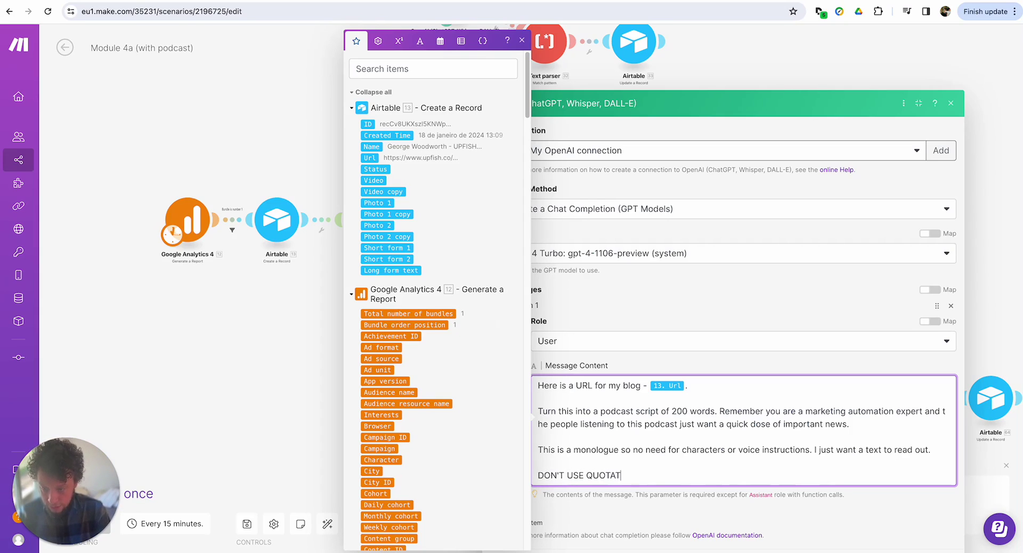
type("ION MARKS!!!")
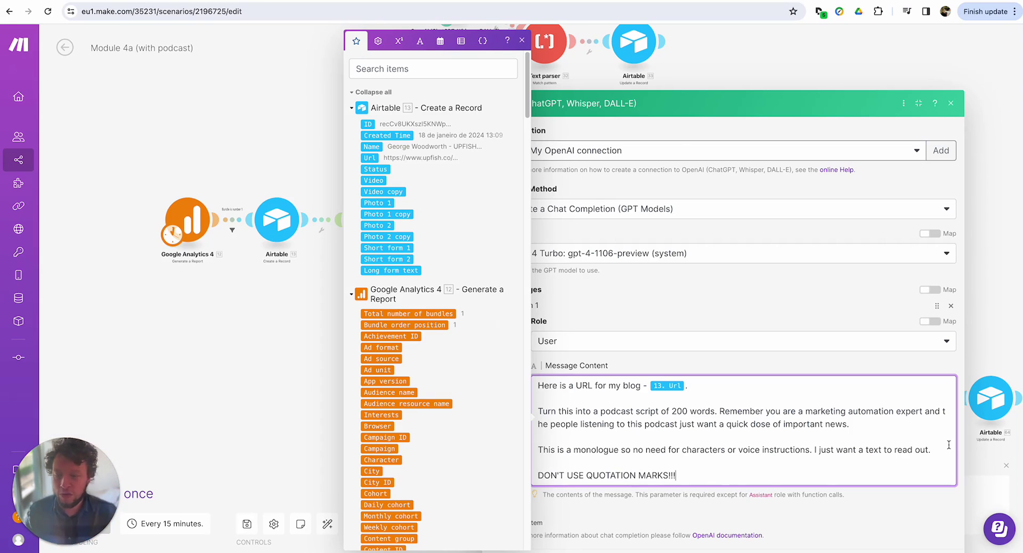
scroll(695, 458, "down", 1)
left_click(633, 452)
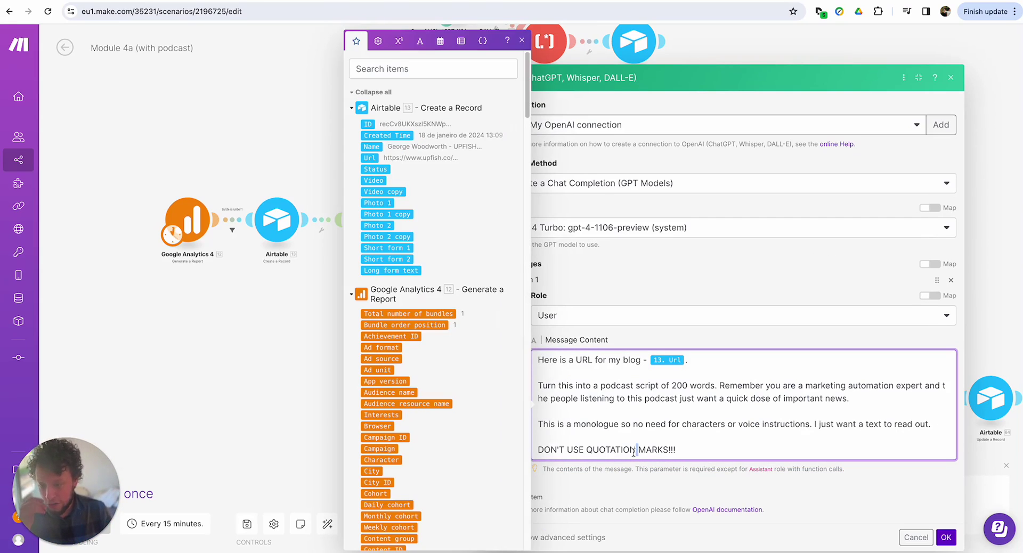
Step: Save the podcast script prompt in the OpenAI module's settings
triple_click(633, 452)
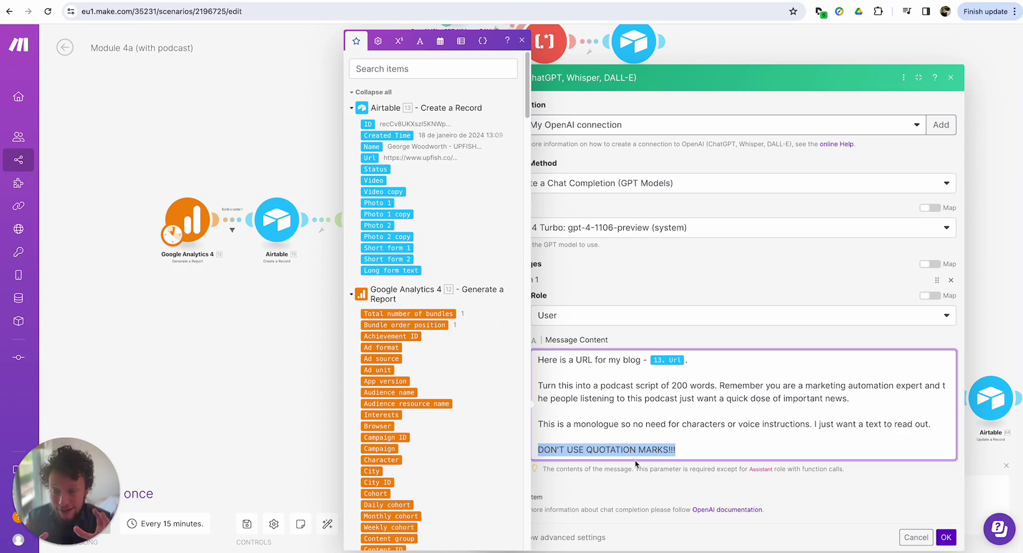
left_click(660, 453)
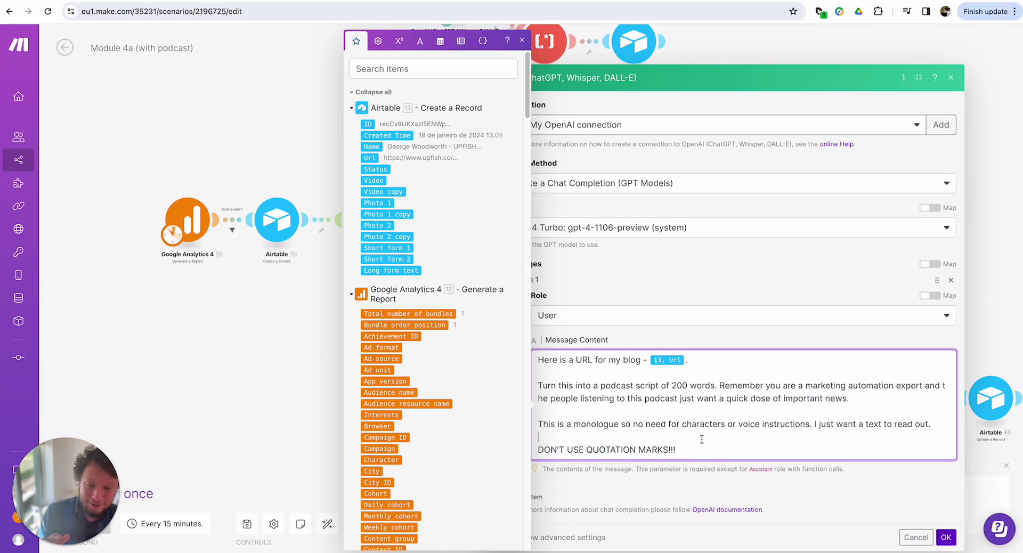
left_click(947, 538)
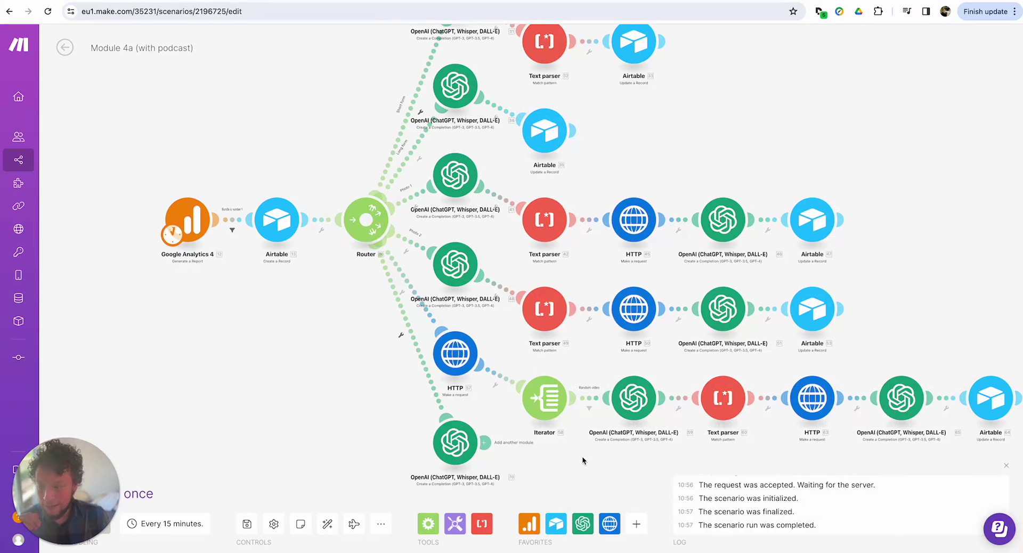
Step: Run only the podcast script OpenAI module, supplying the copied google-circle-to-search-android article address as the Airtable Url value
right_click(462, 446)
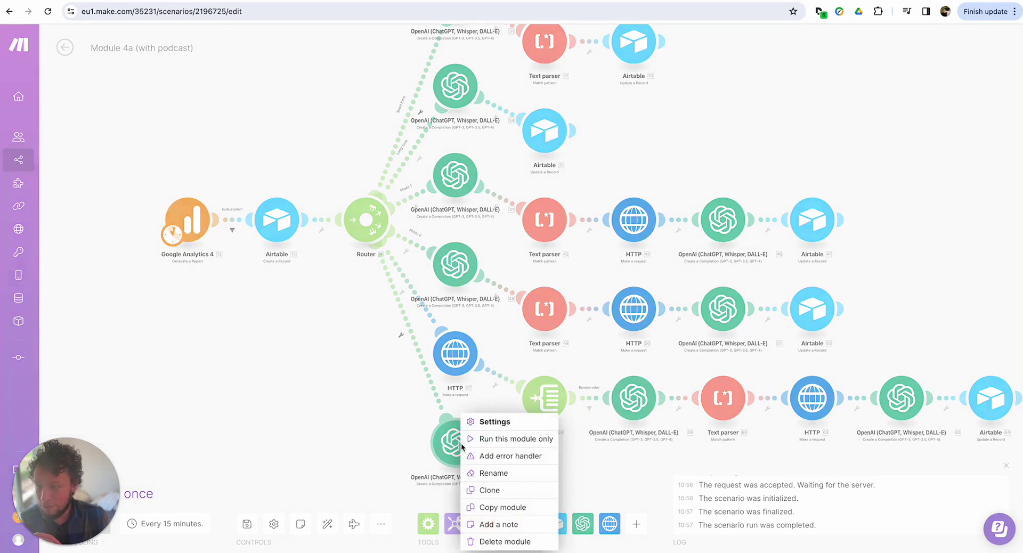
left_click(515, 439)
left_click(655, 503)
key("ctrl+v")
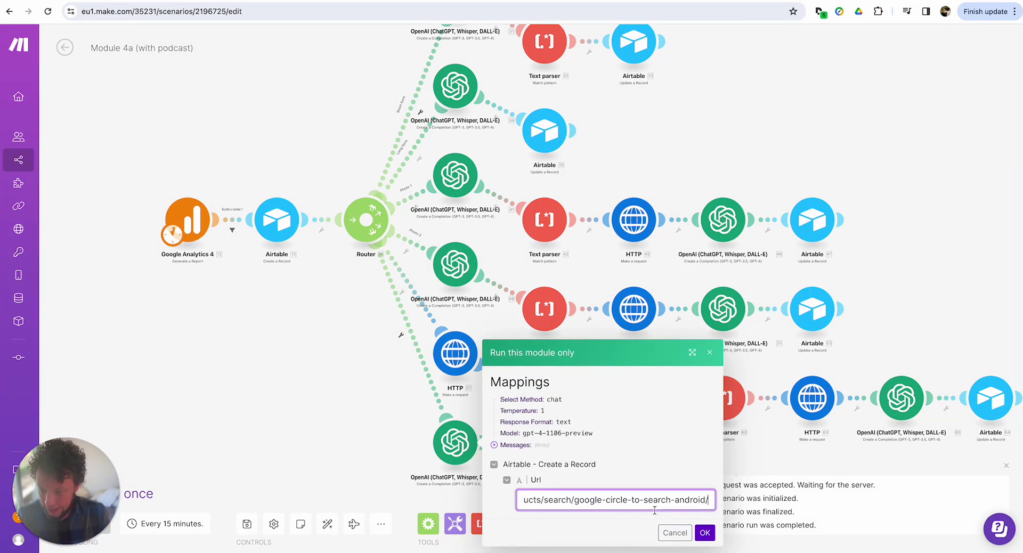
left_click(705, 533)
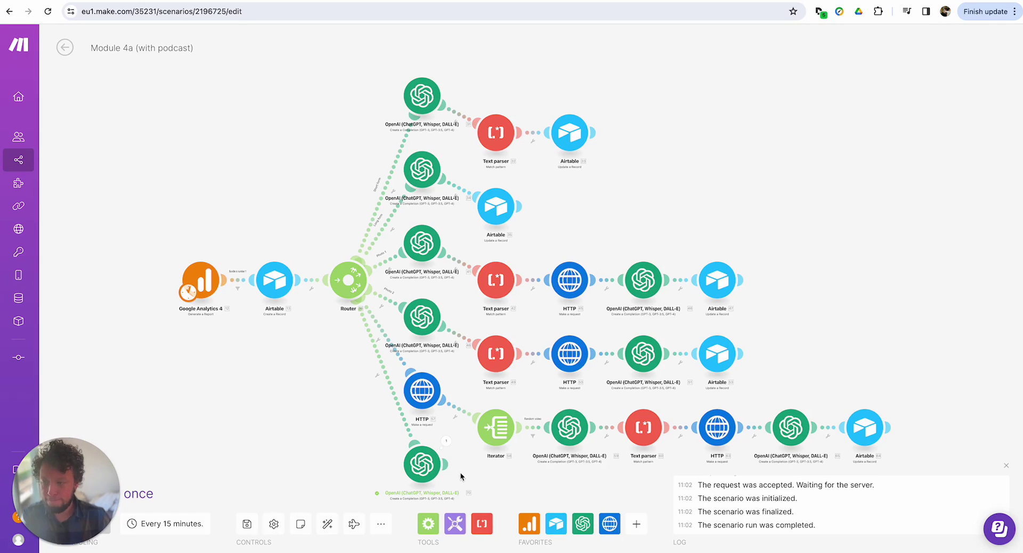
Step: Examine the podcast script in the module's run output, expanding the first choice down to its message content
left_click(446, 442)
left_click(511, 483)
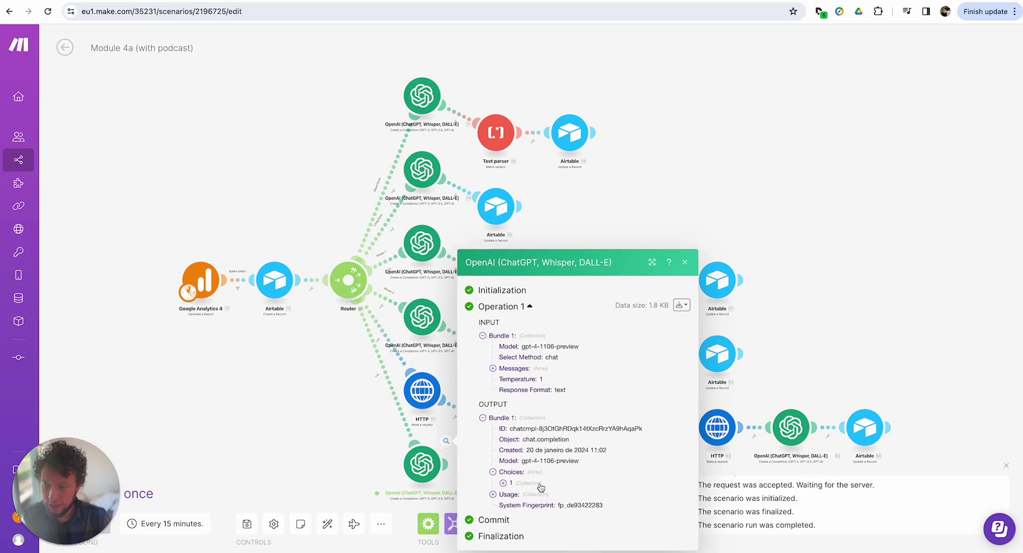
left_click(551, 462)
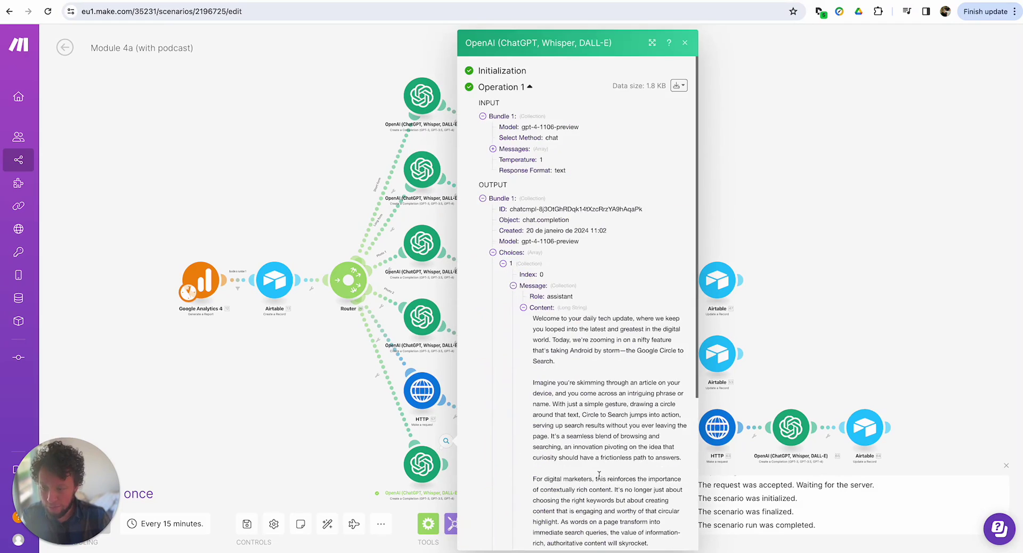
scroll(570, 411, "down", 2)
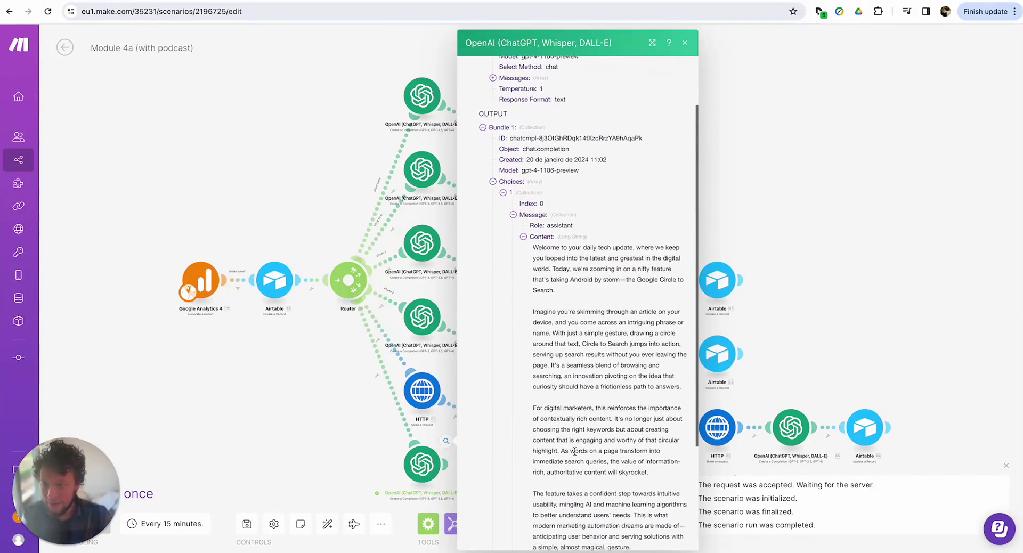
scroll(567, 367, "down", 1)
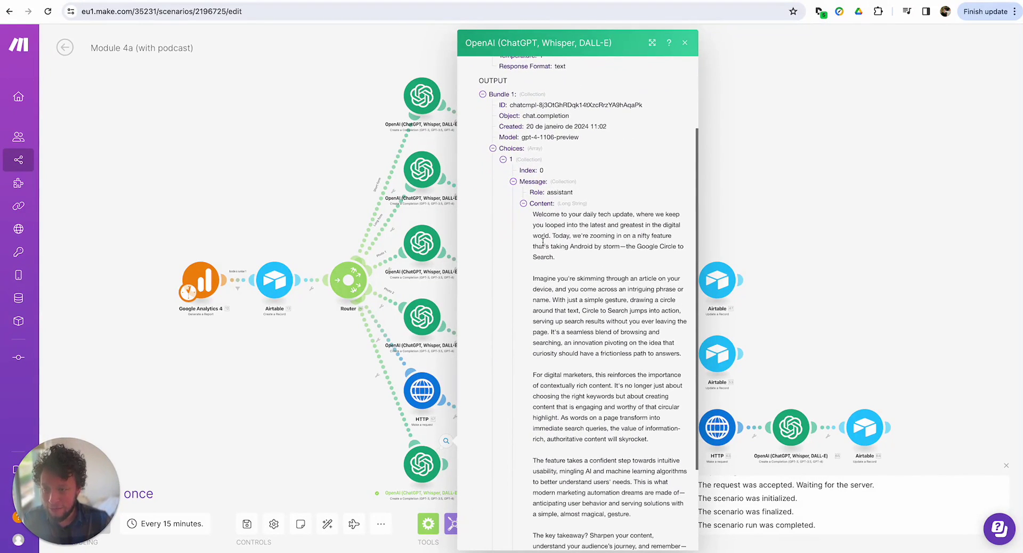
left_click_drag(543, 234, 594, 244)
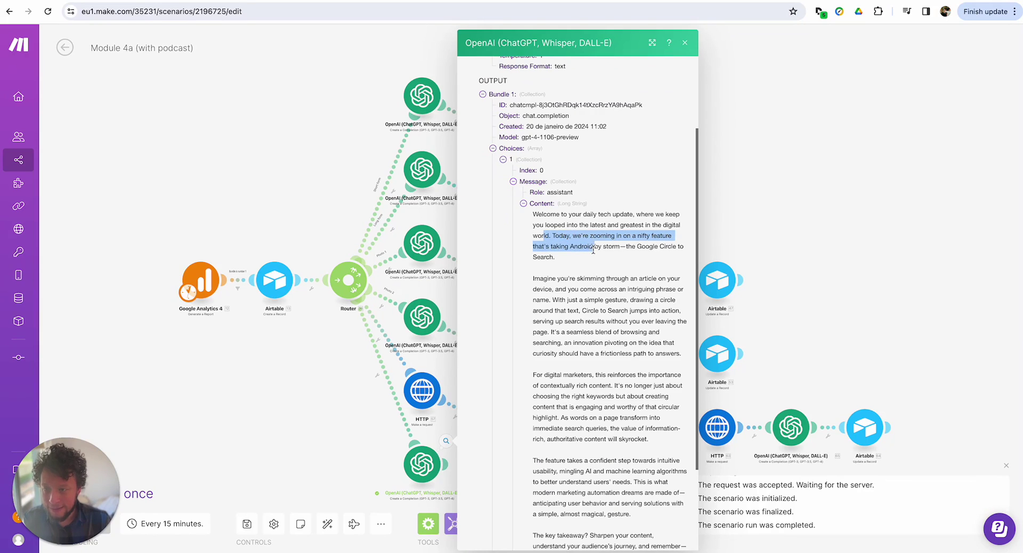
left_click(594, 249)
scroll(505, 360, "down", 3)
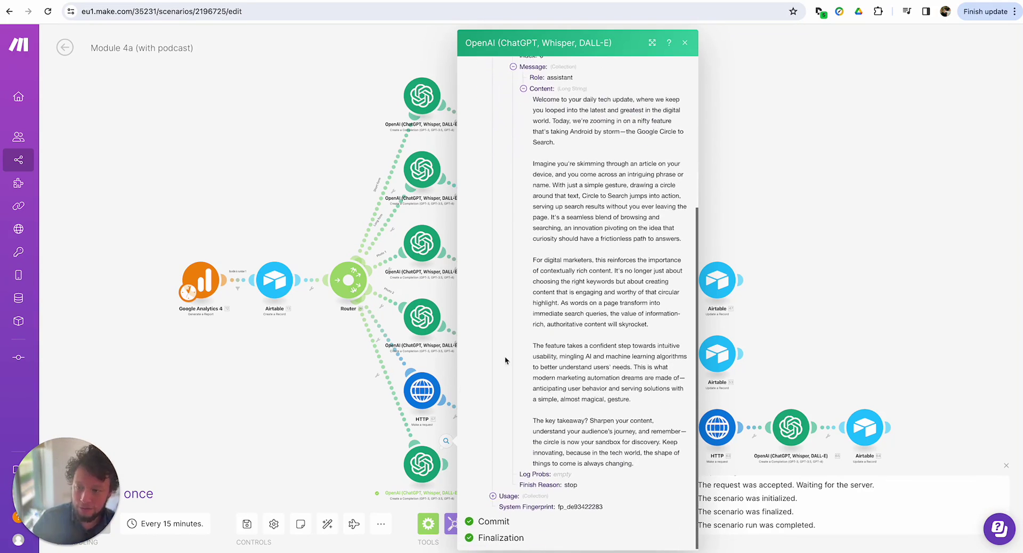
left_click(371, 429)
left_click(421, 463)
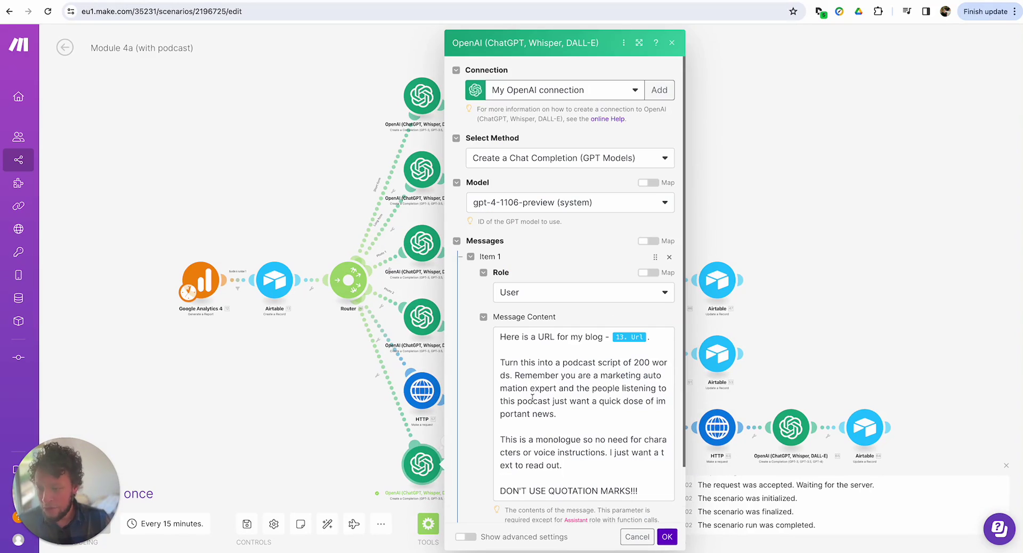
left_click(505, 355)
type("Th")
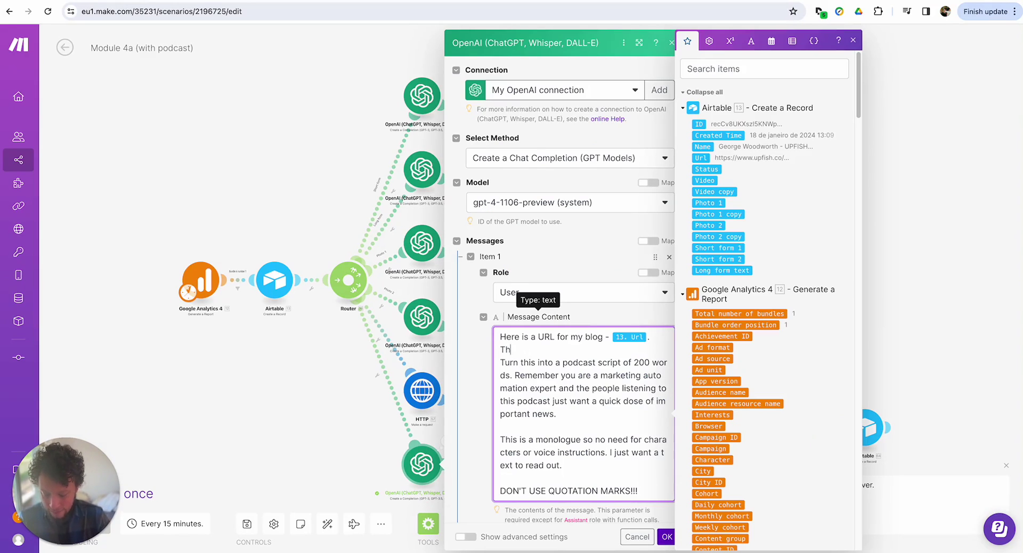
type("e name of my podcast i")
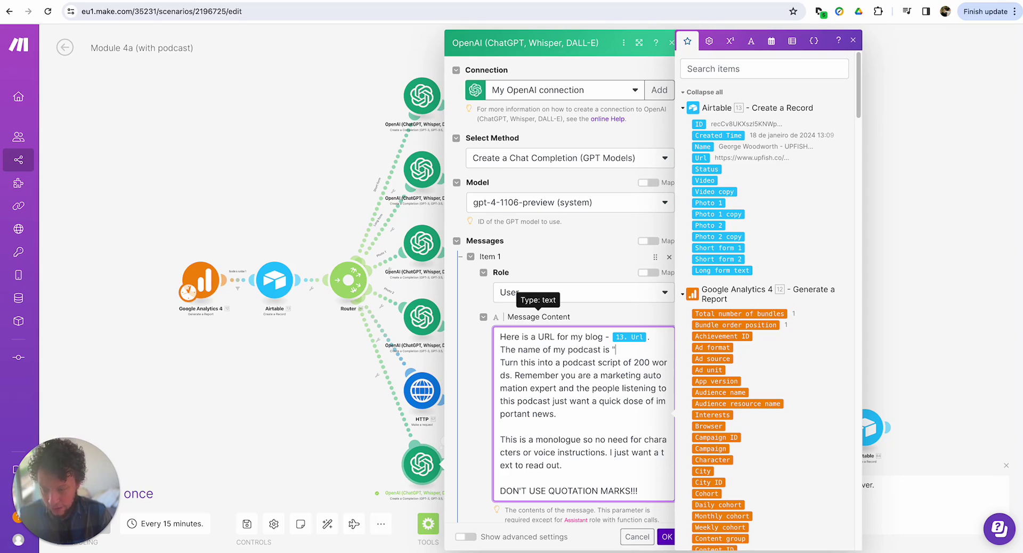
type("s \"")
key("Return")
type("M")
key("BackSpace")
key("BackSpace")
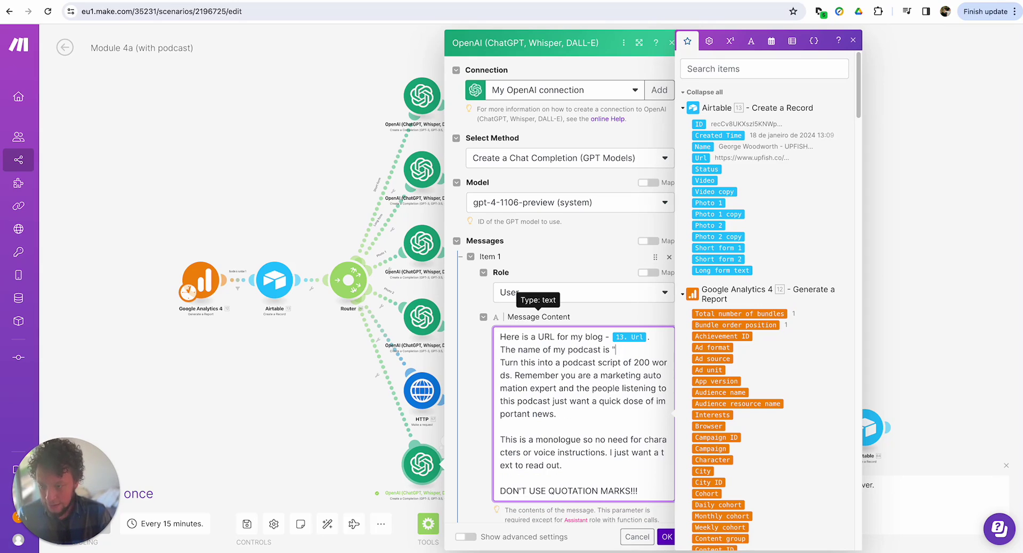
key("Return")
type("M")
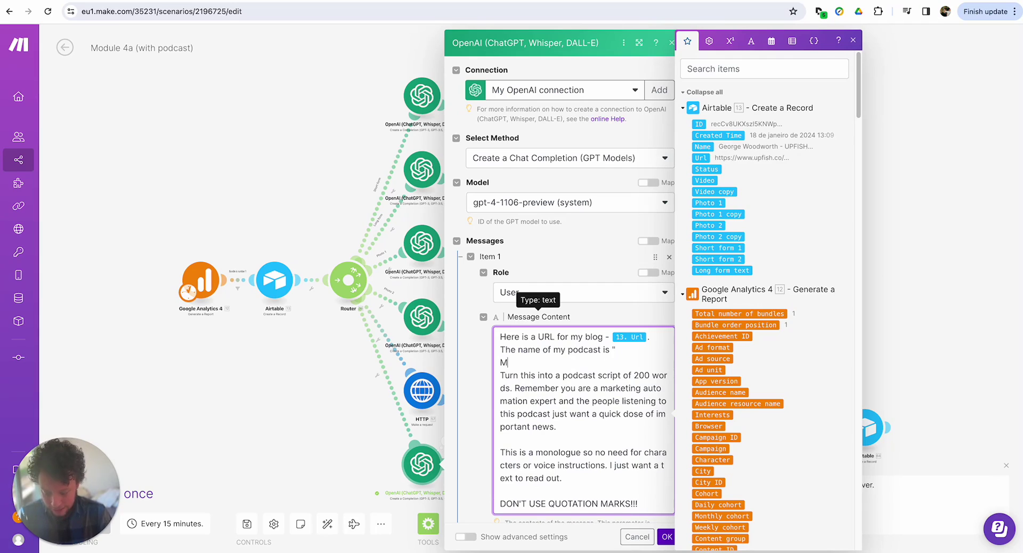
type("y company is this")
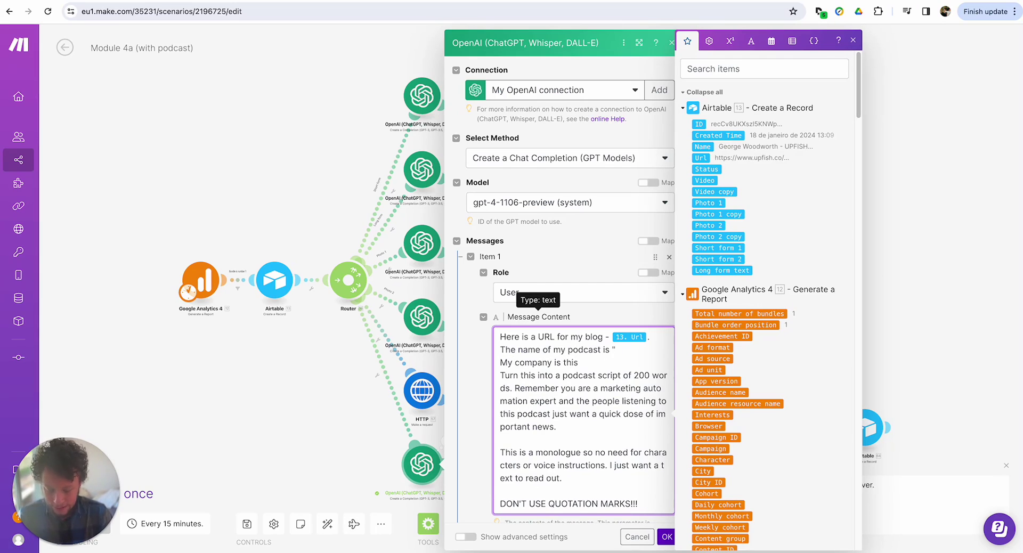
key("Return")
type("Please make sure to in")
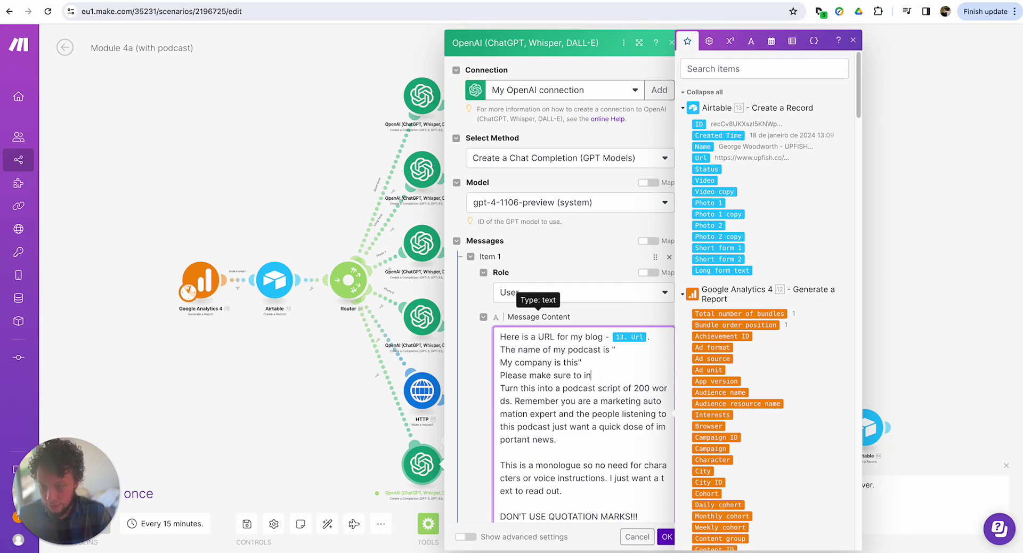
type("clude")
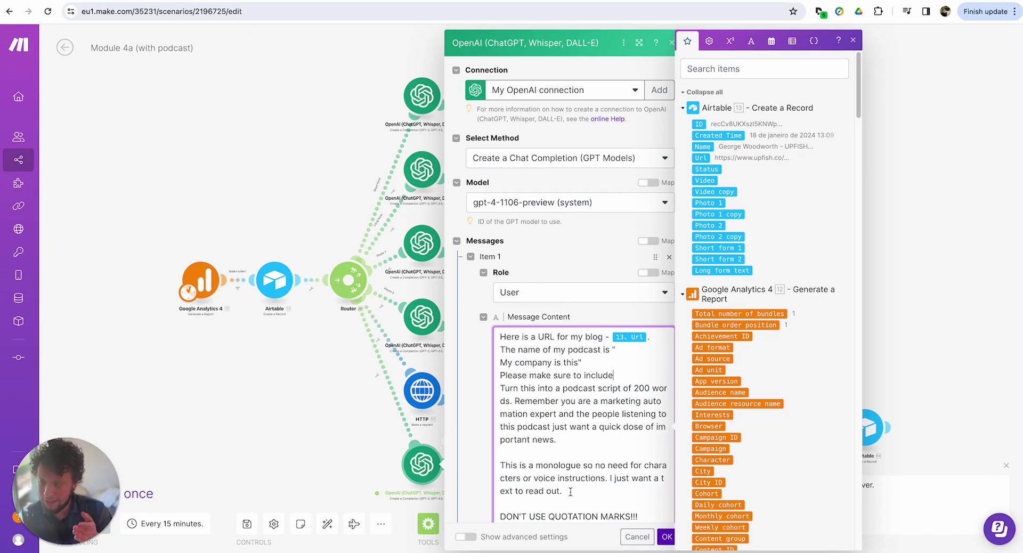
left_click(637, 537)
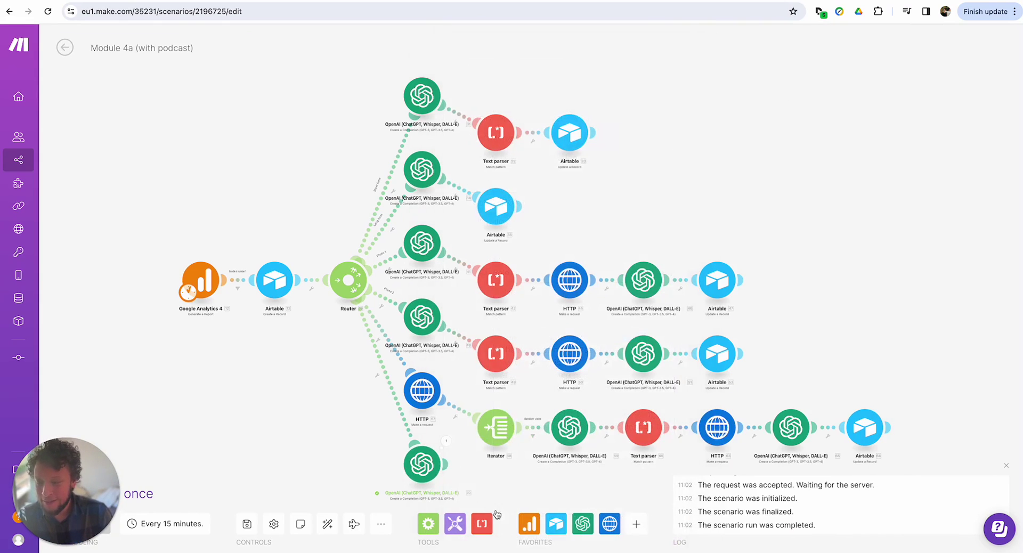
Step: Move the podcast script OpenAI module lower on the canvas and attach an OpenAI Create a Completion module after it
scroll(419, 376, "up", 3)
left_click_drag(418, 376, 412, 415)
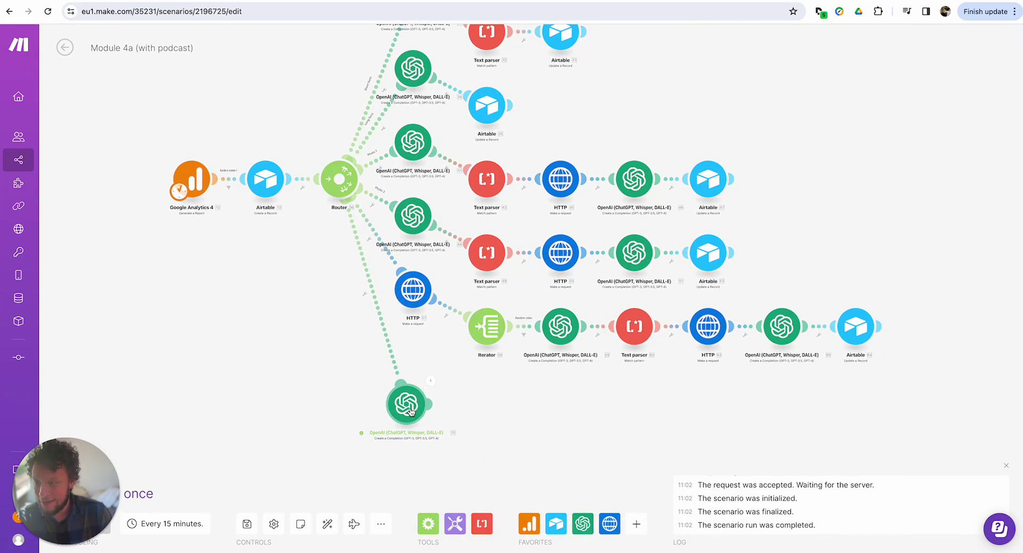
left_click(480, 404)
left_click(568, 394)
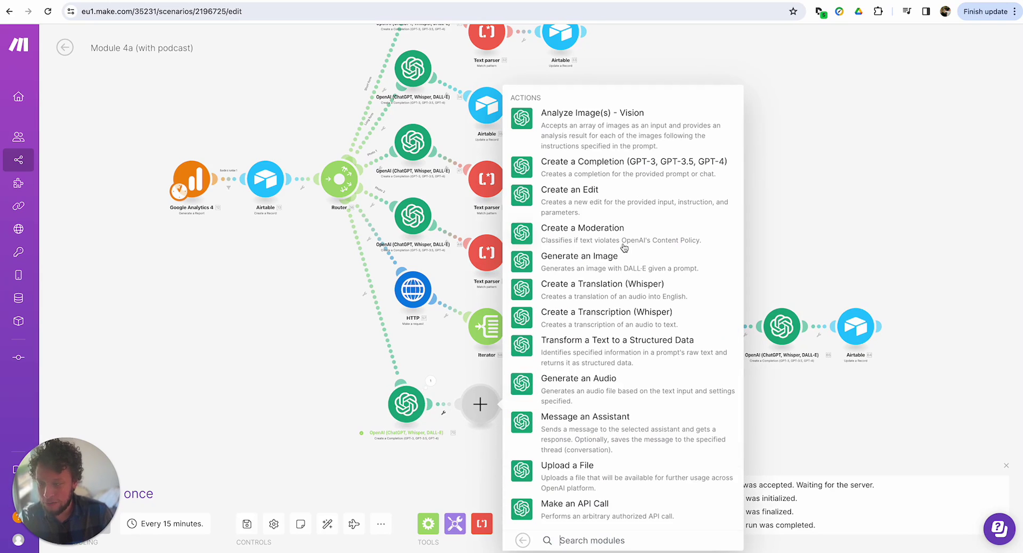
left_click(604, 168)
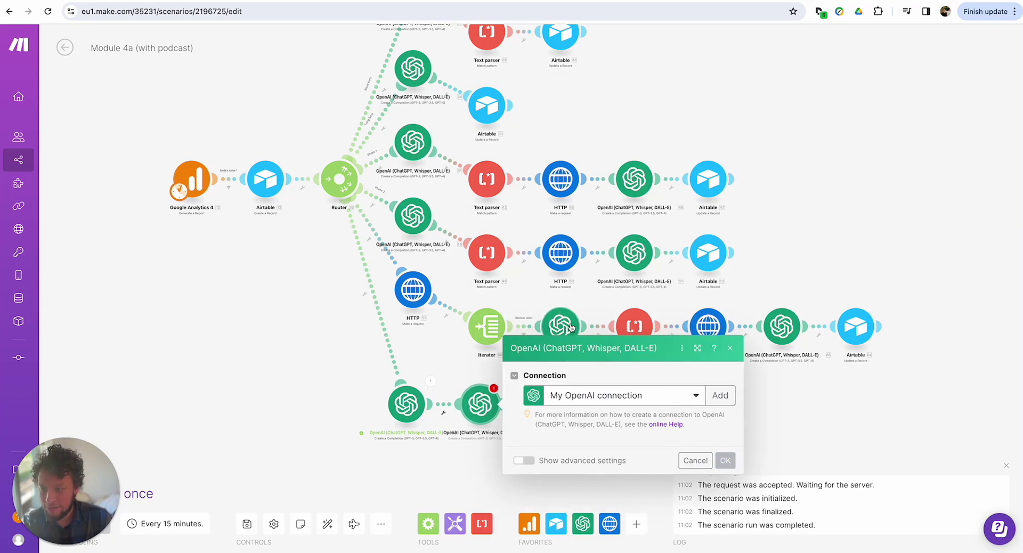
Step: Configure the new module as Create a Chat Completion with GPT-4 Turbo gpt-4-1106-preview, and add one message with the User role
left_click(590, 441)
left_click(593, 356)
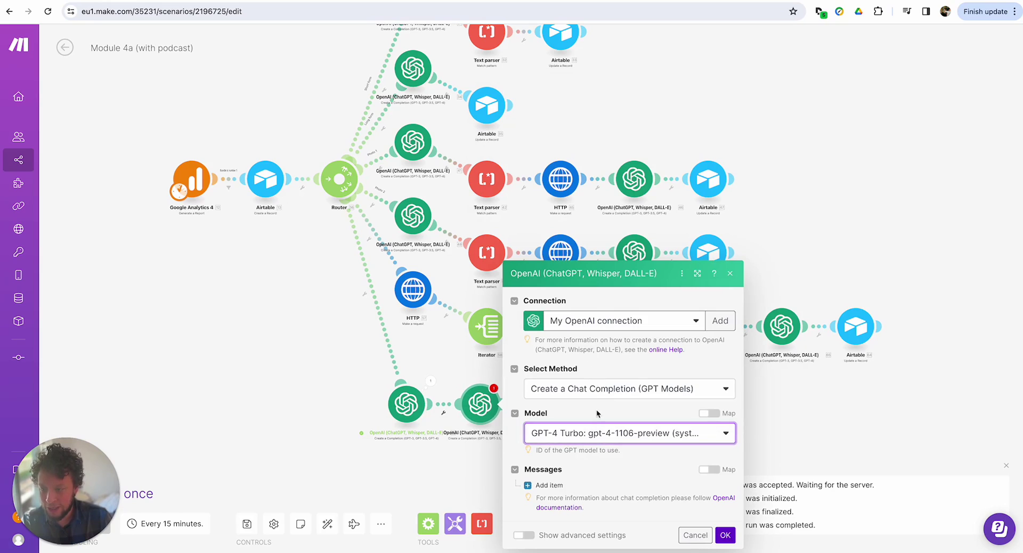
left_click(547, 485)
left_click(600, 395)
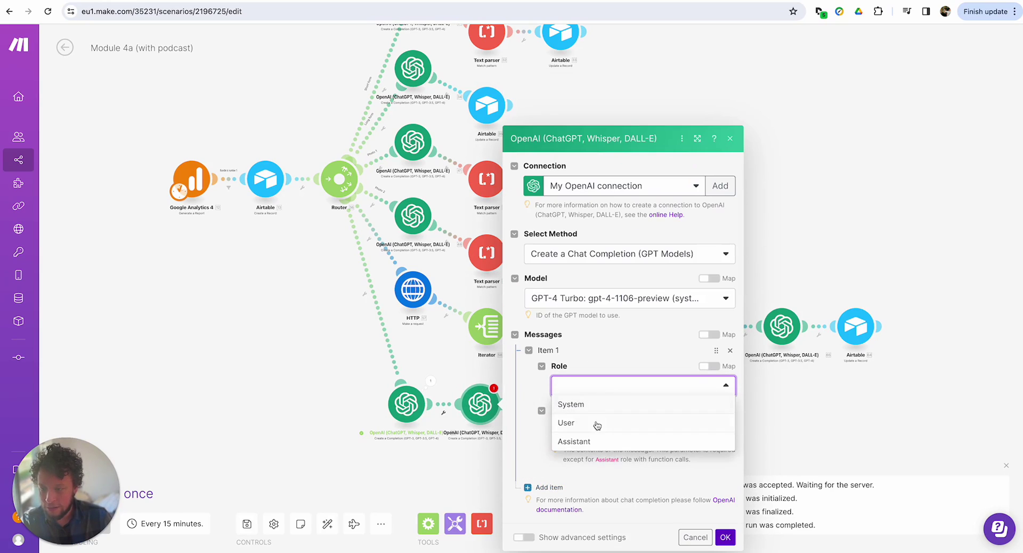
left_click(597, 420)
Step: Write "Here is a podcast transcript. Please write me a title and summary based on this." as the message content, ending with a line break
left_click(599, 430)
type("He")
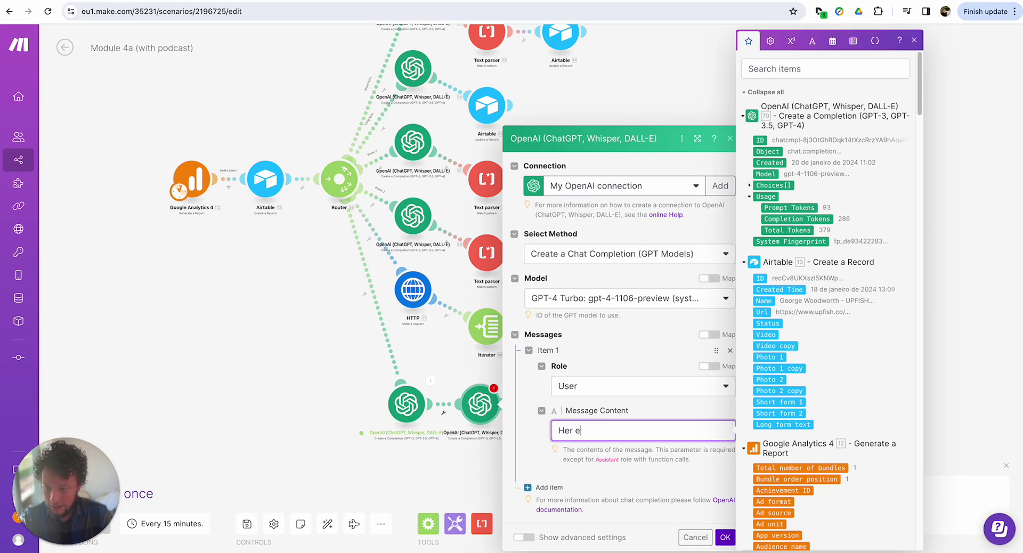
type("re is a podcast t")
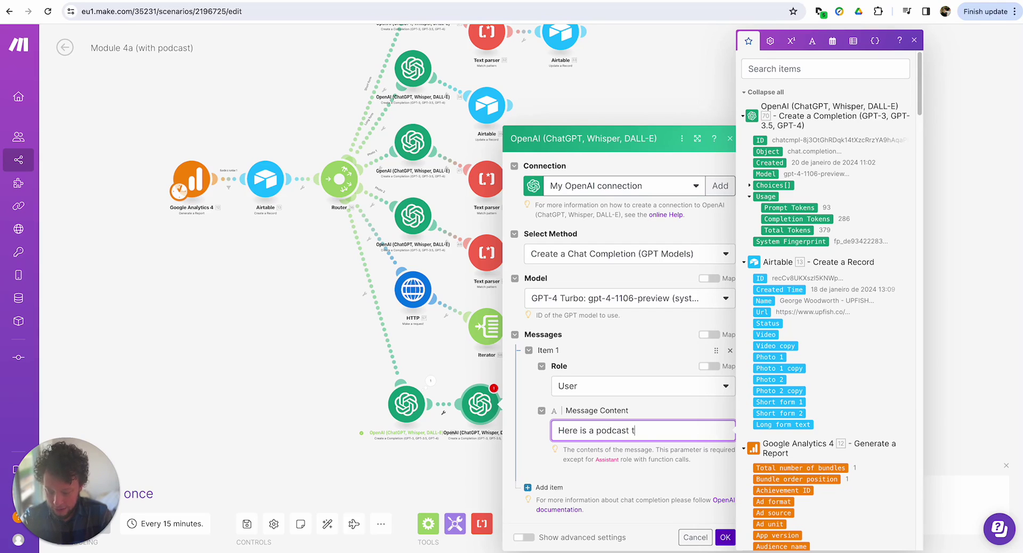
type("ranscript. Pleas")
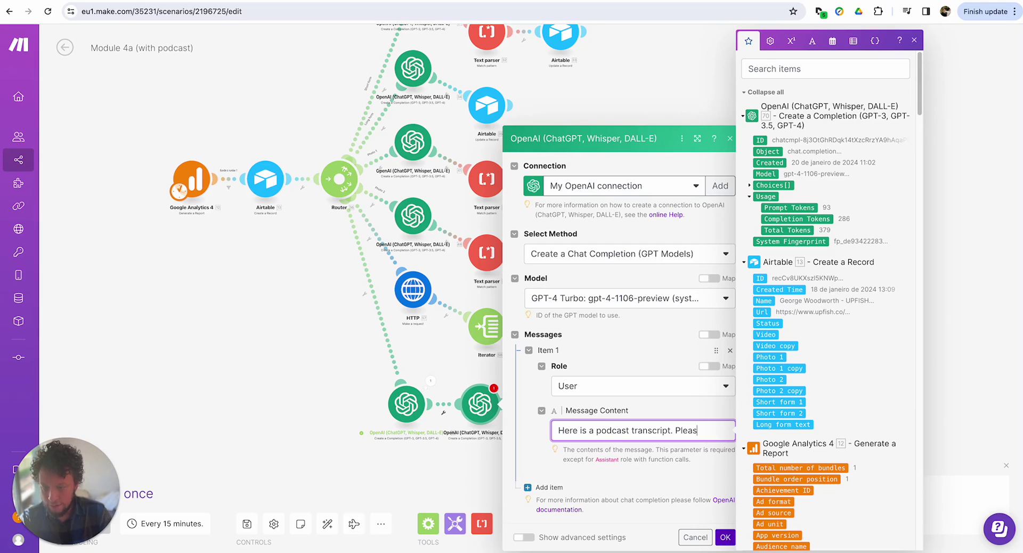
type("e write me a")
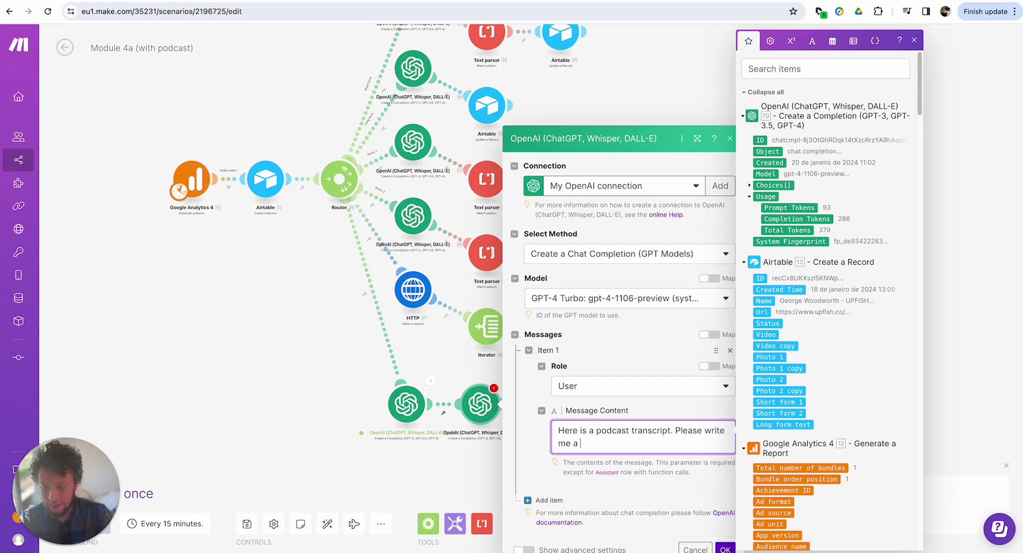
type(" title and s")
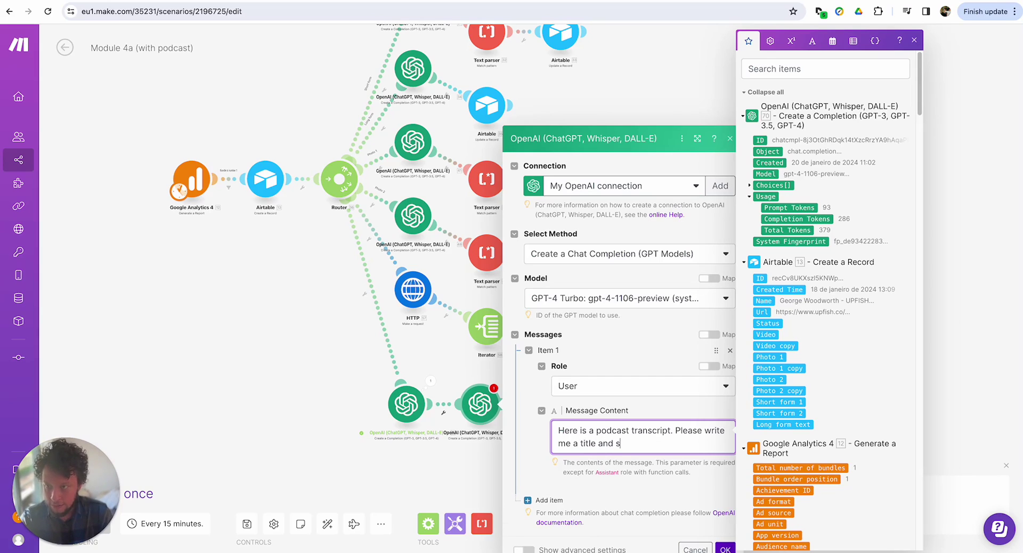
type("ummary based on this")
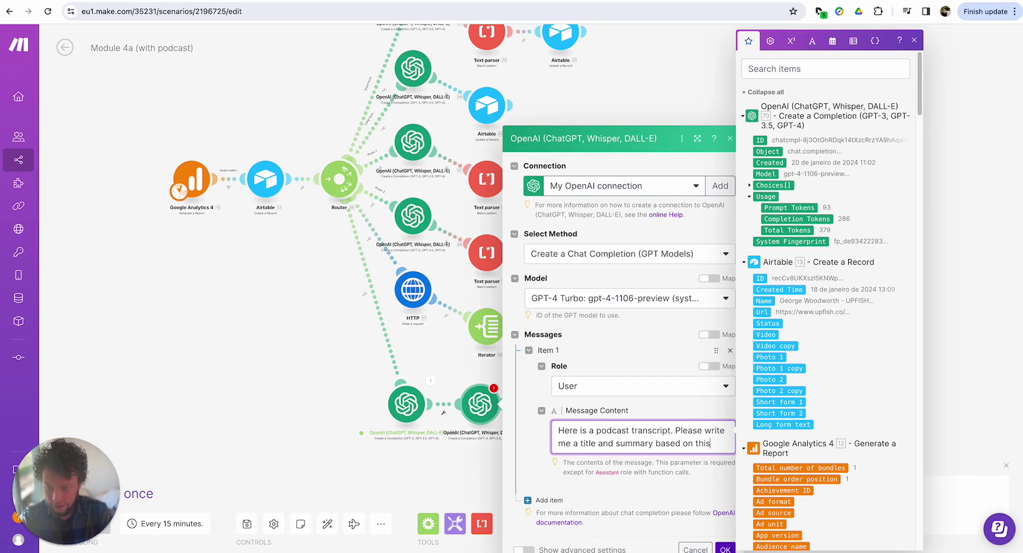
type(".")
key("Return")
type("I just ne")
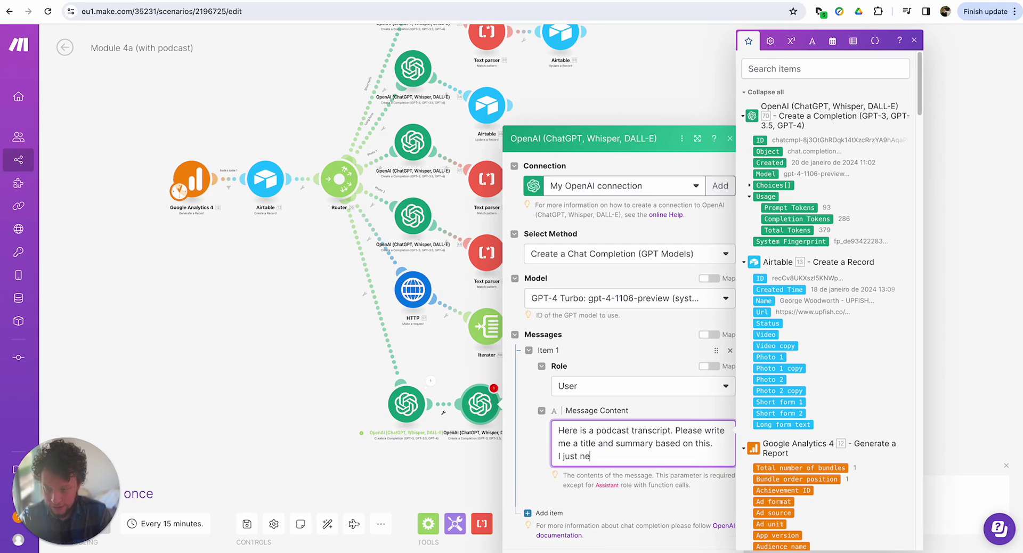
key("BackSpace")
key("BackSpace")
key("BackSpace")
key("BackSpace")
key("BackSpace")
key("BackSpace")
key("BackSpace")
key("BackSpace")
key("BackSpace")
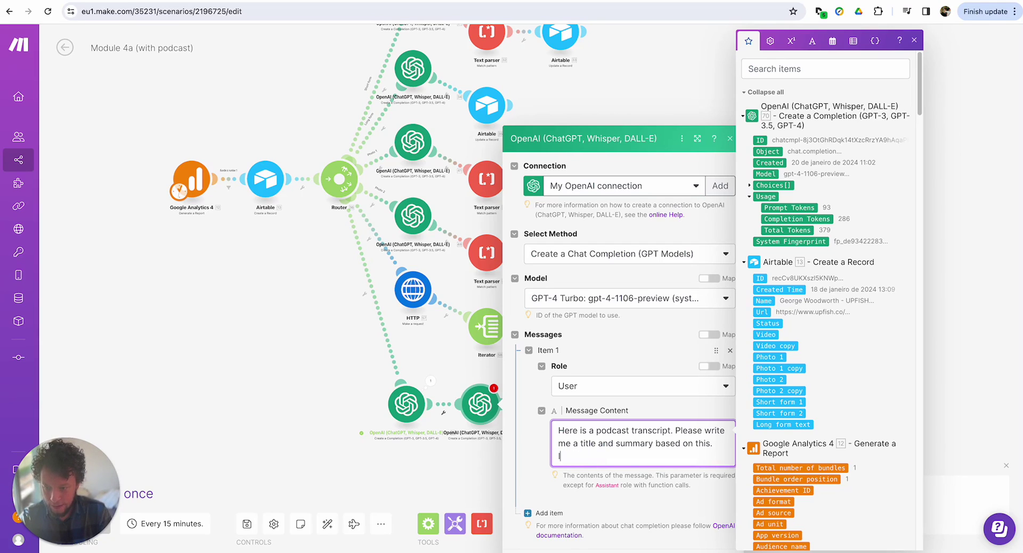
Step: Add a separate line to the message content reading: Seperate the title and summary with "---"
key("Return")
type("Sepe")
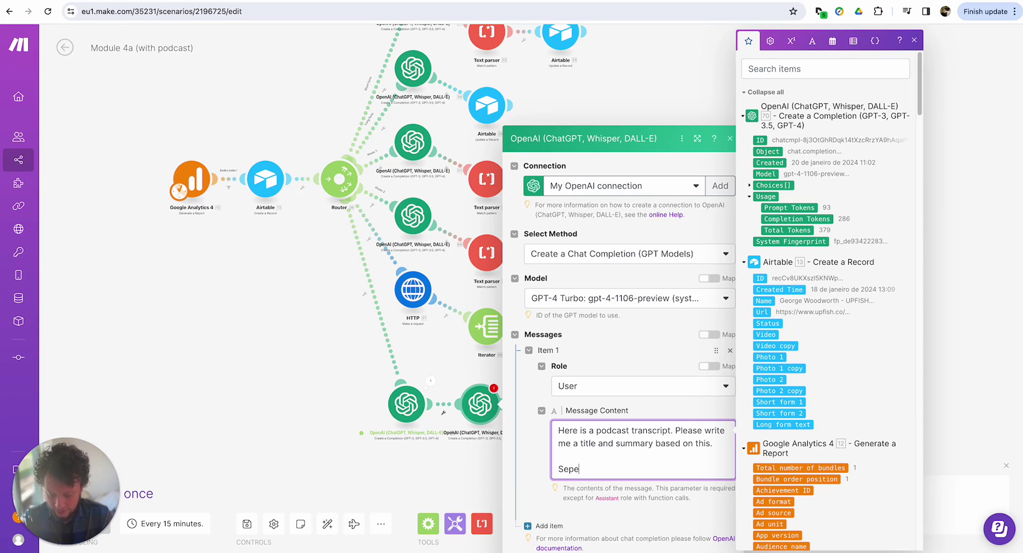
type("rate the title and")
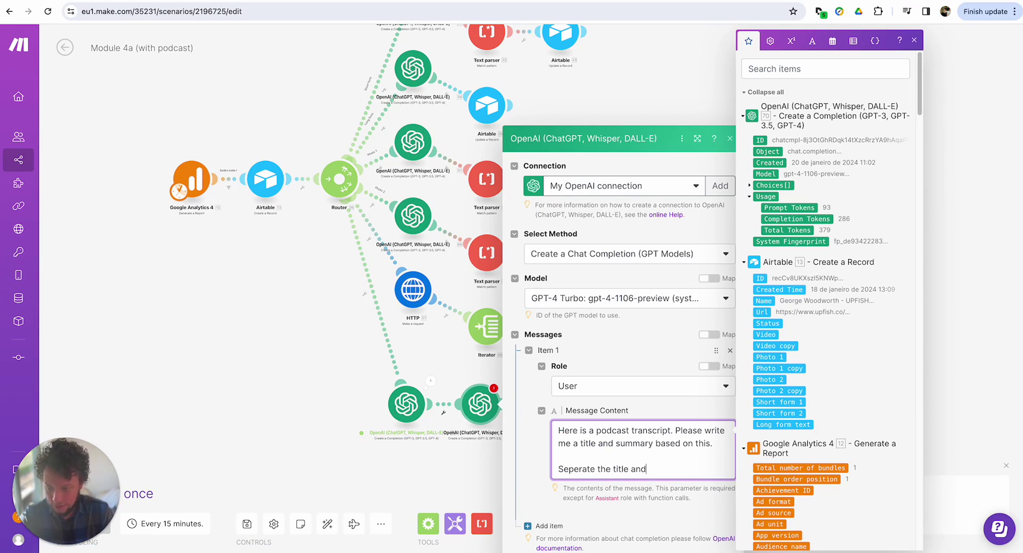
type(" summary with ")
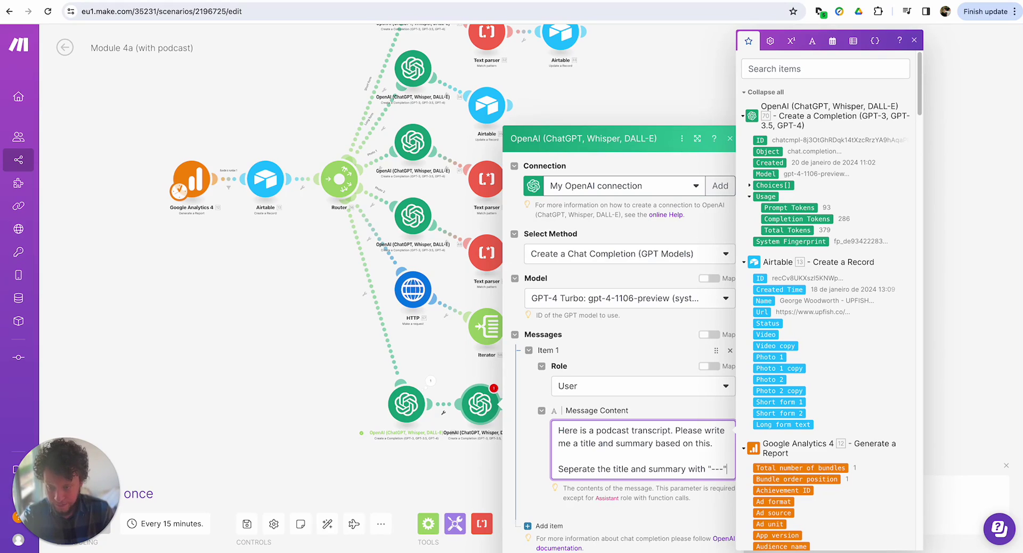
type("\"---\"")
Step: Add a final separate line reading DON'T USE QUOTATION MARKS to the message content
key("Return")
key("Return")
type("DON'")
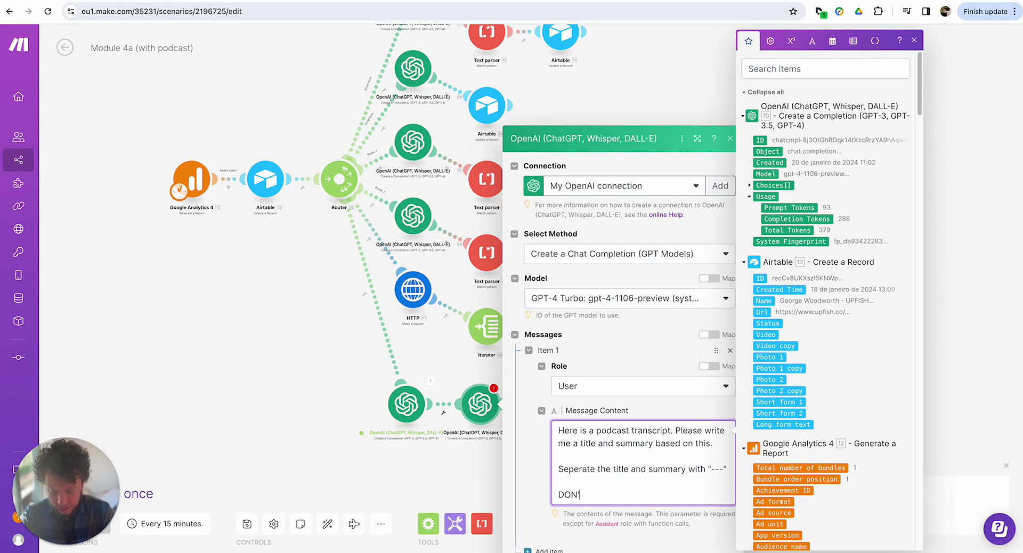
type("T USE QUOTATION MARKS")
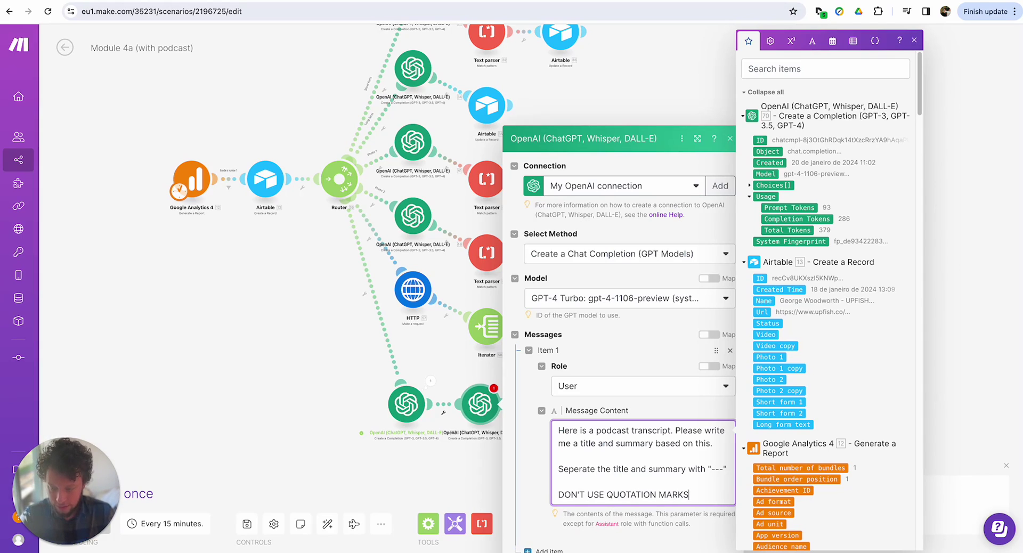
left_click(729, 538)
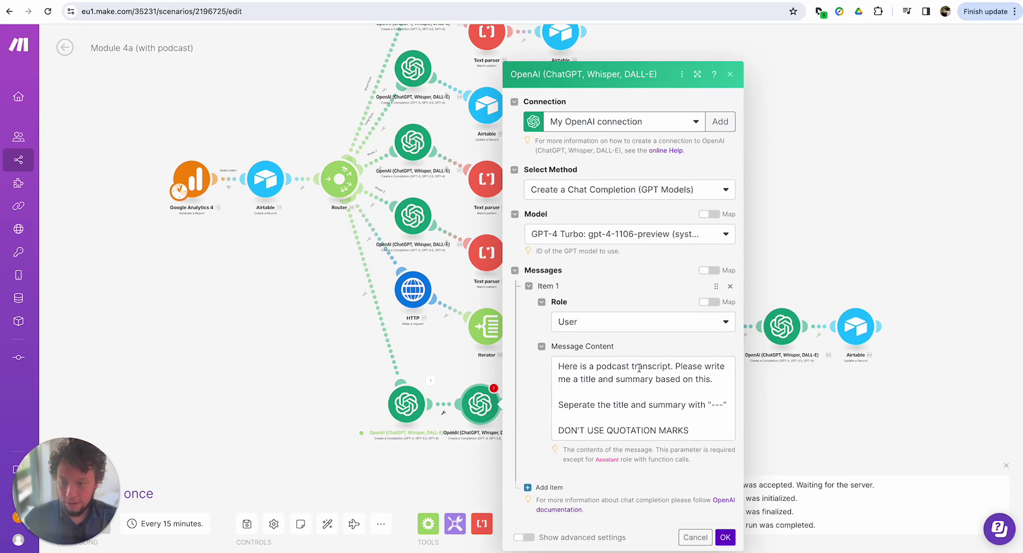
Step: After "podcast transcript" in the message, insert " - " and the podcast script module's Choices Message Content, and save the module settings
left_click(672, 366)
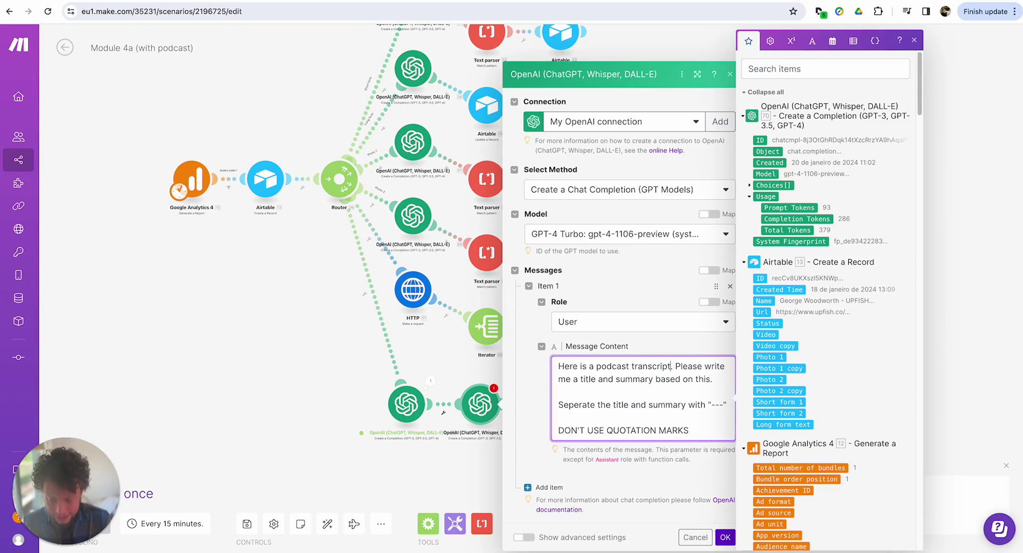
type("-")
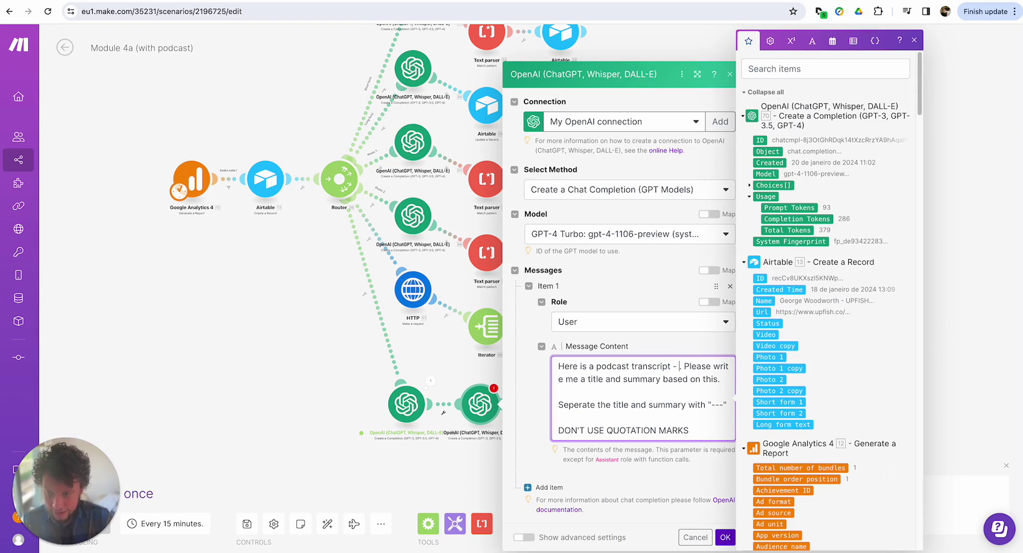
left_click(750, 186)
left_click(757, 241)
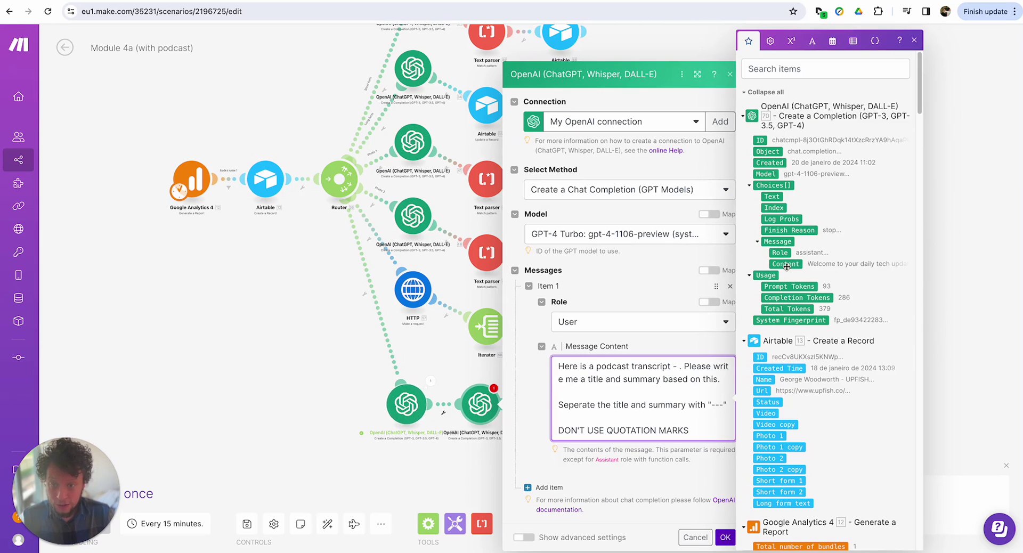
left_click(785, 263)
left_click(720, 509)
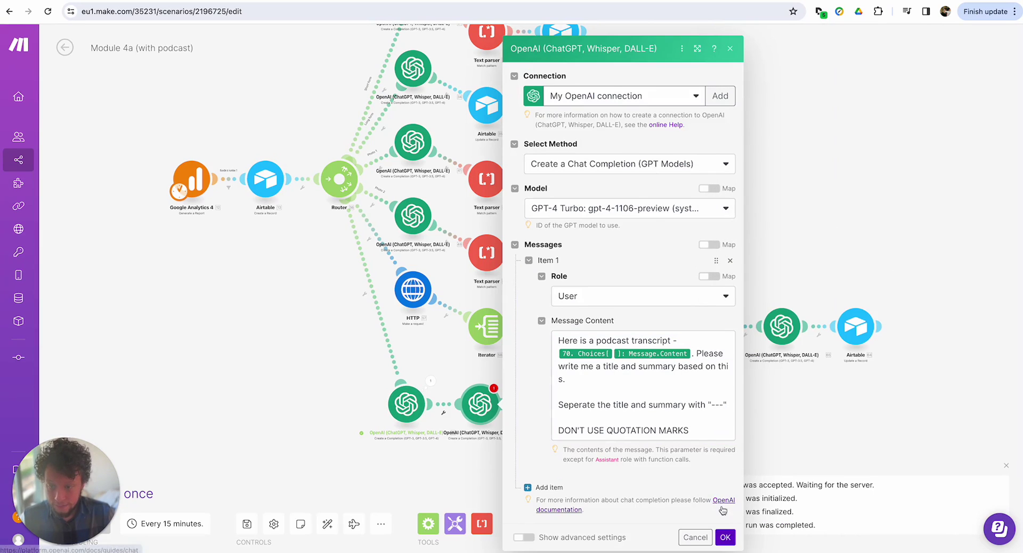
left_click(722, 539)
Step: Copy the full podcast script from the first choice's message content in the podcast script module's run output
left_click(430, 381)
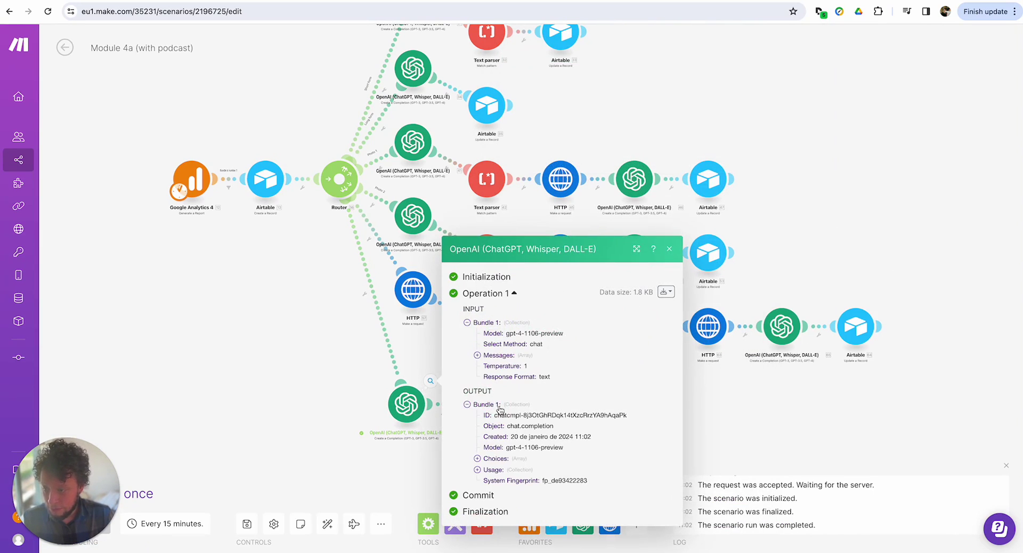
left_click(495, 459)
left_click(520, 464)
left_click(534, 462)
triple_click(649, 481)
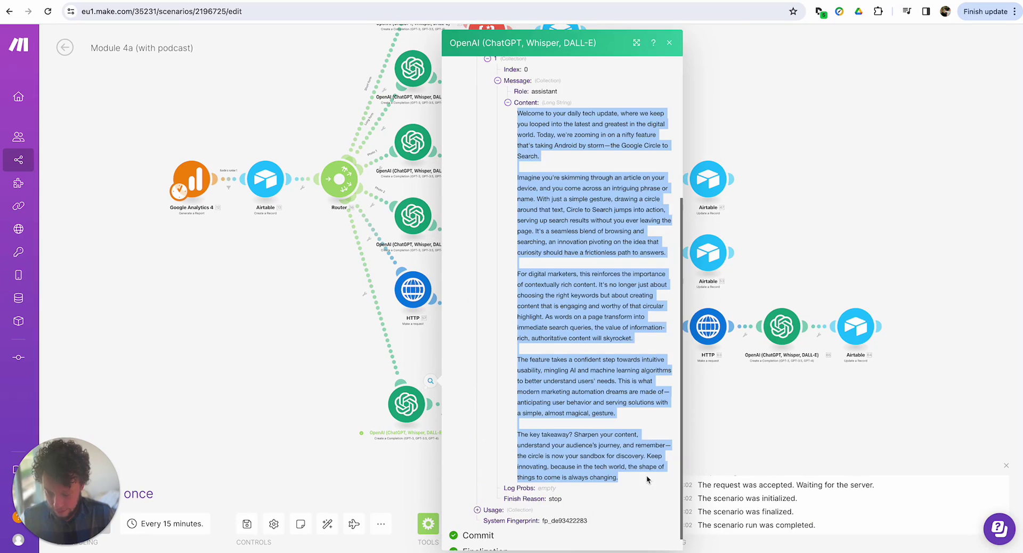
left_click(346, 431)
Step: Run only the title and summary module, adding one Choices item with the copied podcast script as its message Content
right_click(479, 405)
left_click(513, 431)
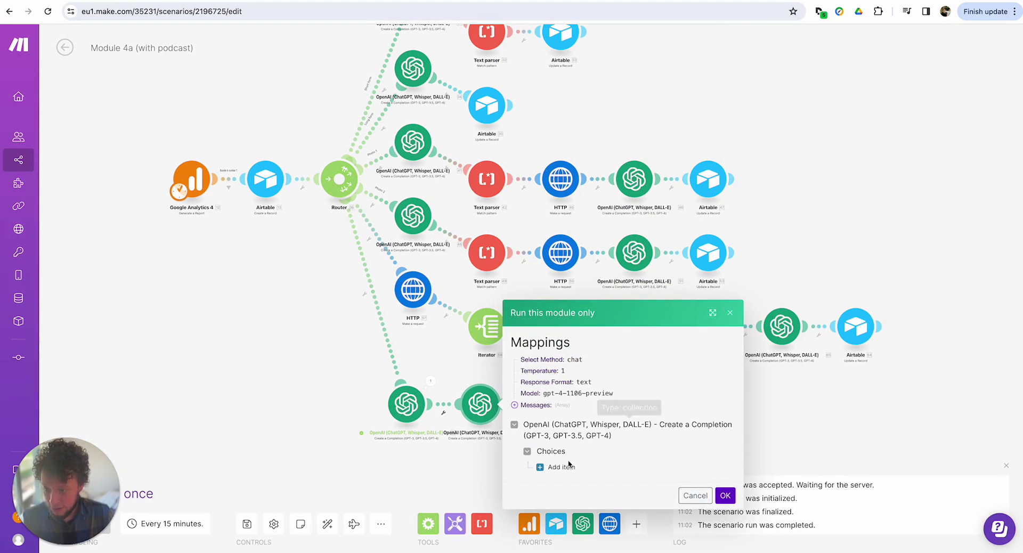
left_click(568, 466)
left_click(595, 473)
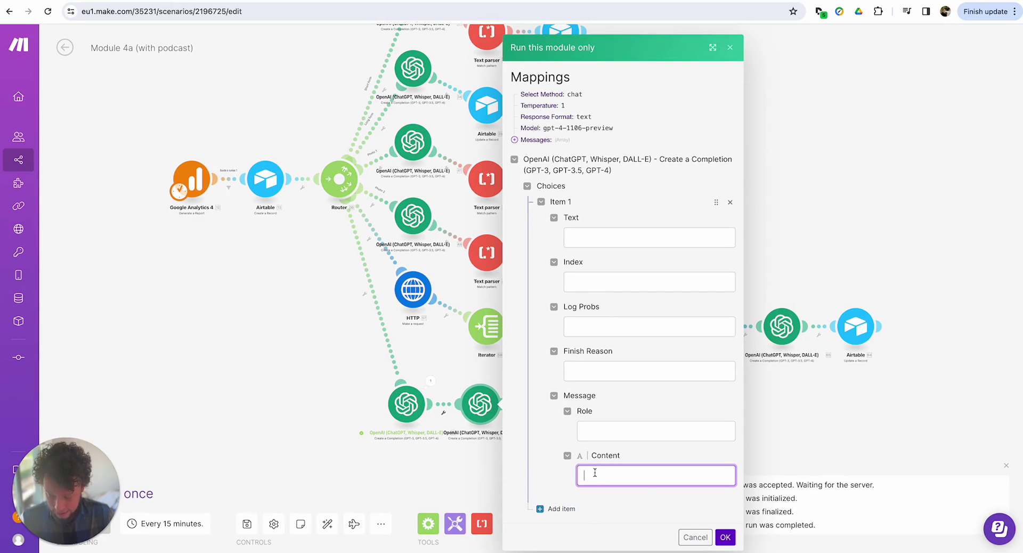
type("Things to name is always changing")
key("Return")
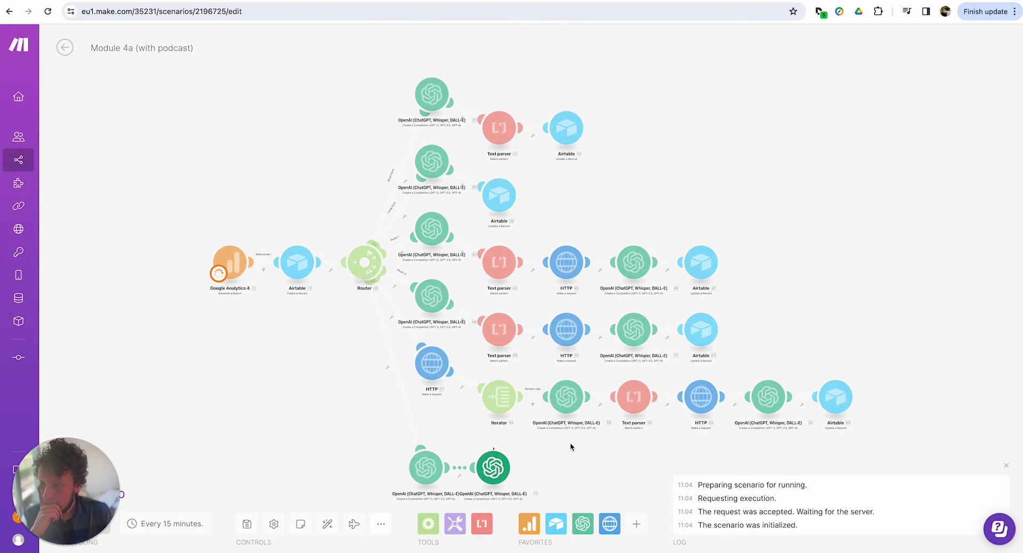
Step: Examine the generated title, separator and summary in the module's run output, down to the first choice's message content
left_click(592, 418)
left_click(607, 437)
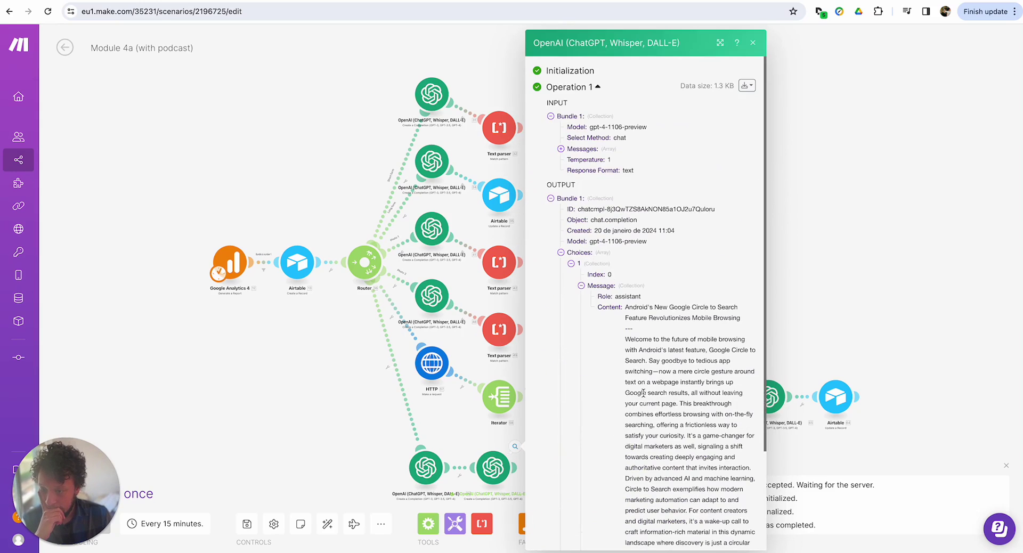
scroll(645, 366, "down", 1)
triple_click(667, 263)
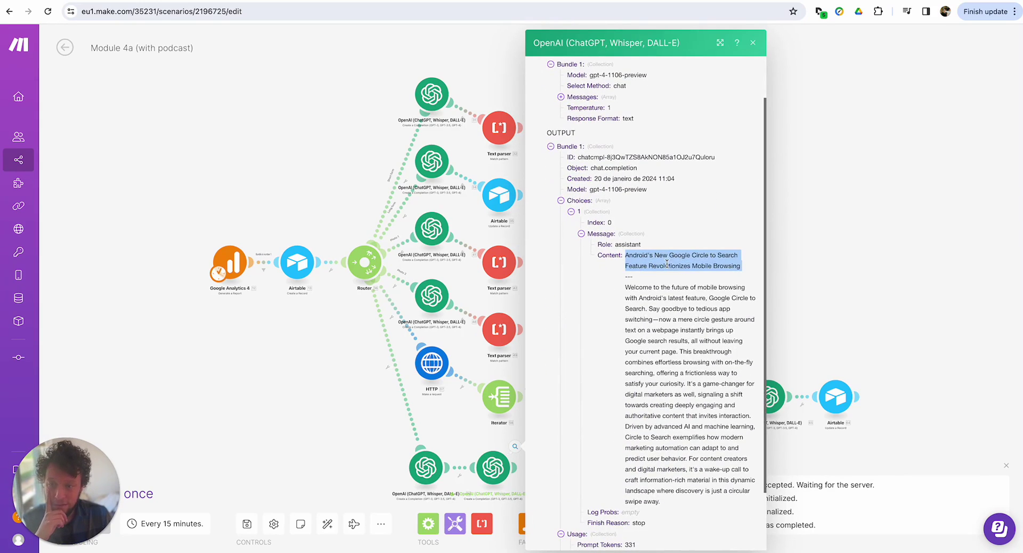
left_click_drag(625, 287, 730, 436)
left_click(637, 317)
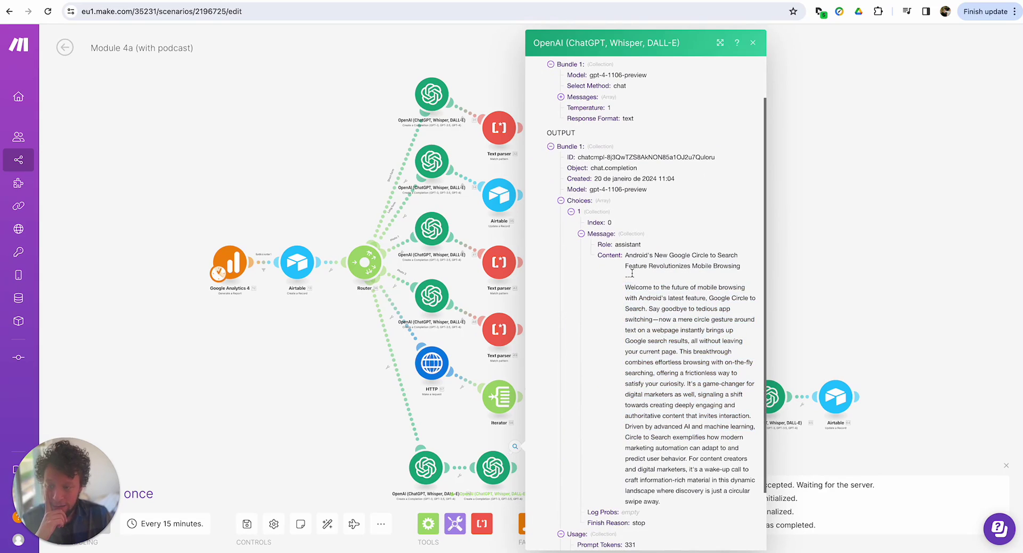
Step: Change the separator instruction in the title and summary prompt to read: with a new paragraph and "---"
left_click(493, 468)
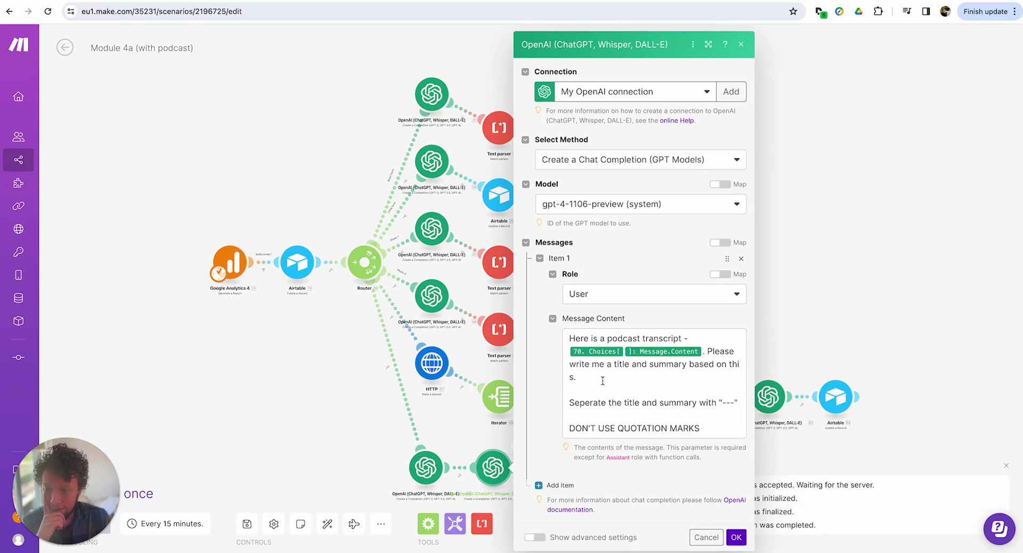
left_click(717, 404)
type("a new para ")
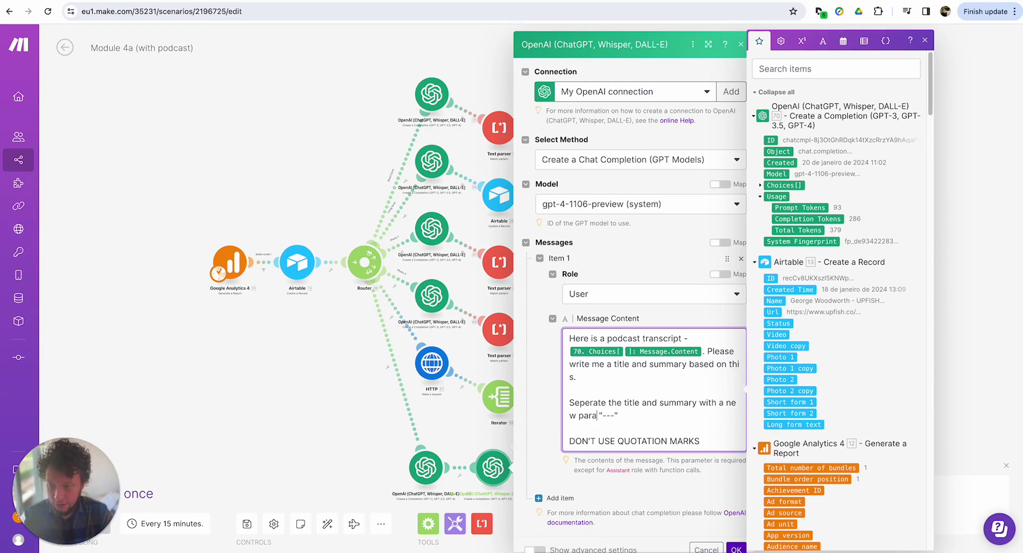
type("graph and")
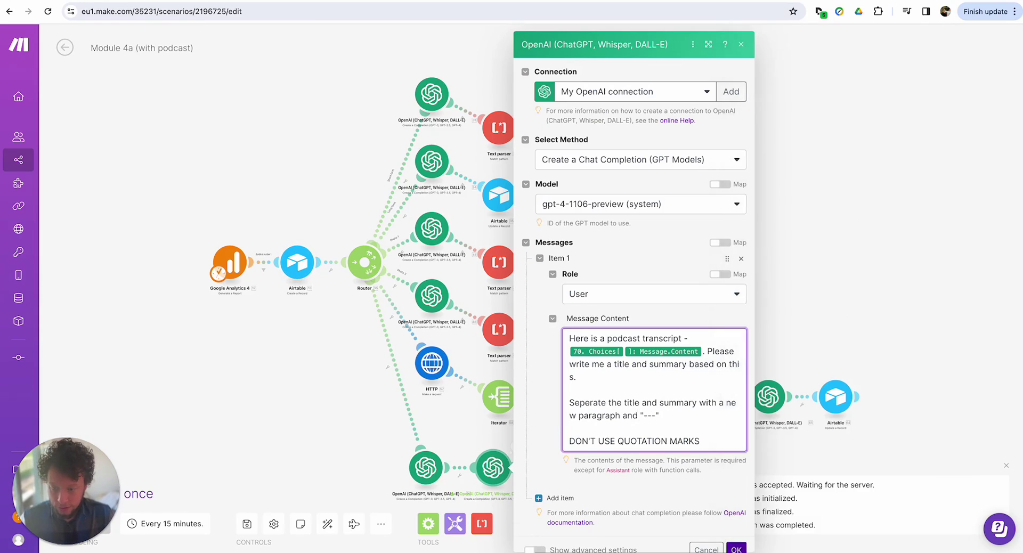
key("Escape")
Step: Rerun only the title and summary module with the copied podcast script as the Choices item's message Content
right_click(503, 465)
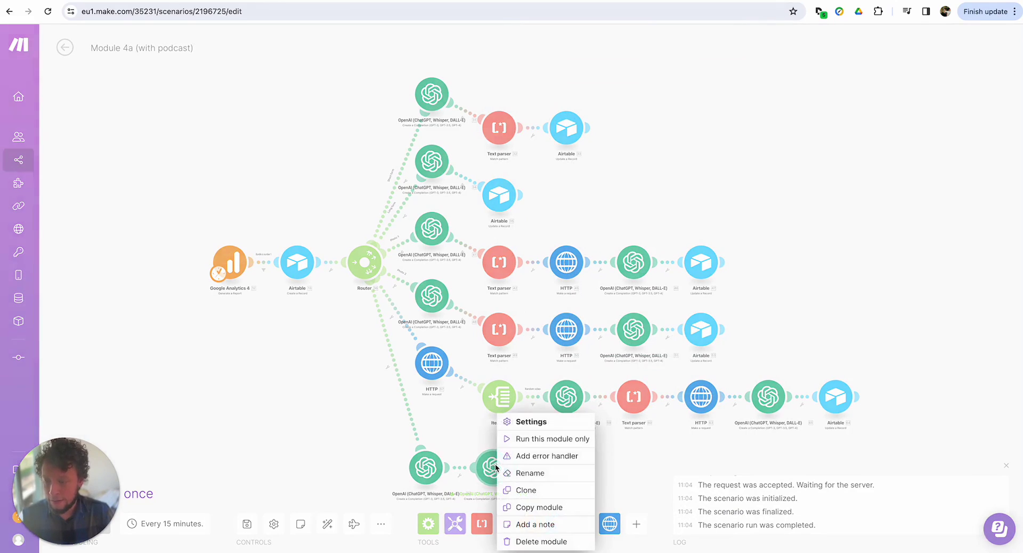
left_click(538, 441)
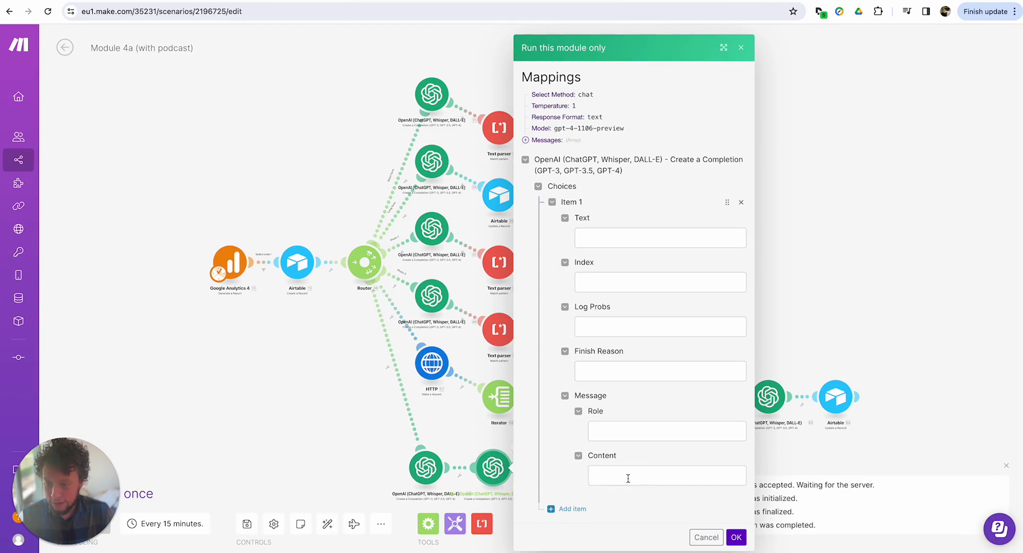
left_click(629, 476)
key("ctrl+v")
left_click(736, 537)
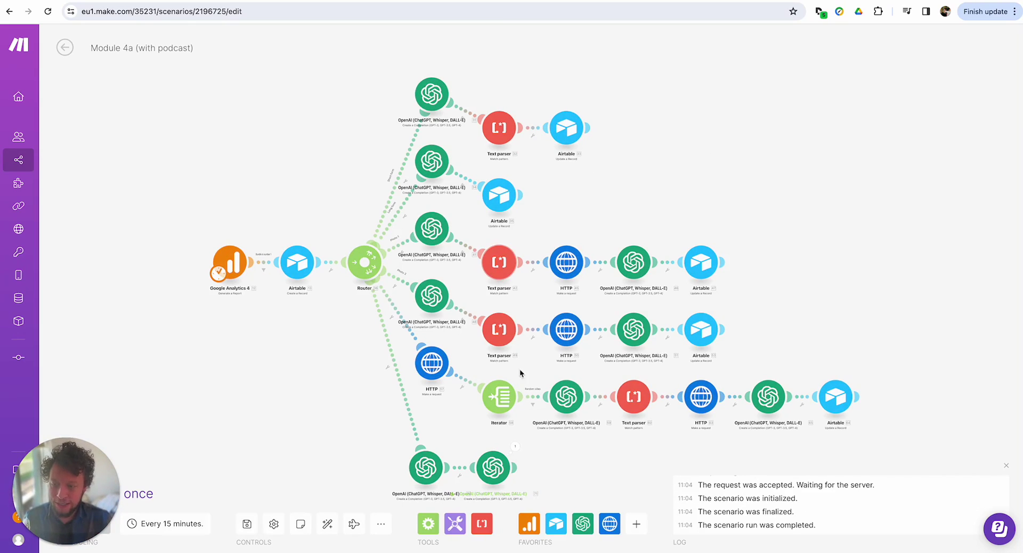
Step: Examine how title and summary are separated in the new run output, expanding the first choice down to its message content
left_click(513, 450)
left_click(578, 483)
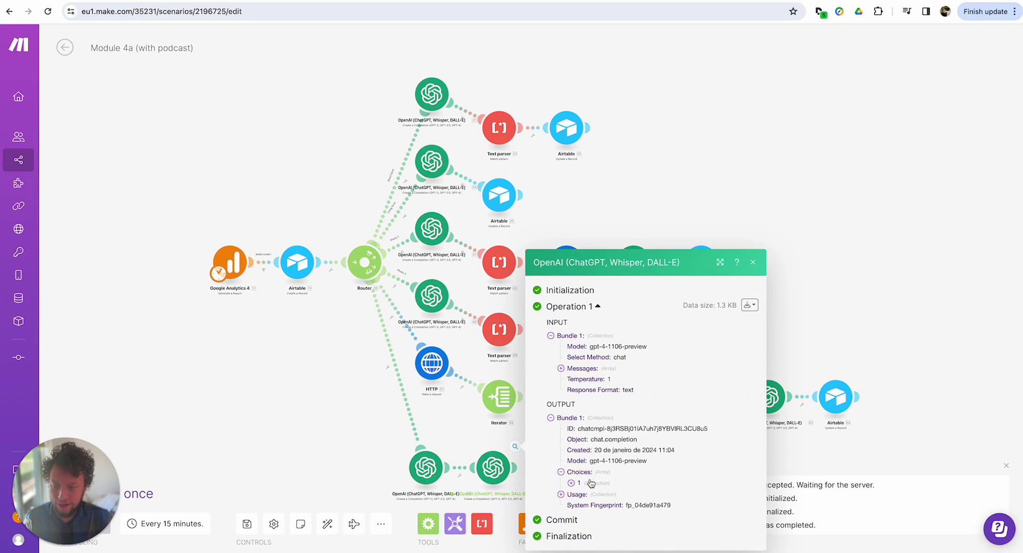
left_click(578, 487)
right_click(604, 463)
left_click(605, 463)
left_click(581, 462)
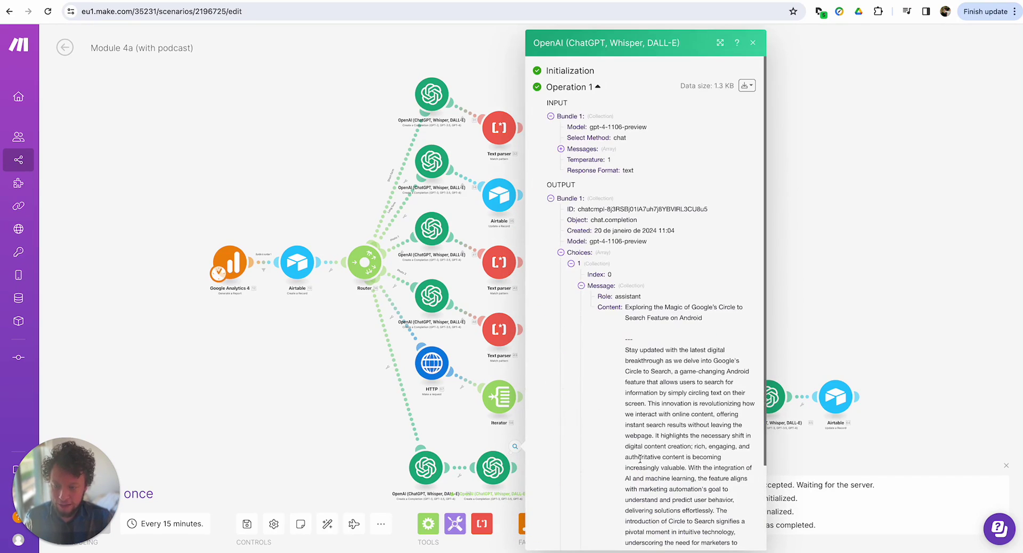
scroll(561, 423, "down", 3)
left_click(477, 433)
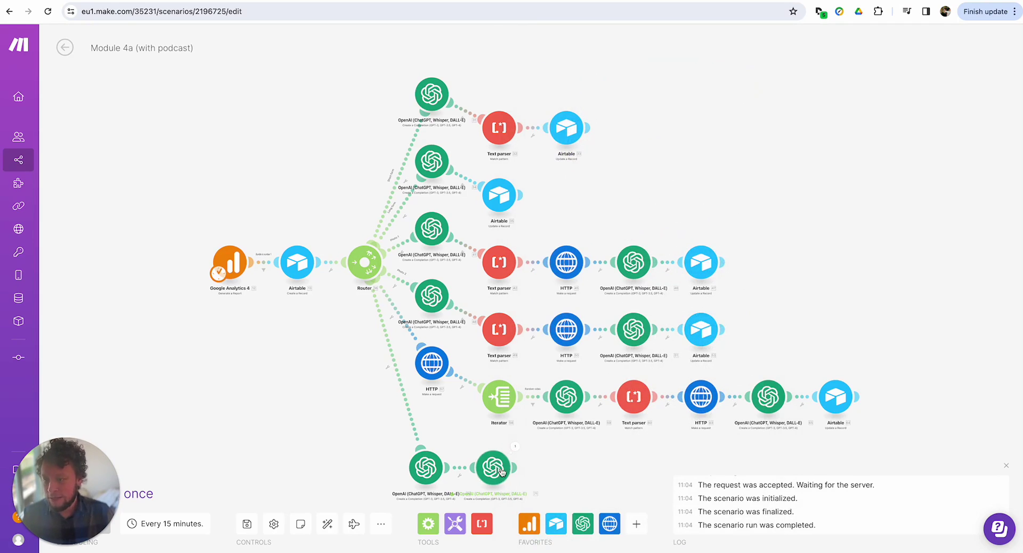
Step: Clone the Text parser from the router's first visible branch, attach it after the title and summary module, and open its settings
right_click(497, 129)
left_click(540, 205)
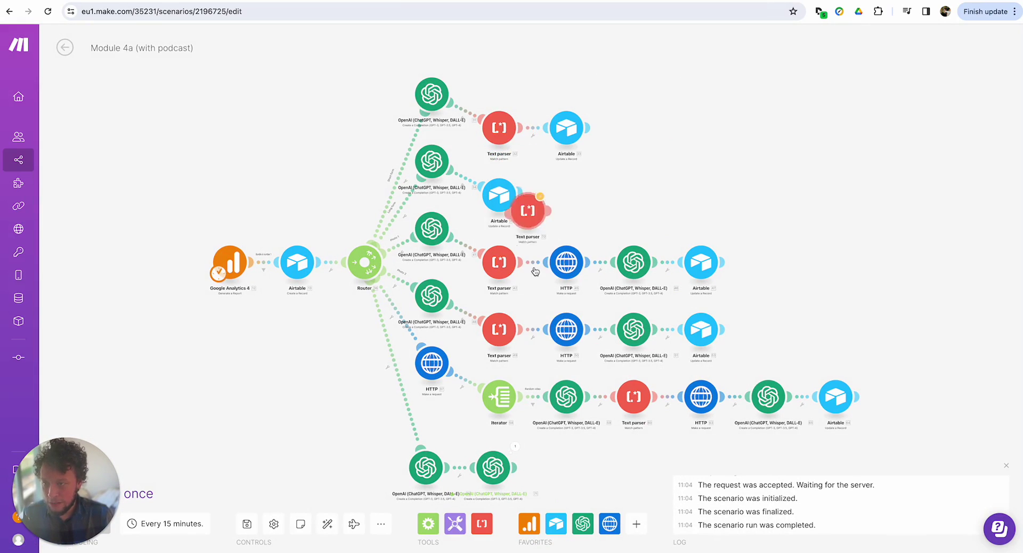
left_click(553, 480)
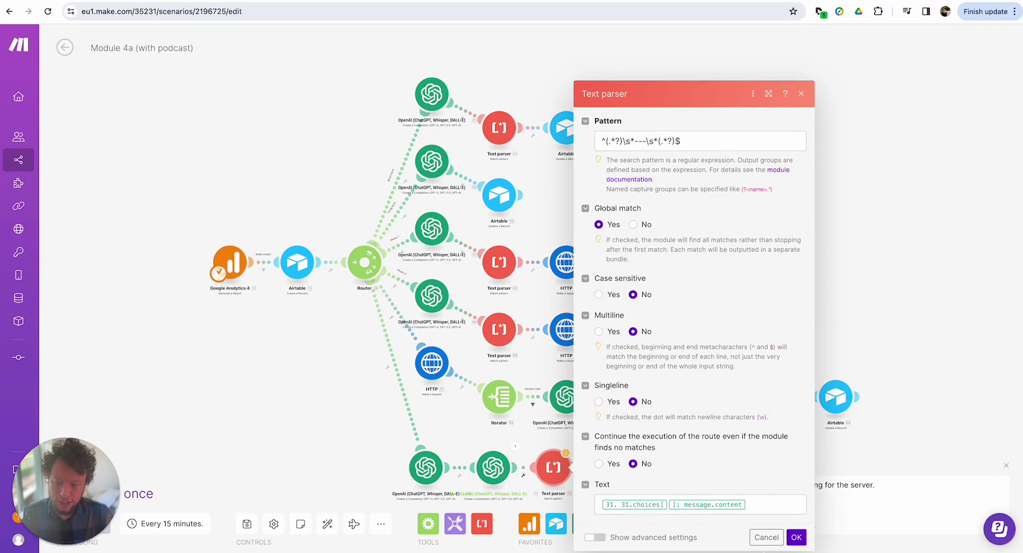
Step: Replace the cloned Text parser's Text mapping with the title and summary module's Choices Message Content and save it
left_click(761, 504)
key("BackSpace")
key("BackSpace")
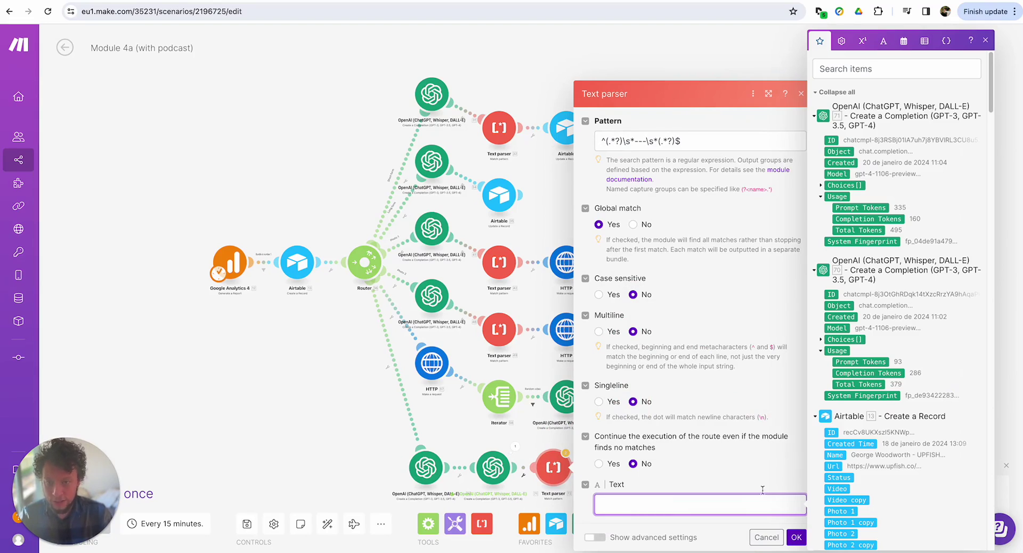
left_click(820, 185)
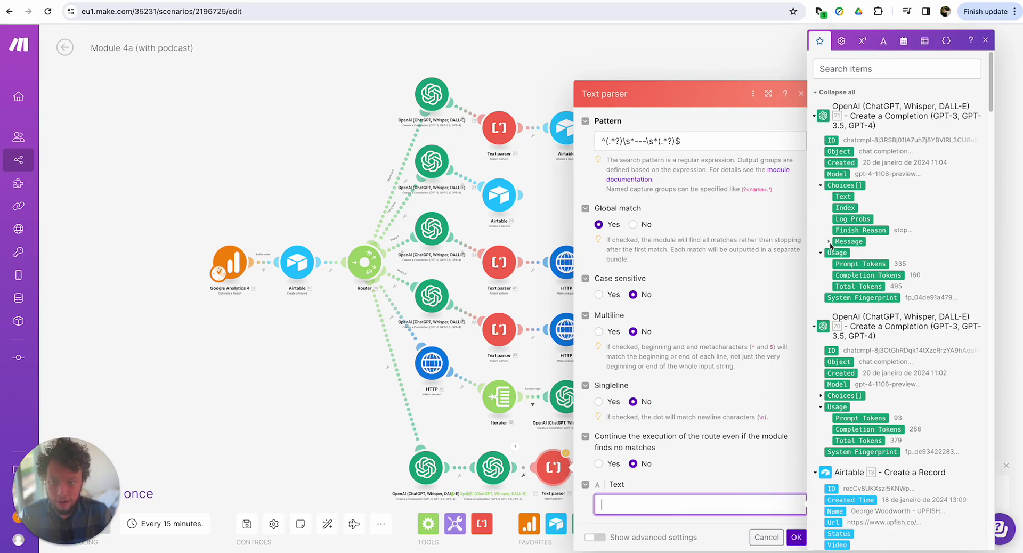
left_click(830, 241)
left_click(860, 264)
left_click(796, 537)
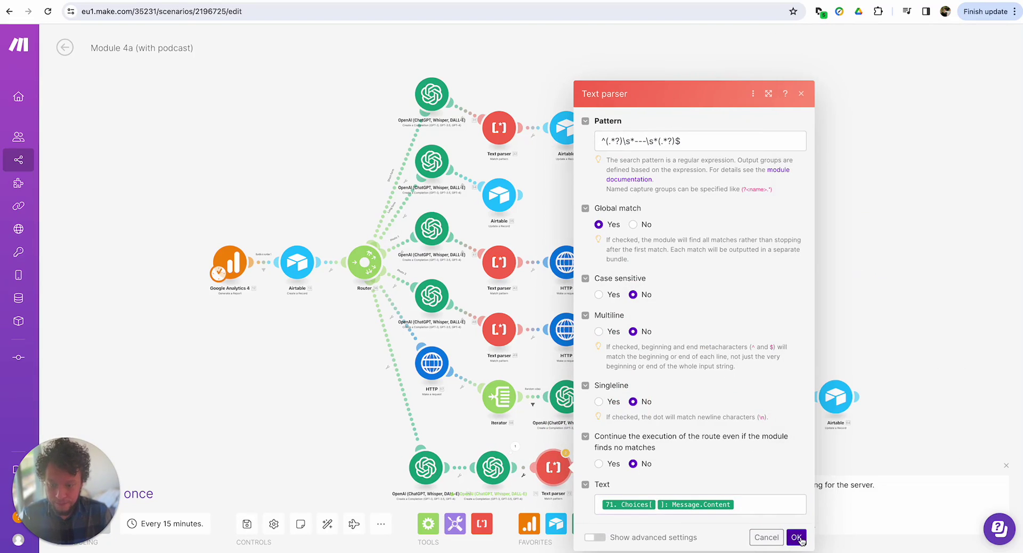
Step: Run only the new Text parser, using the title and summary module's copied output as the Choices item's message Content
left_click(515, 446)
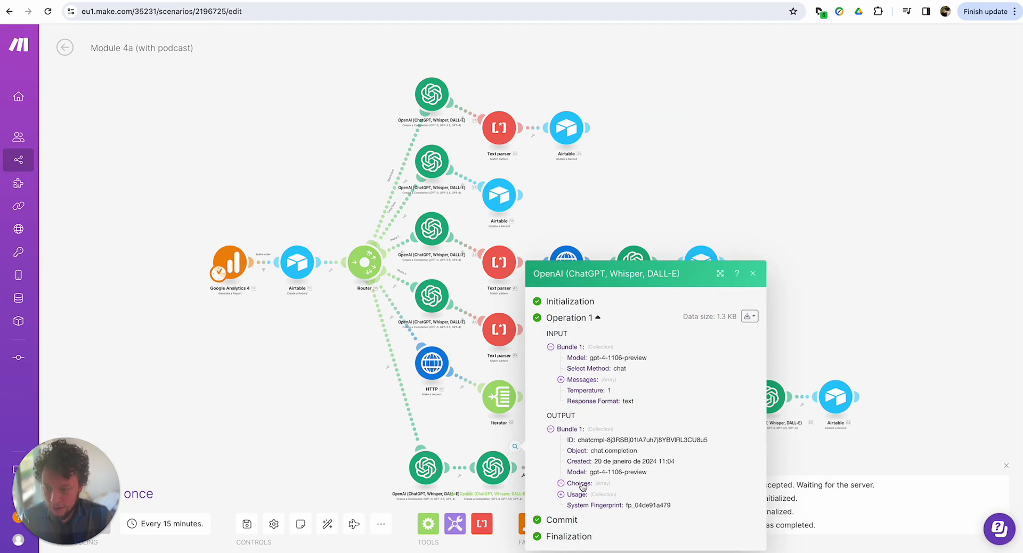
key("Escape")
right_click(565, 410)
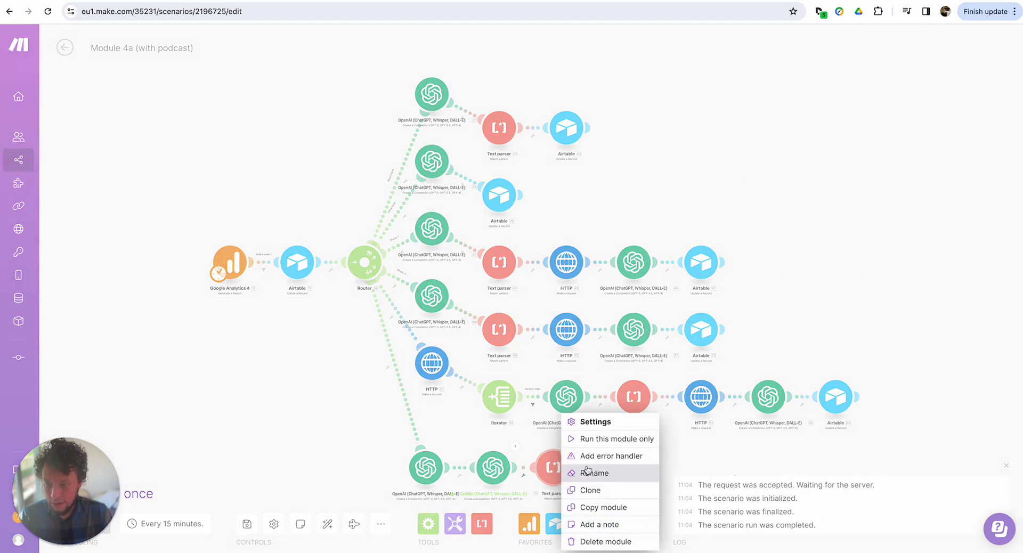
left_click(603, 439)
left_click(652, 504)
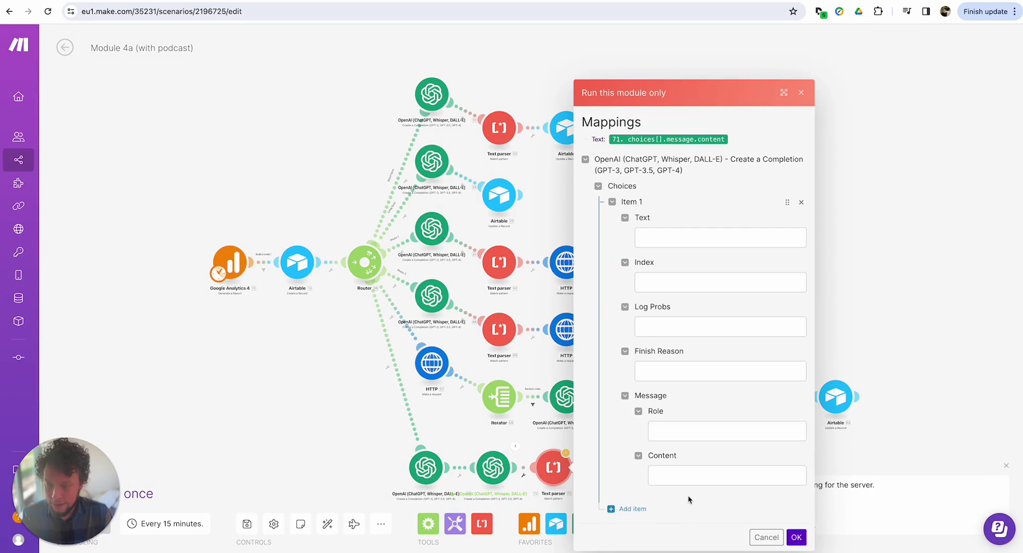
left_click(688, 475)
key("ctrl+v")
left_click(796, 537)
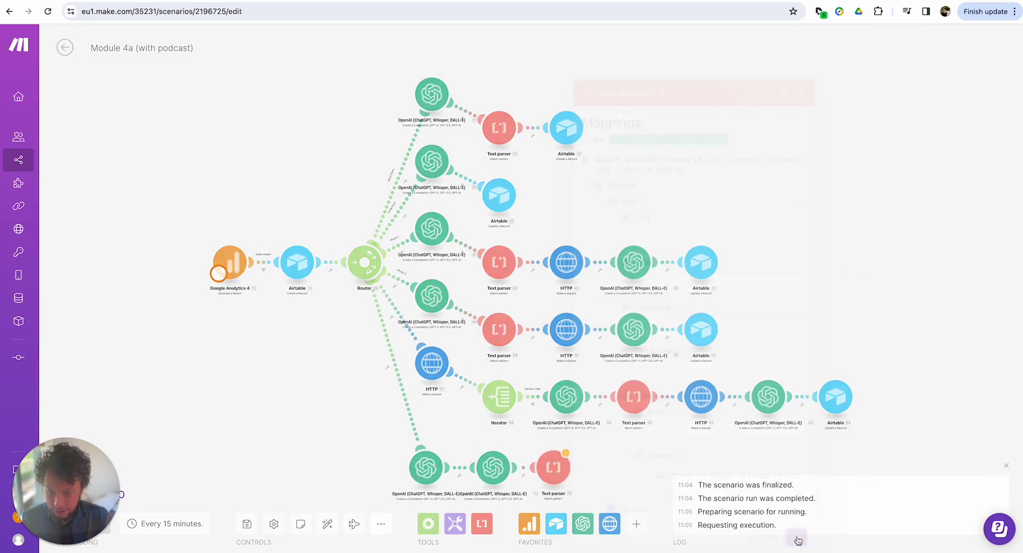
Step: Check in the Text parser's run output how the title and summary are split between $1 and $2, and close it
triple_click(673, 358)
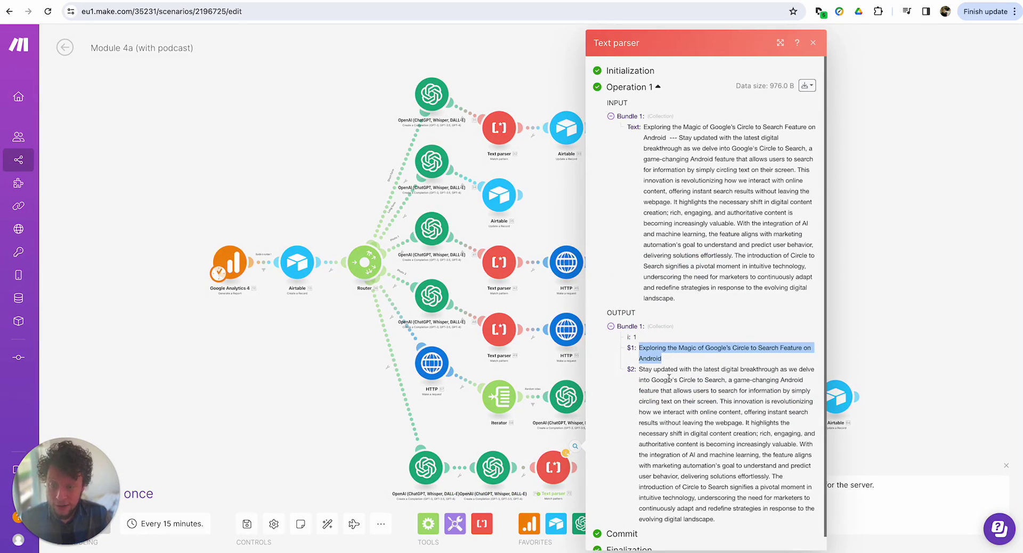
triple_click(669, 398)
triple_click(652, 357)
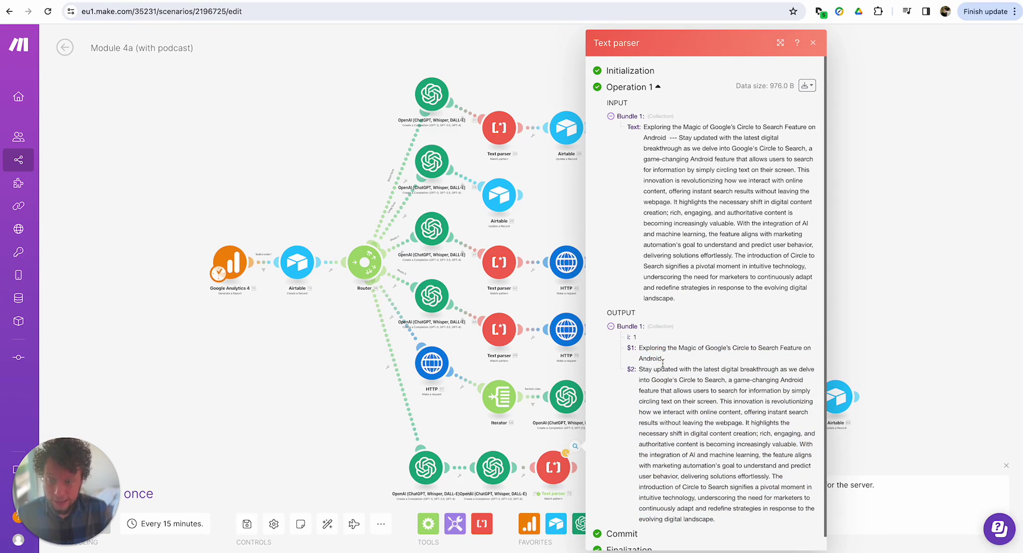
triple_click(674, 424)
scroll(674, 424, "down", 1)
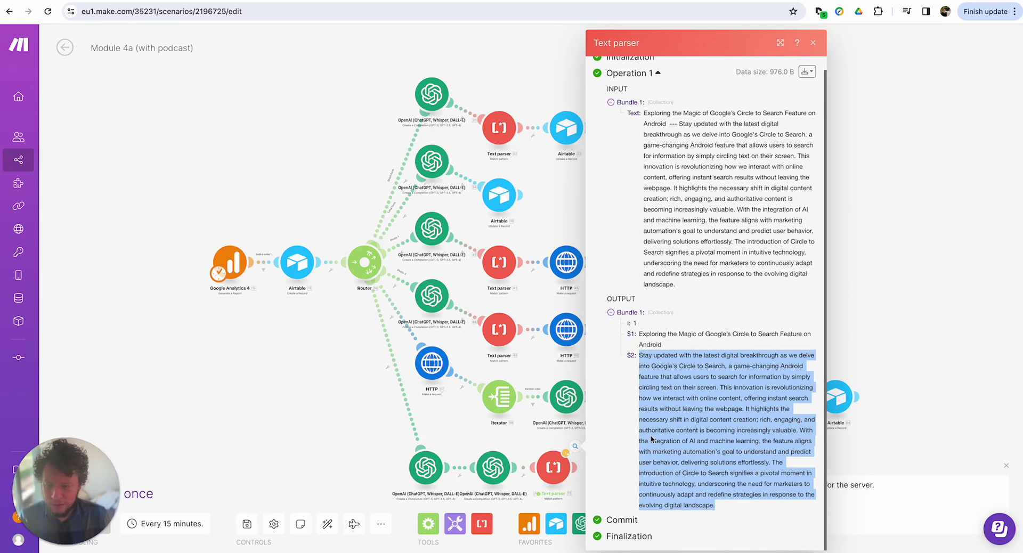
left_click(449, 430)
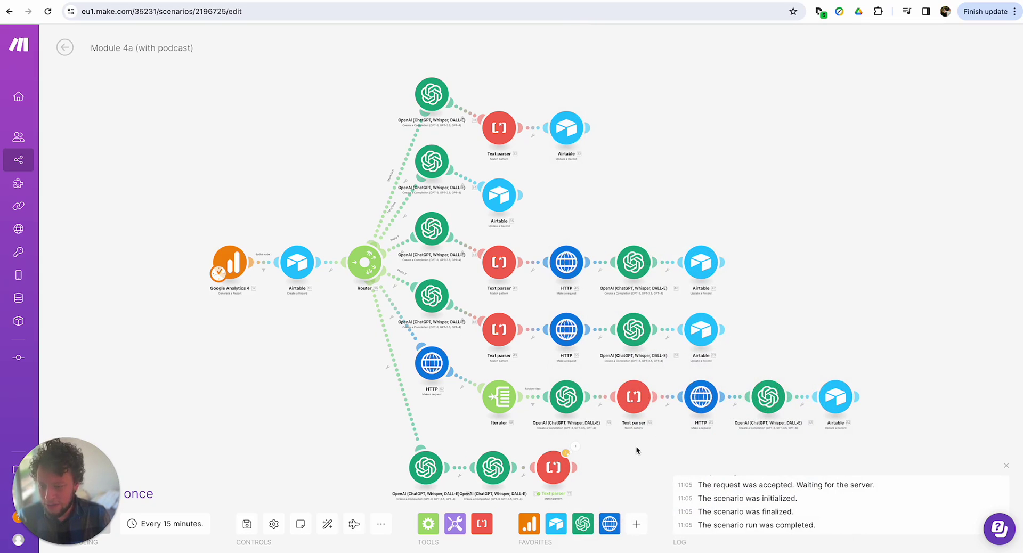
Step: Add Eden AI's Convert Text into Speech module after the podcast branch's Text parser
scroll(635, 446, "up", 2)
left_click(541, 370)
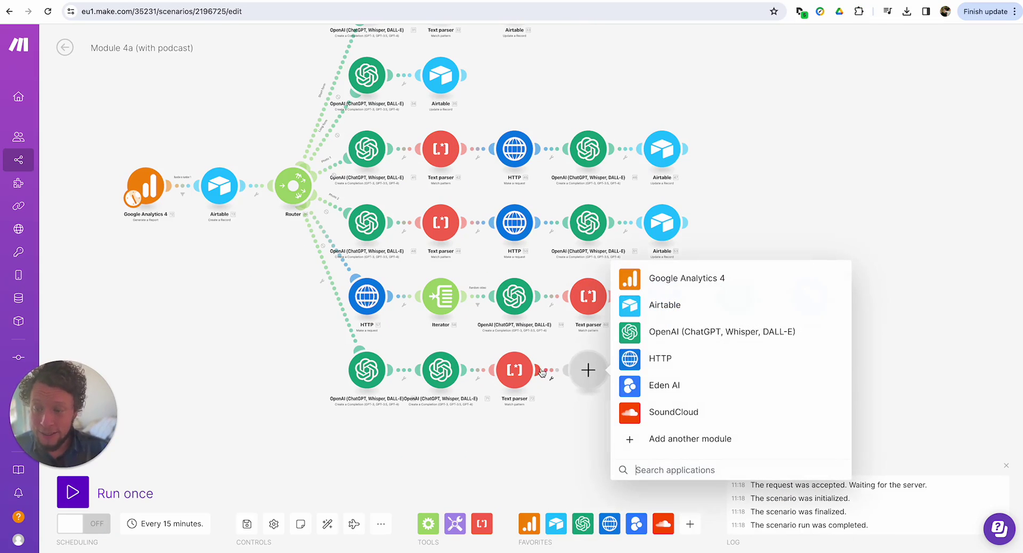
left_click(672, 390)
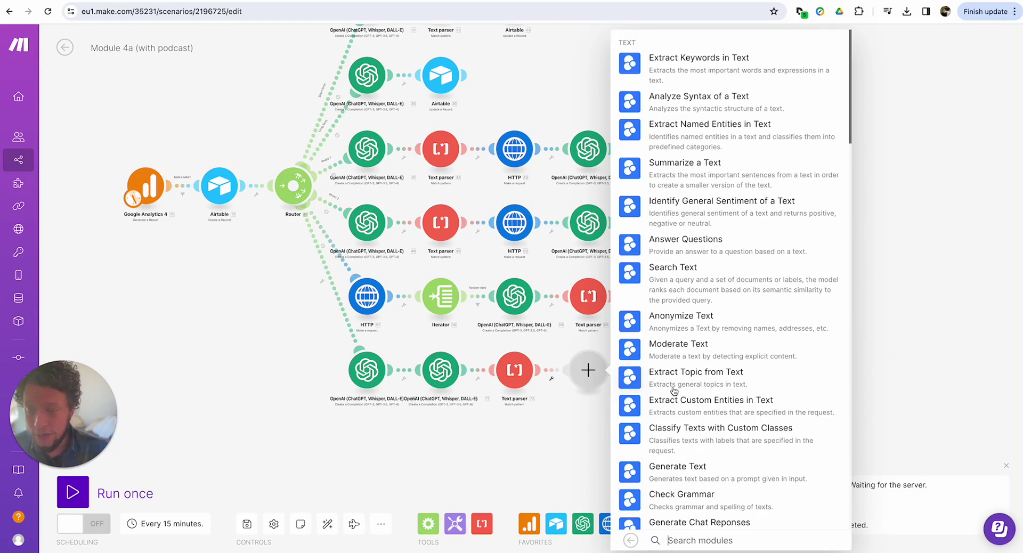
scroll(674, 390, "down", 20)
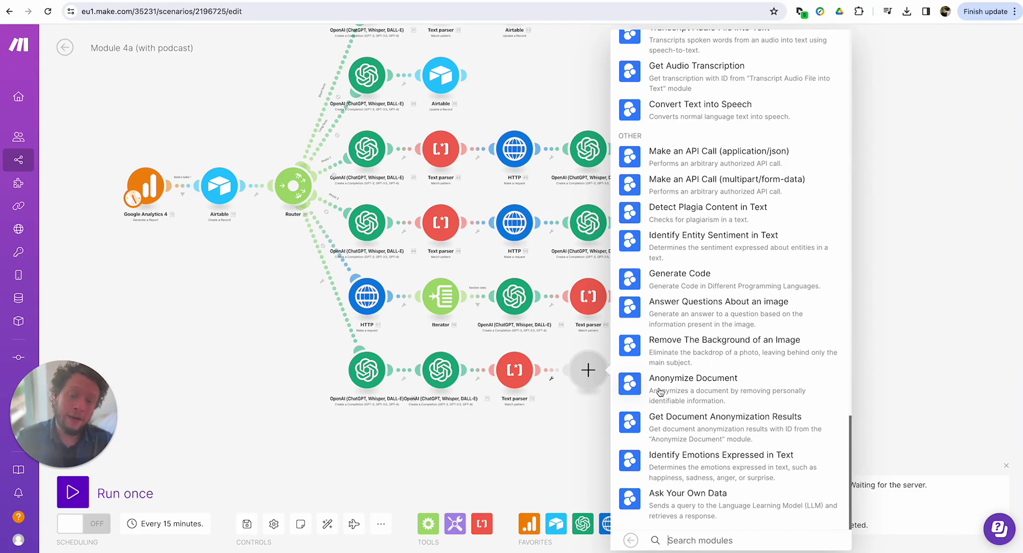
scroll(661, 389, "up", 5)
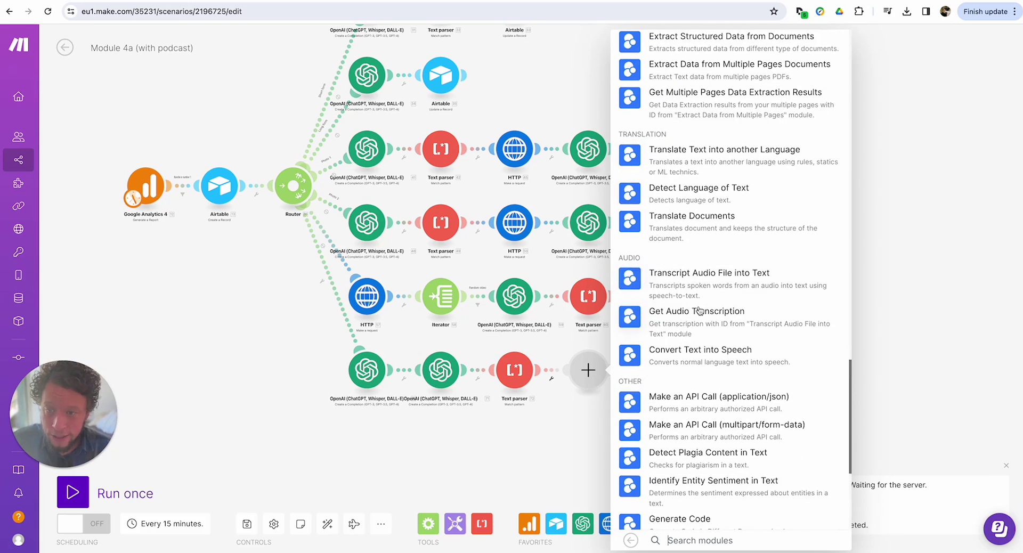
left_click(673, 357)
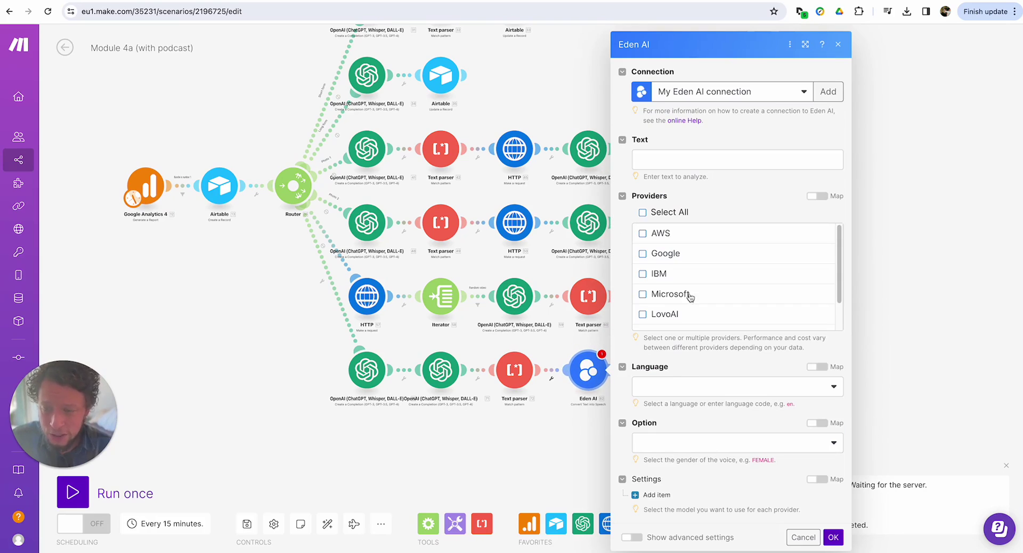
Step: Look through the Eden AI module's speech providers and delete the module
scroll(665, 245, "down", 2)
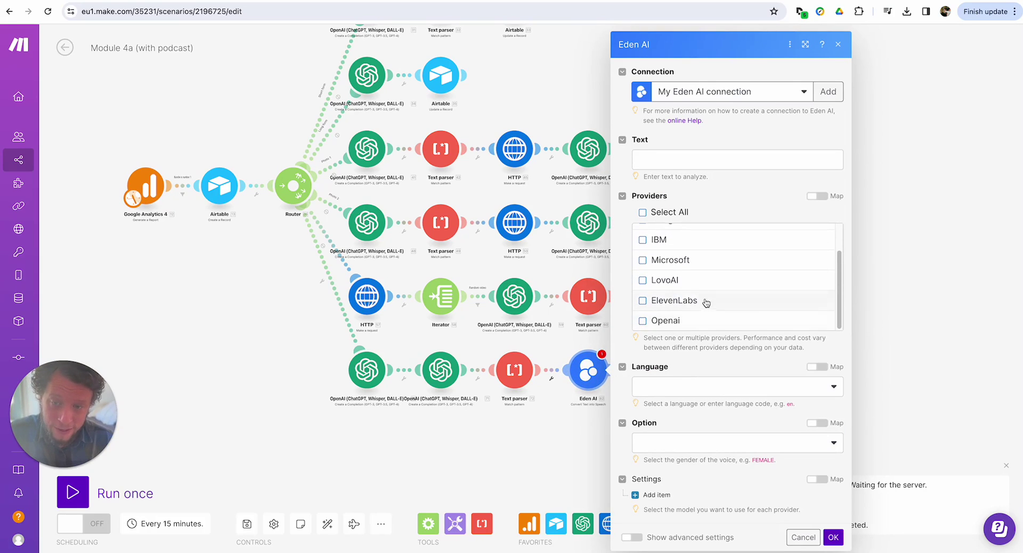
scroll(694, 262, "up", 1)
scroll(694, 263, "up", 3)
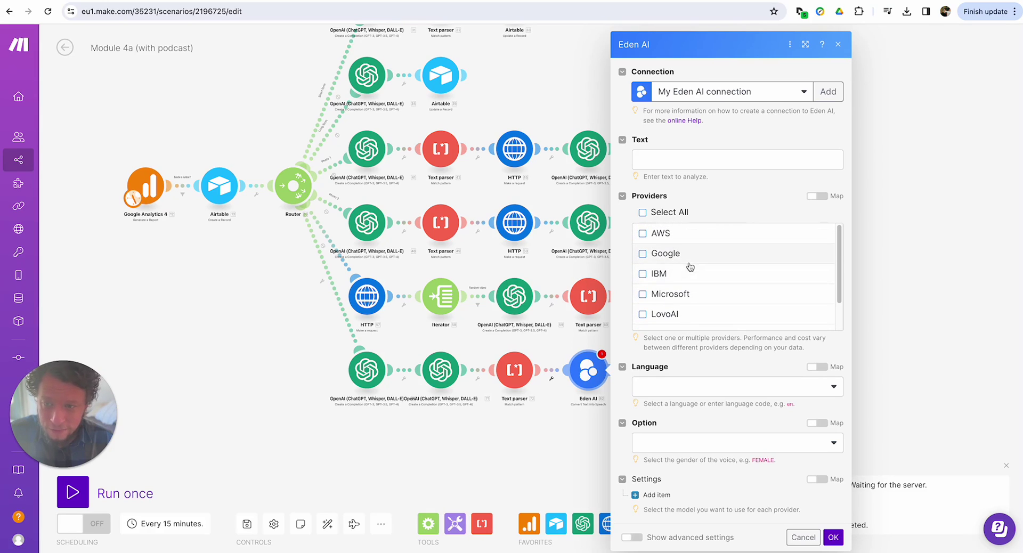
left_click(609, 379)
right_click(609, 380)
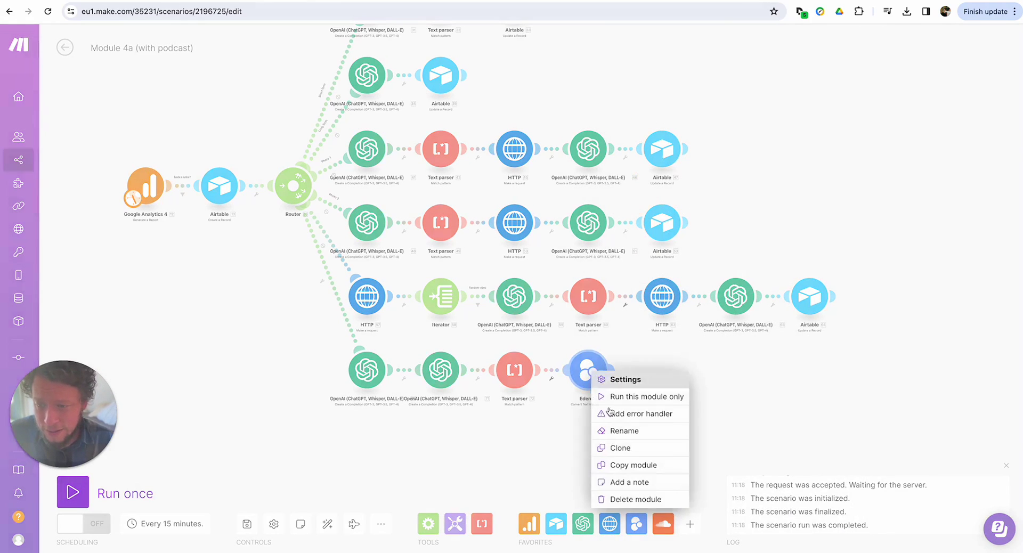
left_click(620, 500)
Step: Start a new module after the podcast branch's Text parser and search the applications for "google" and "eleven"
left_click(538, 369)
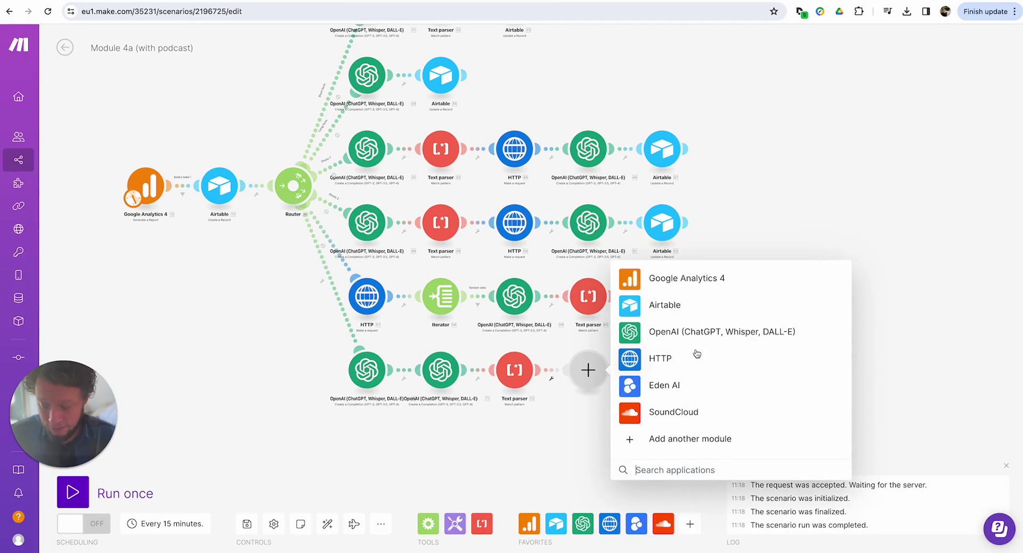
type("google")
key("BackSpace")
key("BackSpace")
key("BackSpace")
key("BackSpace")
key("BackSpace")
key("BackSpace")
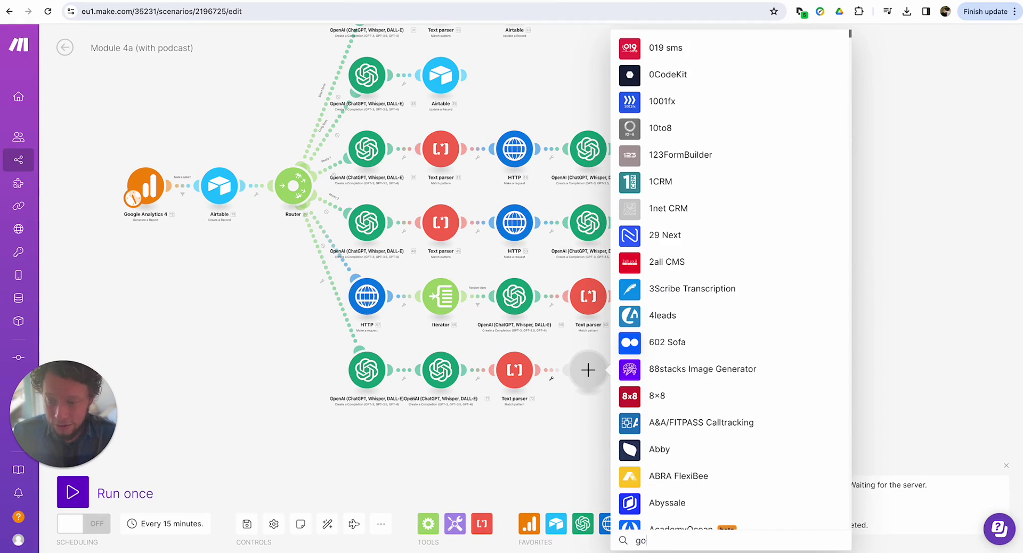
type("eleven")
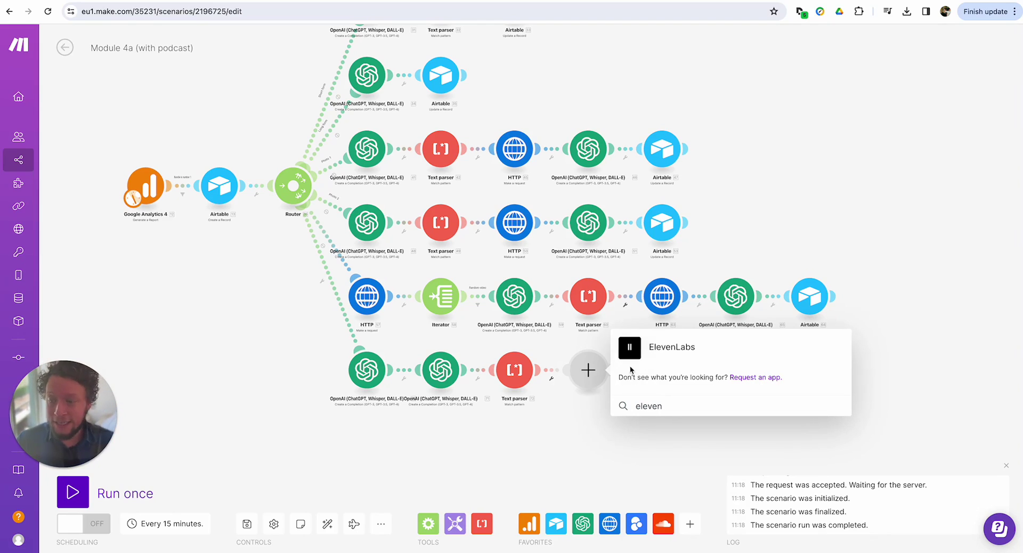
double_click(637, 406)
key("BackSpace")
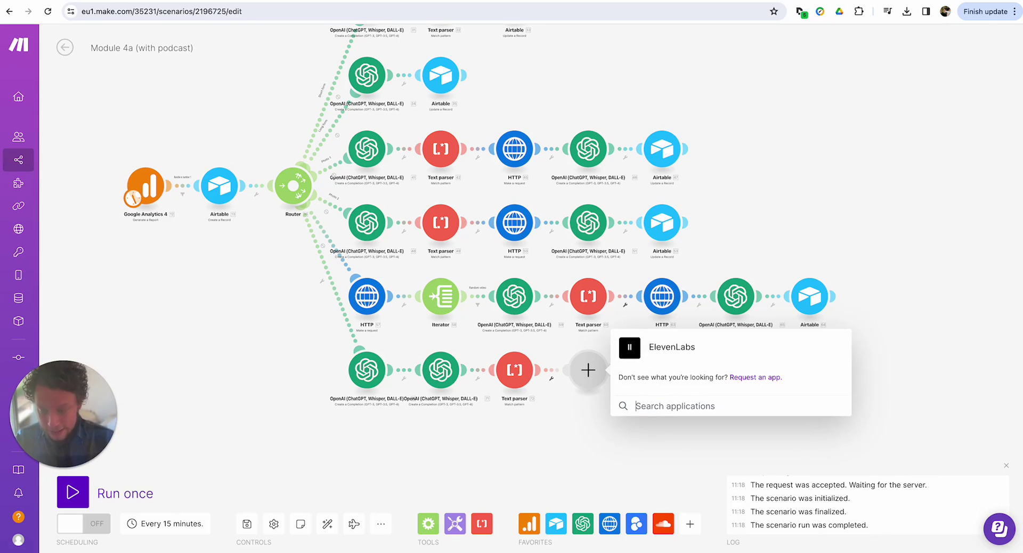
Step: Find OpenAI with the search "open" and add its Generate an Audio module after the Text parser
type("open")
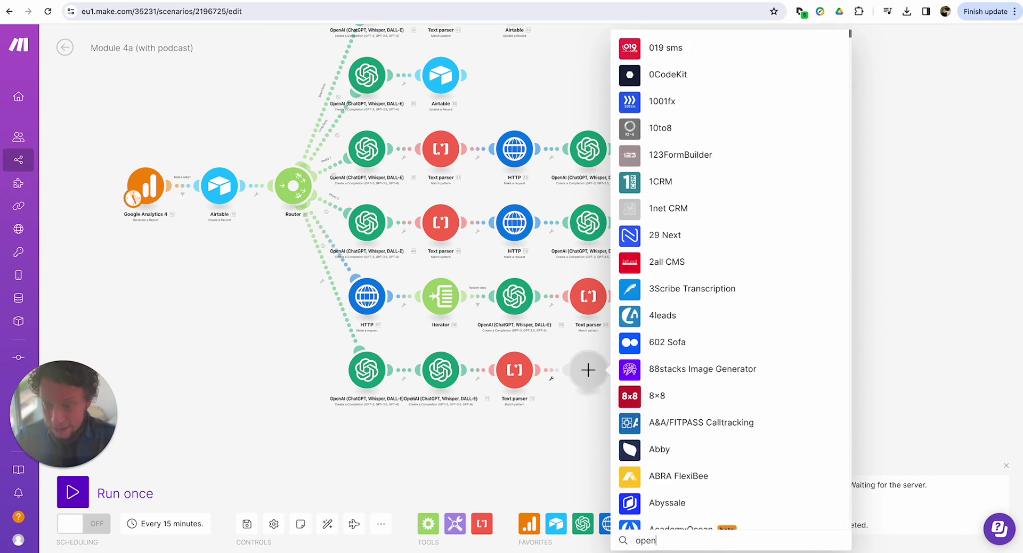
left_click(709, 56)
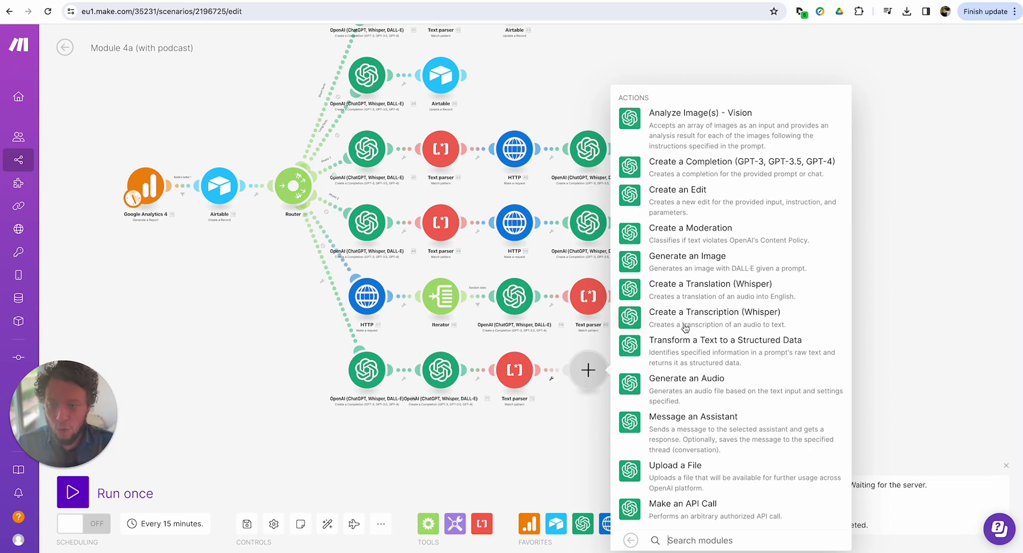
left_click(695, 392)
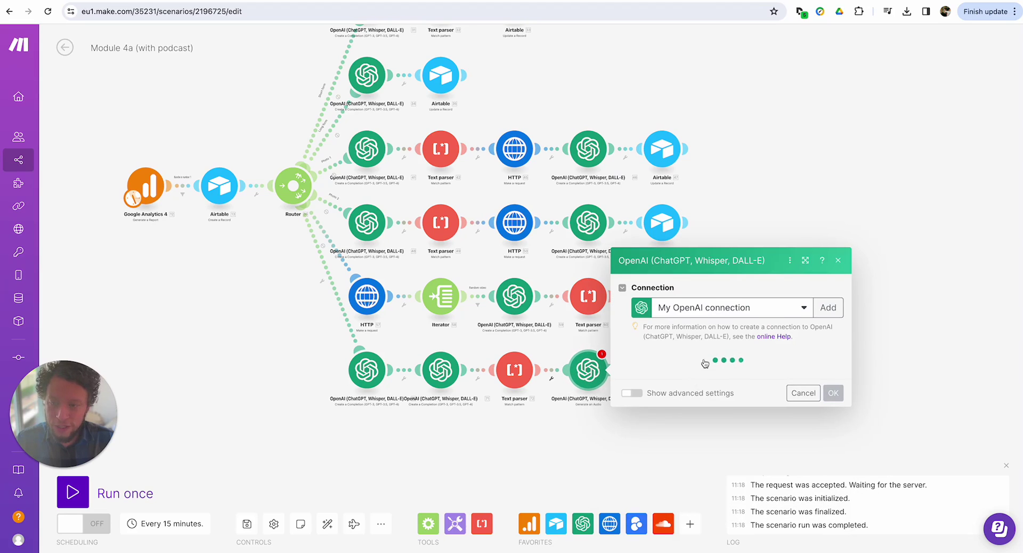
Step: Show the audio module's advanced settings and replace the Output Filename with encodeURL wrapped around the Text parser's $1
left_click(638, 483)
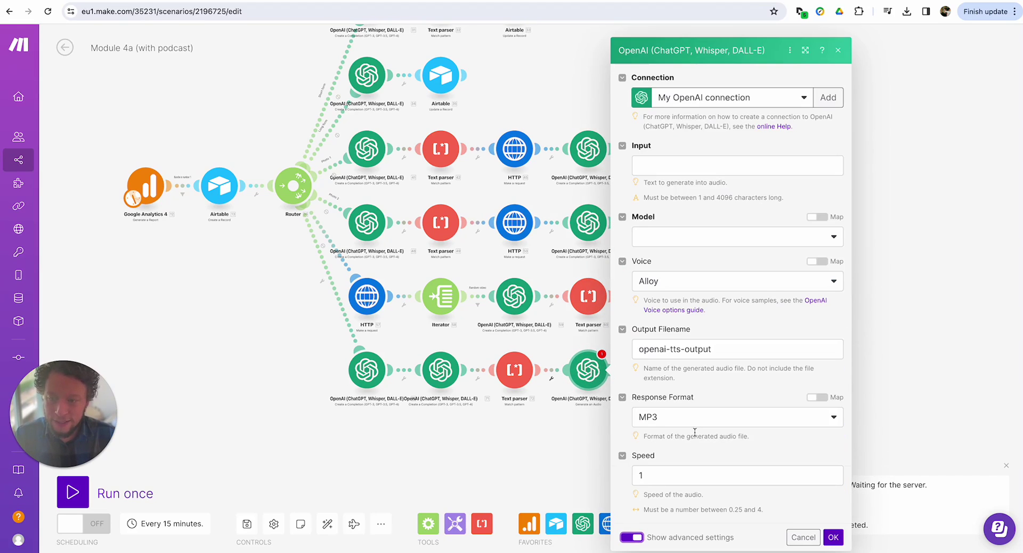
left_click(680, 347)
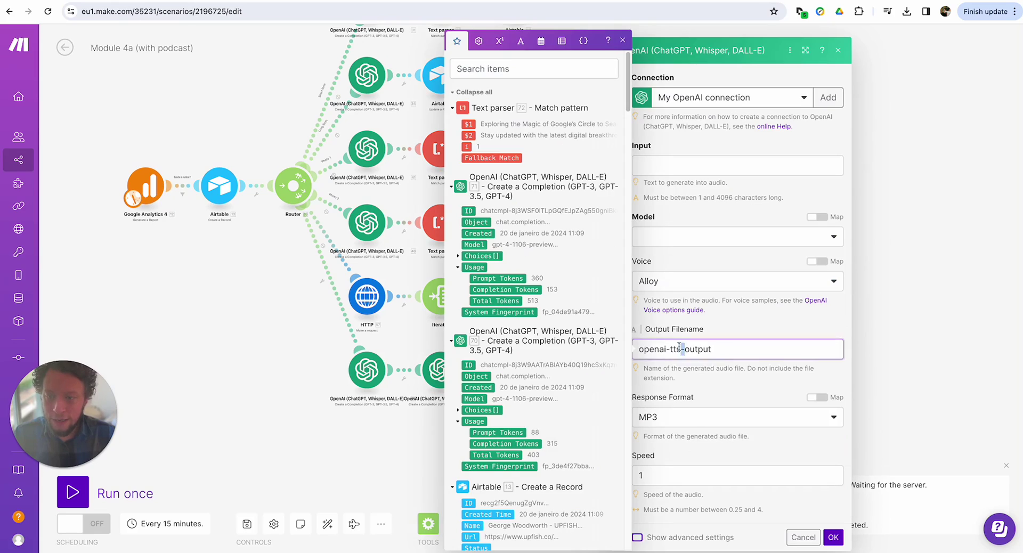
triple_click(751, 347)
key("BackSpace")
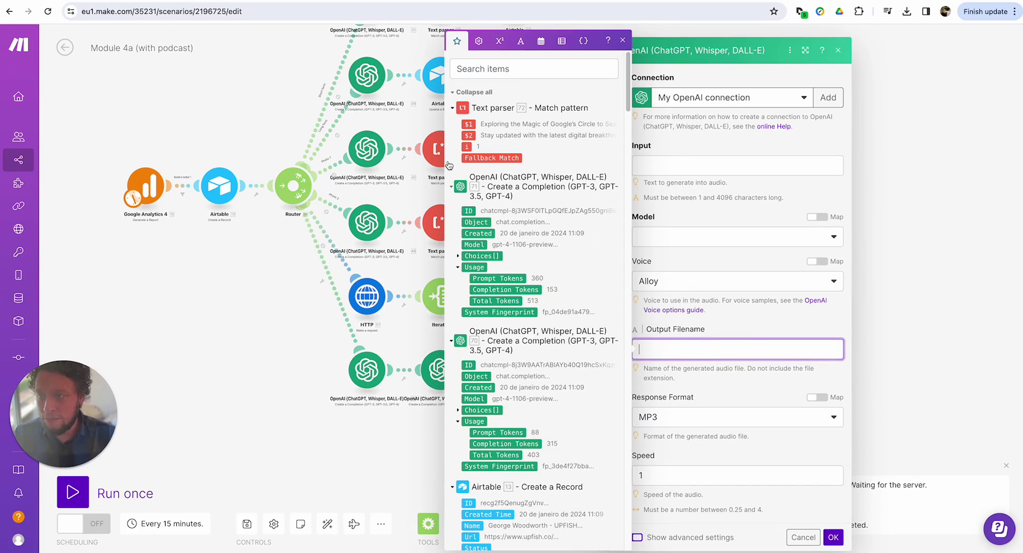
left_click(520, 41)
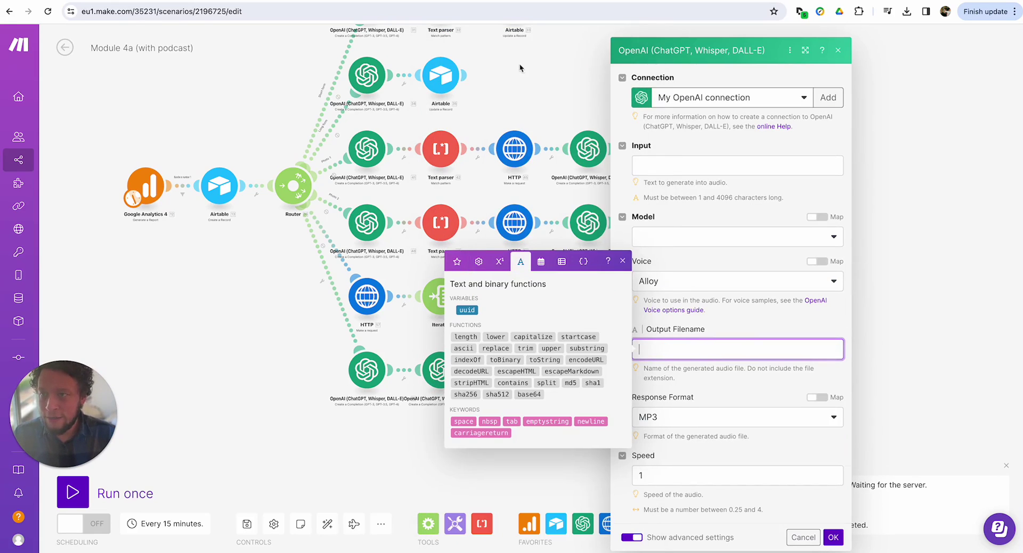
left_click(587, 360)
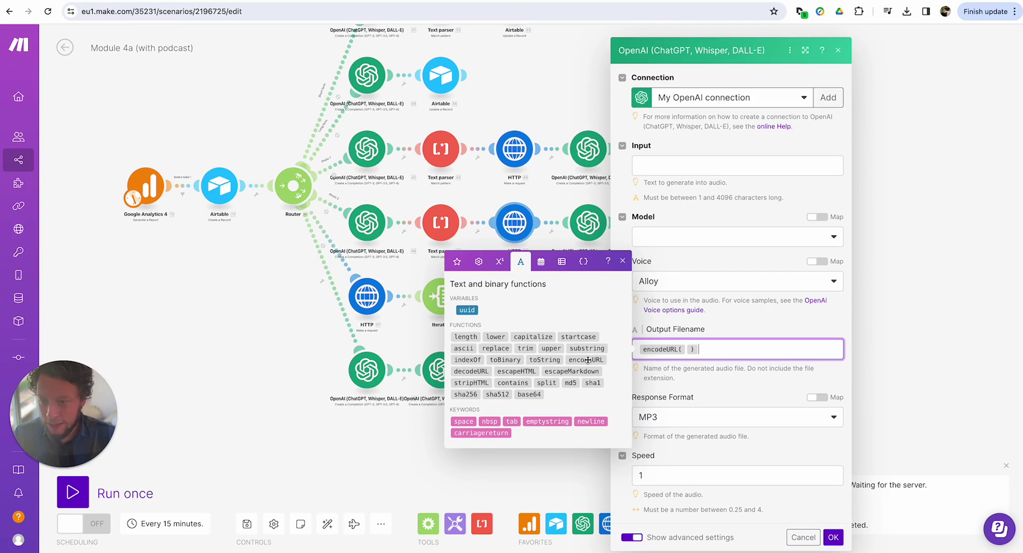
left_click(457, 261)
left_click(473, 124)
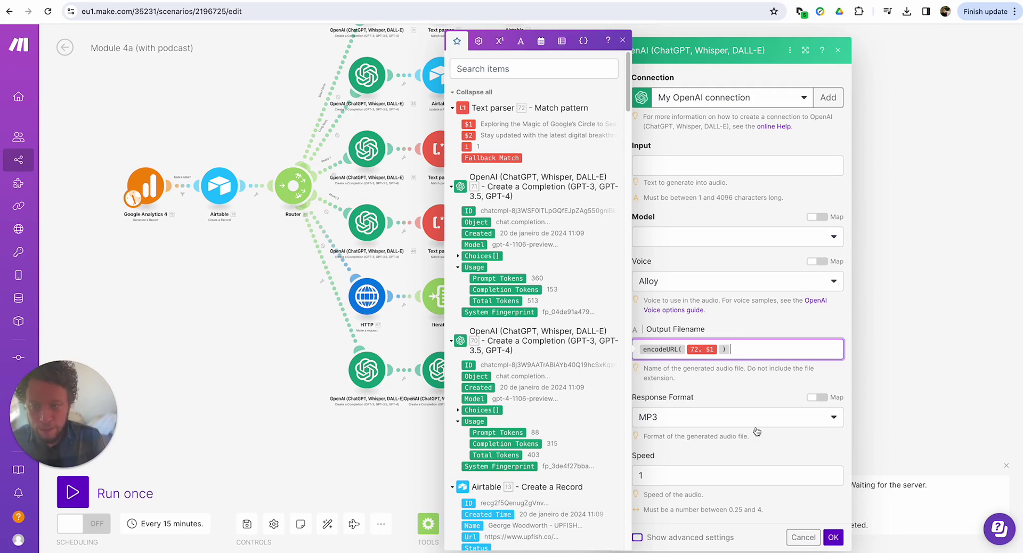
Step: Map Input to the podcast script module's Choices Message Content, choose model tts-1-hd-1106, and save the audio module
left_click(459, 411)
left_click(487, 467)
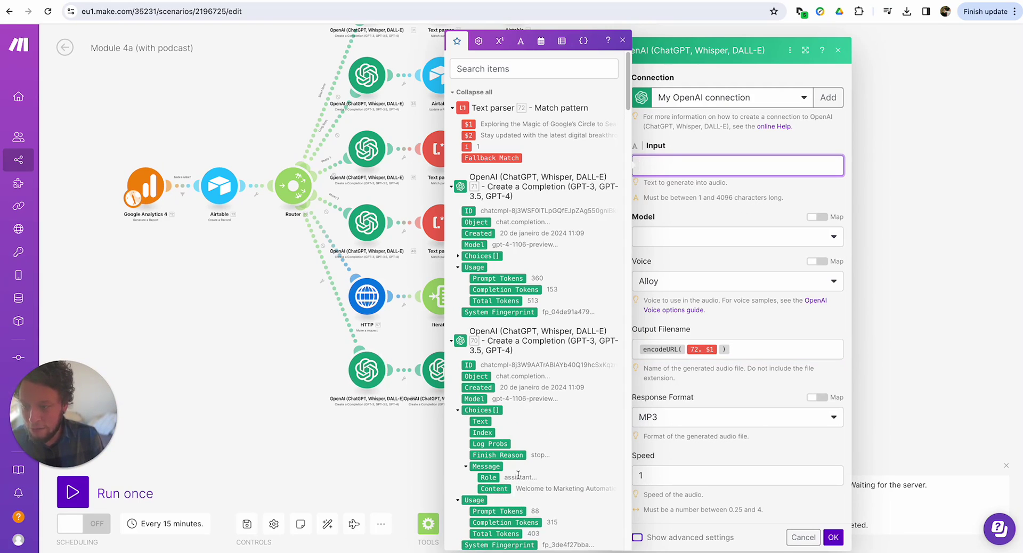
left_click(504, 489)
left_click(737, 237)
left_click(680, 323)
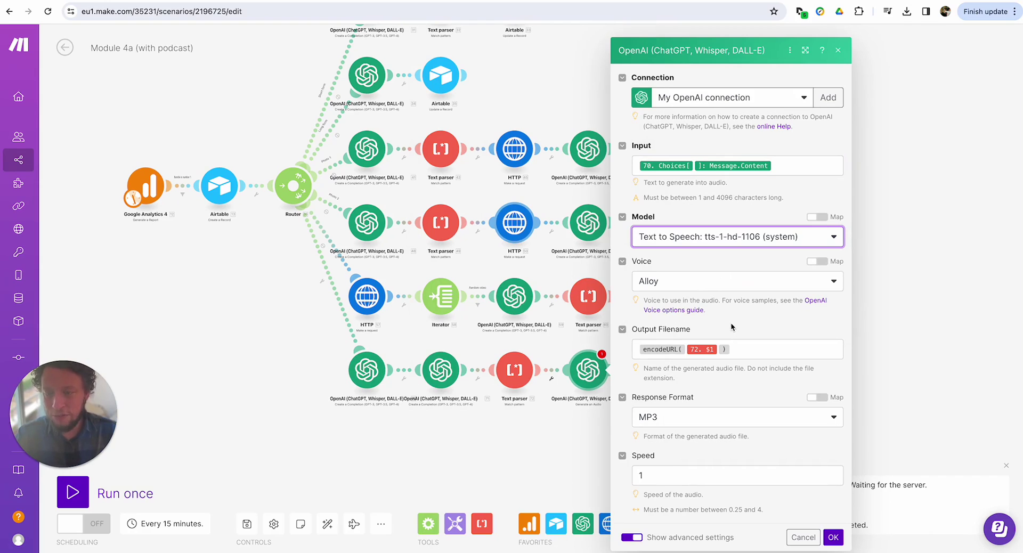
left_click(833, 537)
Step: Start a standalone run of the audio module and set the Text parser's $1 test value to "This is a test"
right_click(586, 370)
left_click(630, 393)
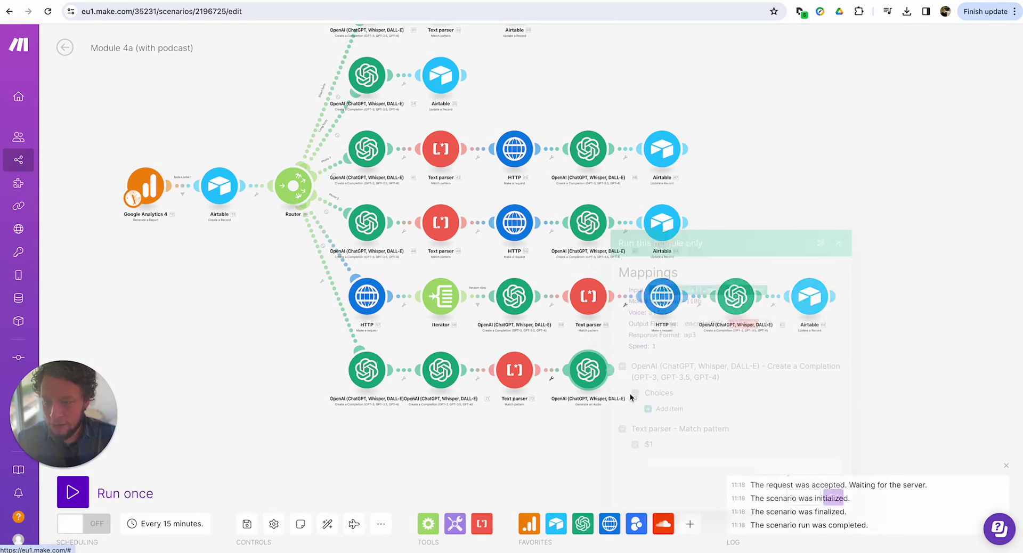
left_click(719, 461)
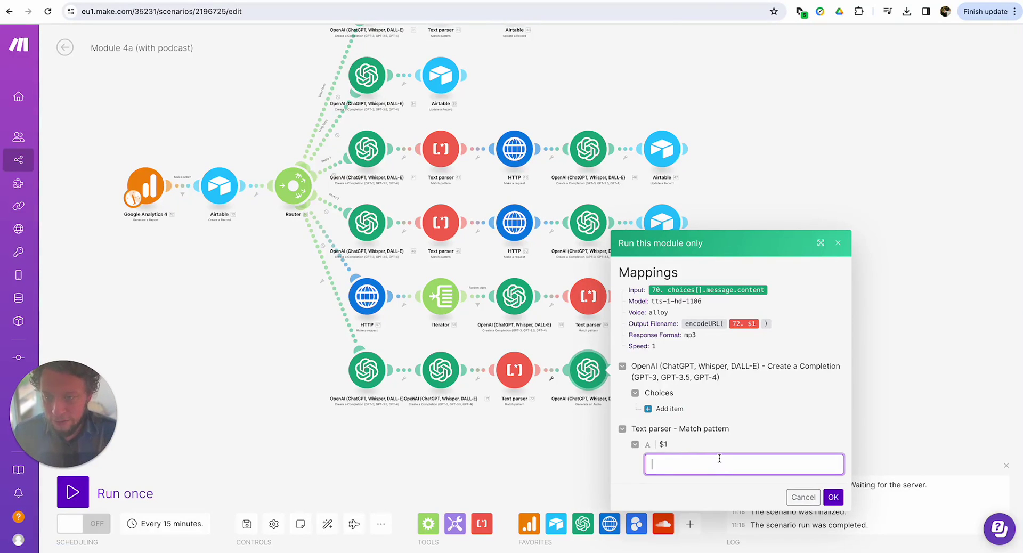
type("This is a test")
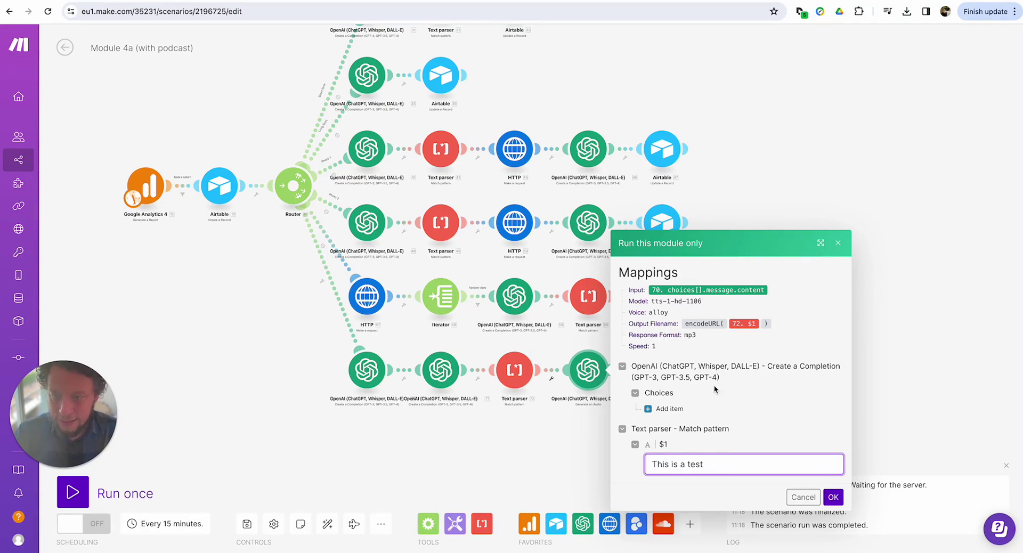
Step: Add a Choices item to the test data and begin its message Content with "Hey! This my attempt to write on an Estonian keyboard"
left_click(668, 408)
left_click(718, 482)
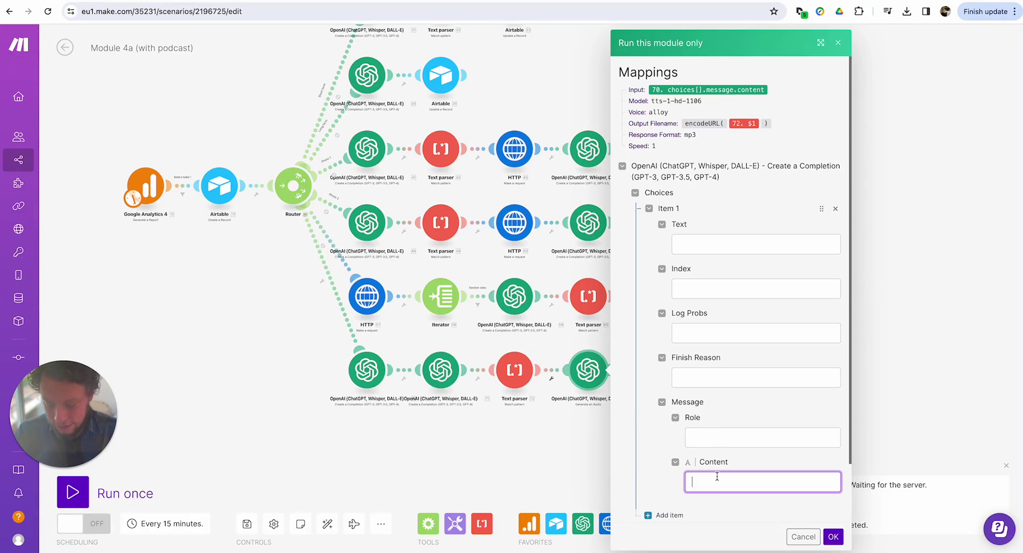
type("Hey! Thsi is")
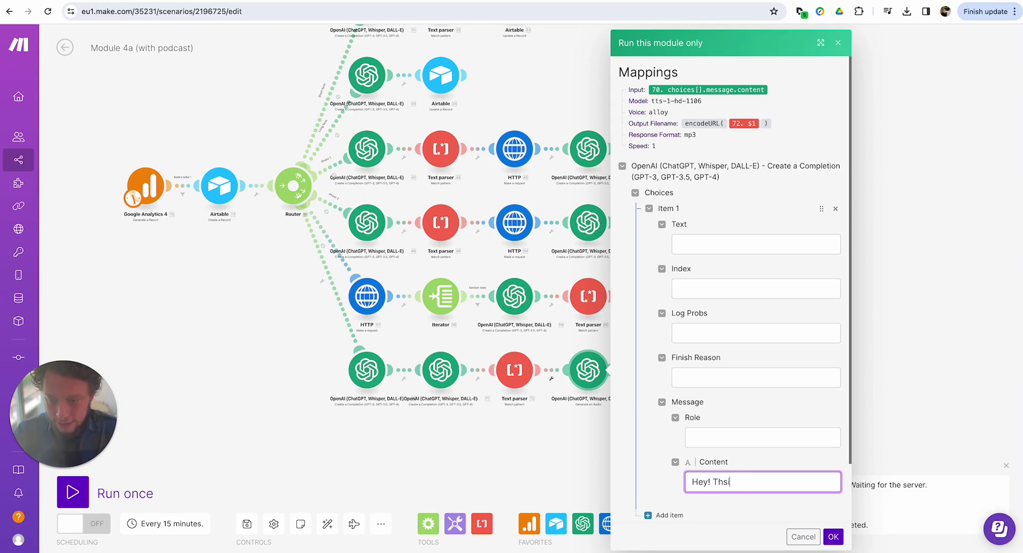
key("BackSpace")
key("BackSpace")
type("is m")
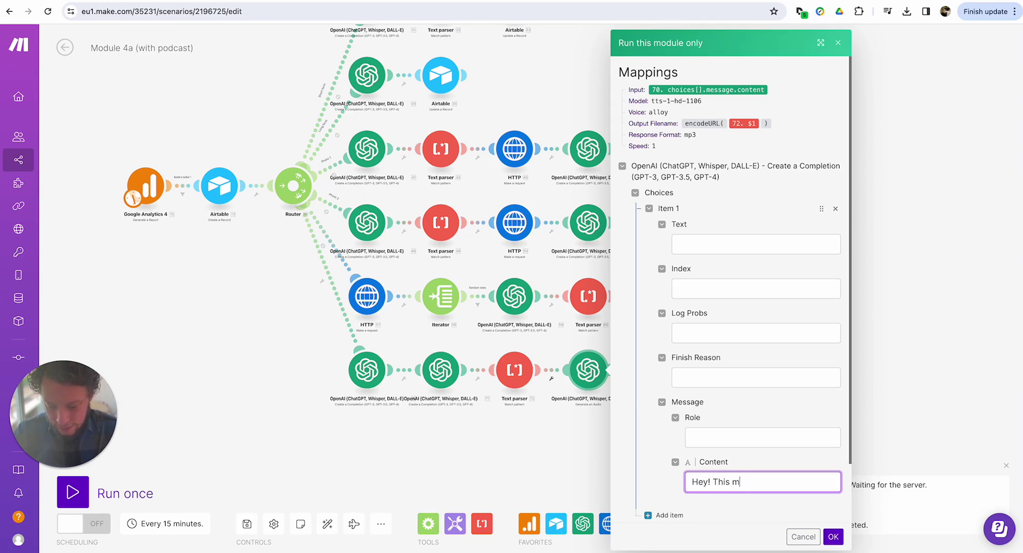
type("y attempt to ")
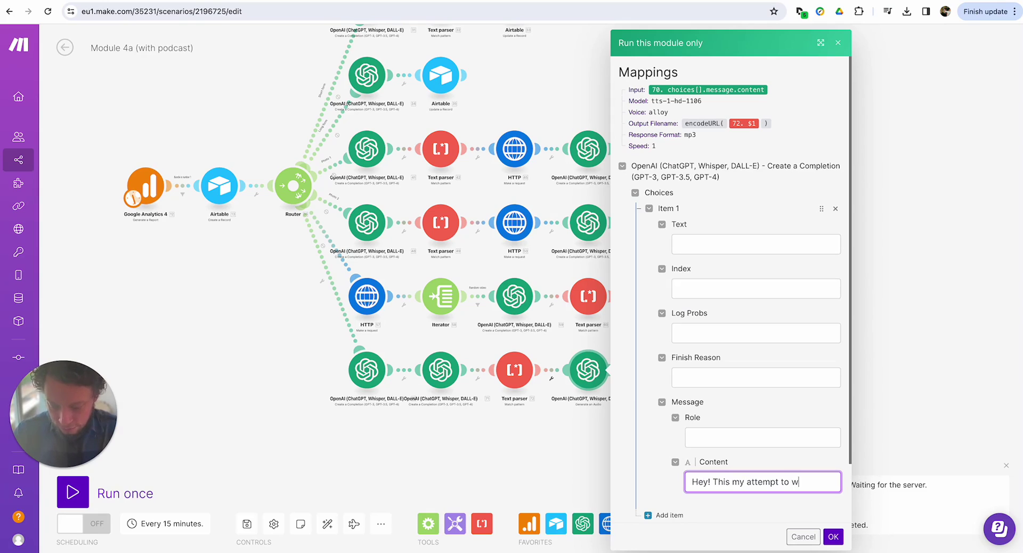
type("write on an")
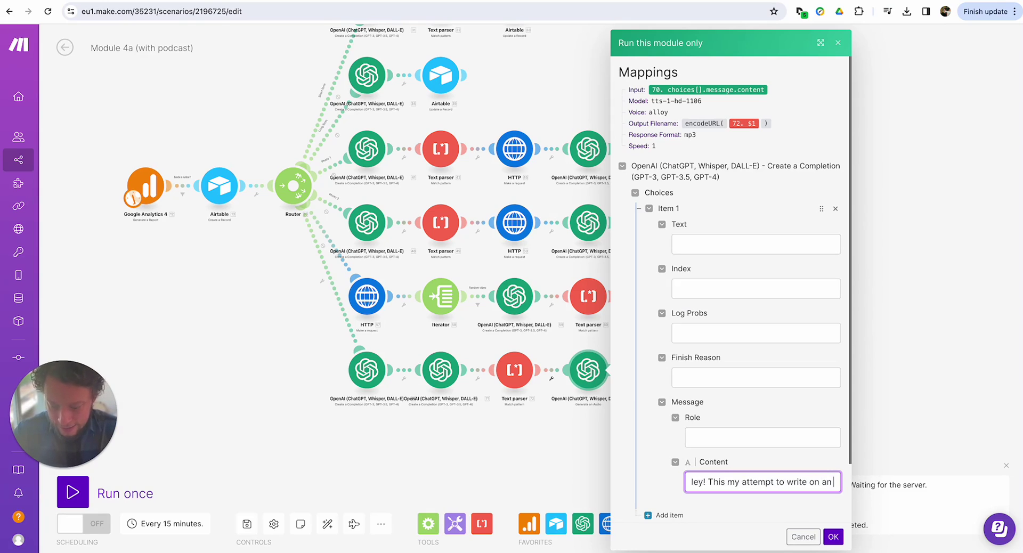
type(" Estonian keyboar")
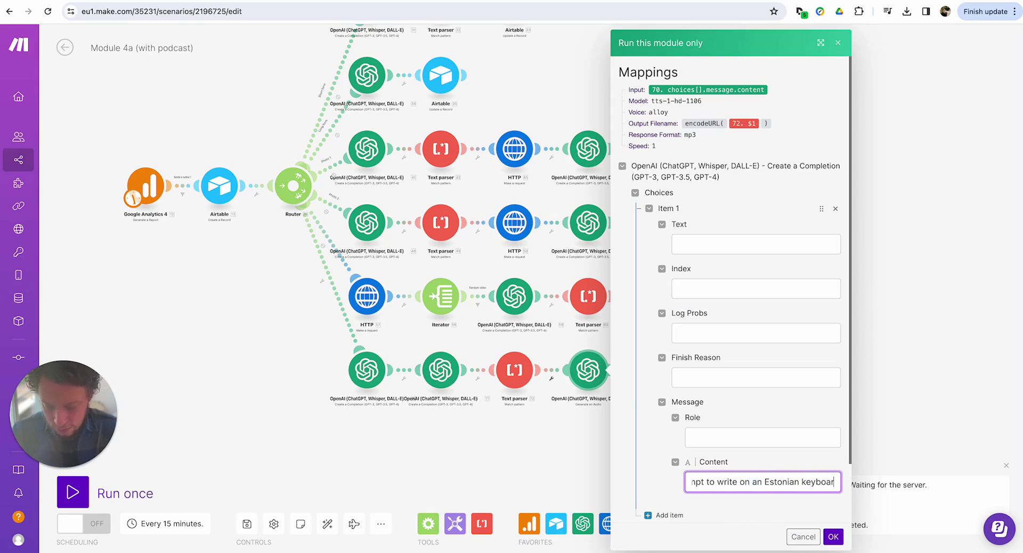
Step: Finish Content with "as quickly as possible even though nothing is where I want it to be. I am embarrasing myself infront of my audience!" and run it
type("d as quickly as poss")
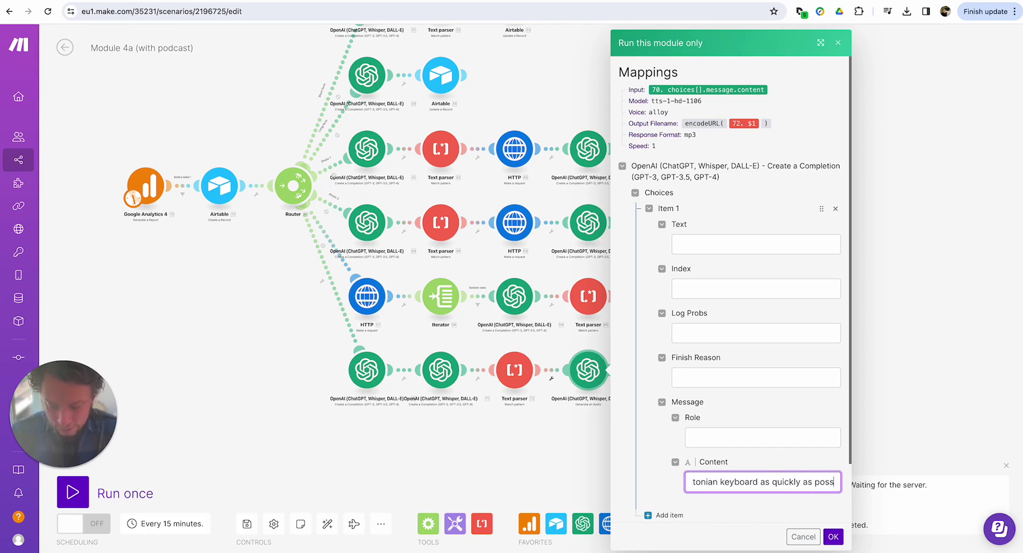
type("ible even though nothing is where I")
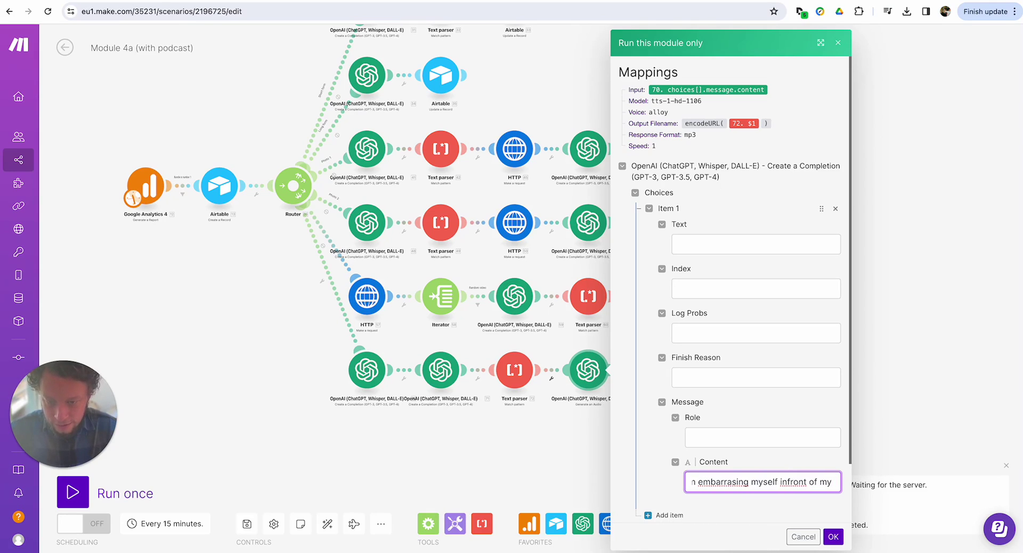
type("audience!")
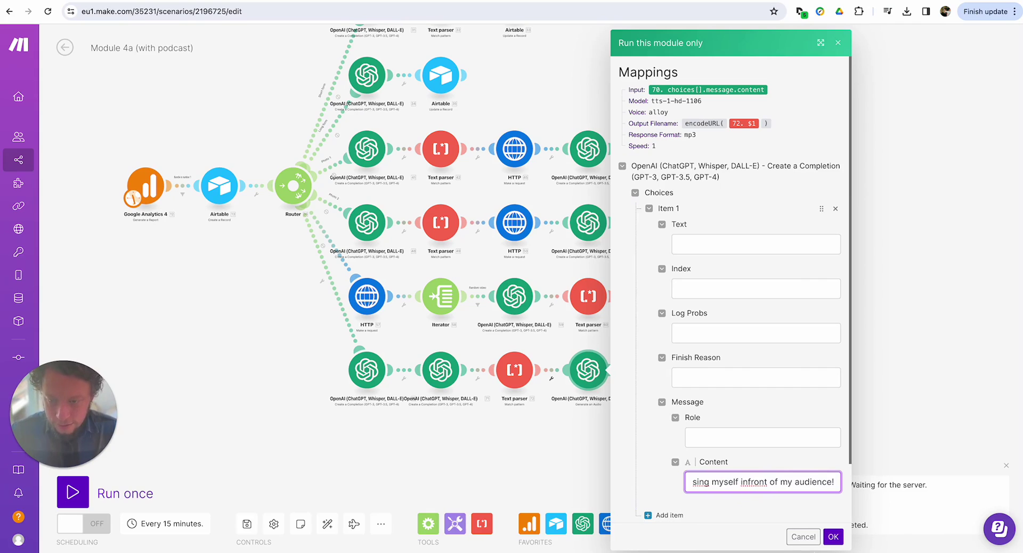
left_click(833, 537)
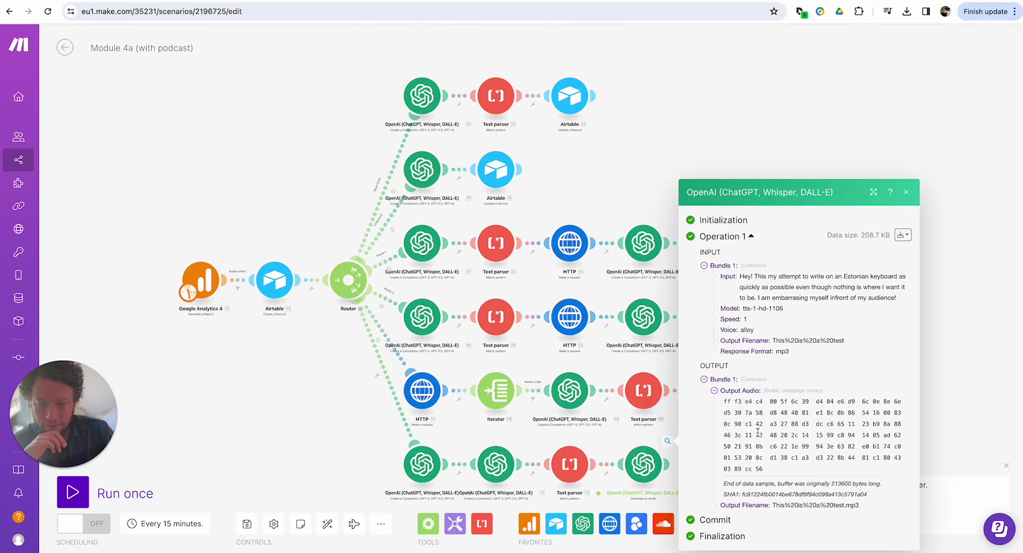
Step: Inspect the URL-encoded Output Filename in the audio run's output and input bundles, and close the run results
left_click_drag(775, 504, 813, 507)
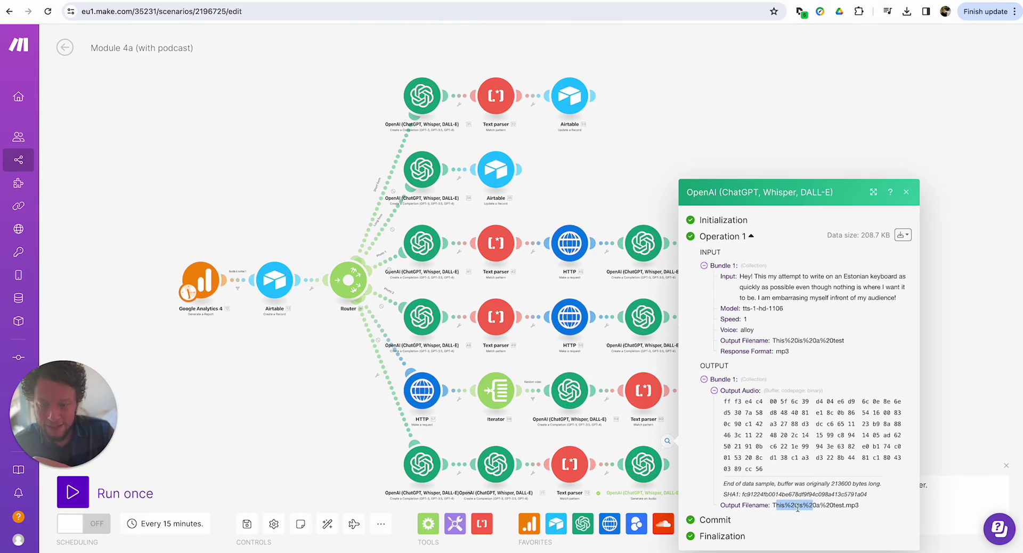
left_click(822, 505)
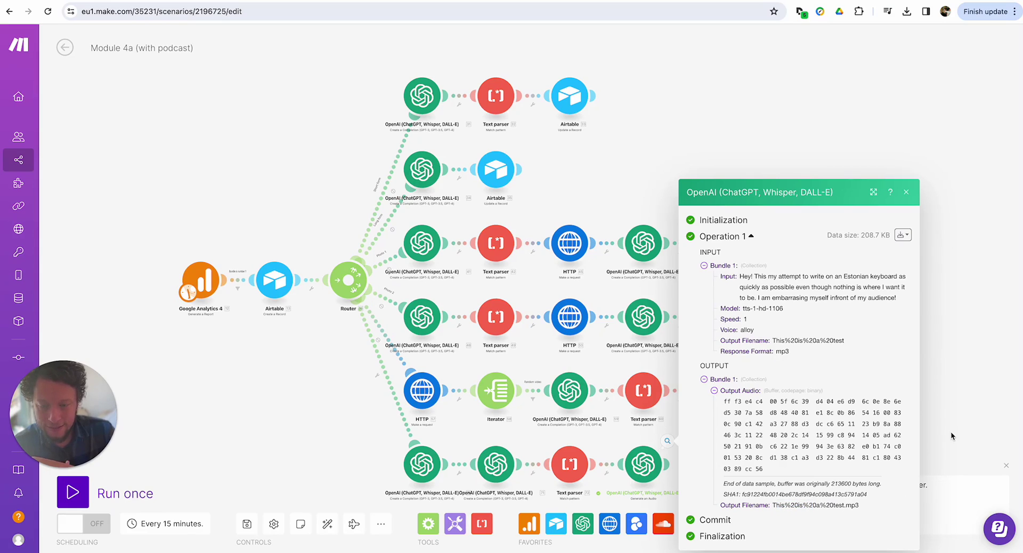
left_click_drag(773, 505, 858, 505)
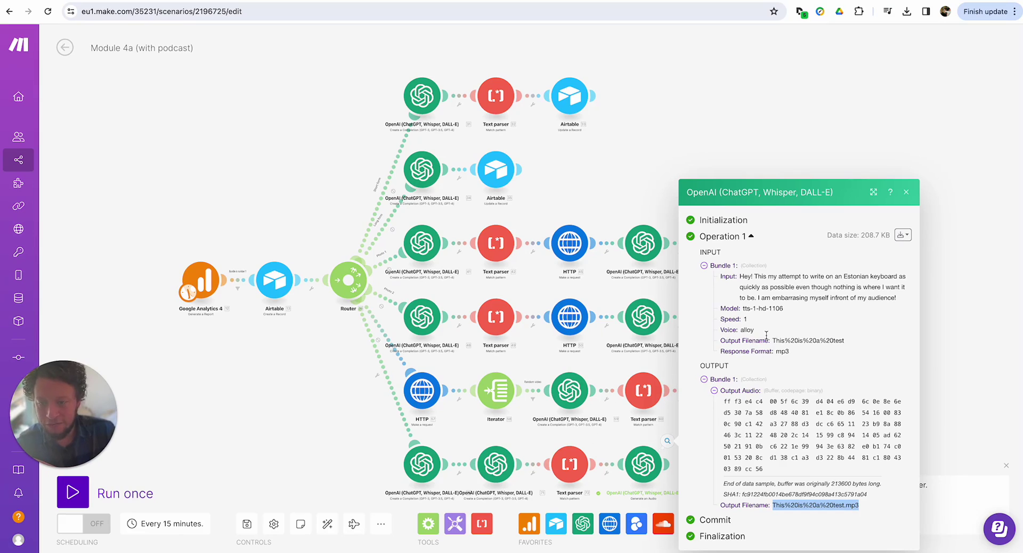
left_click(787, 342)
mouse_move(786, 342)
left_mouse_down()
mouse_move(811, 342)
mouse_move(790, 342)
left_mouse_up()
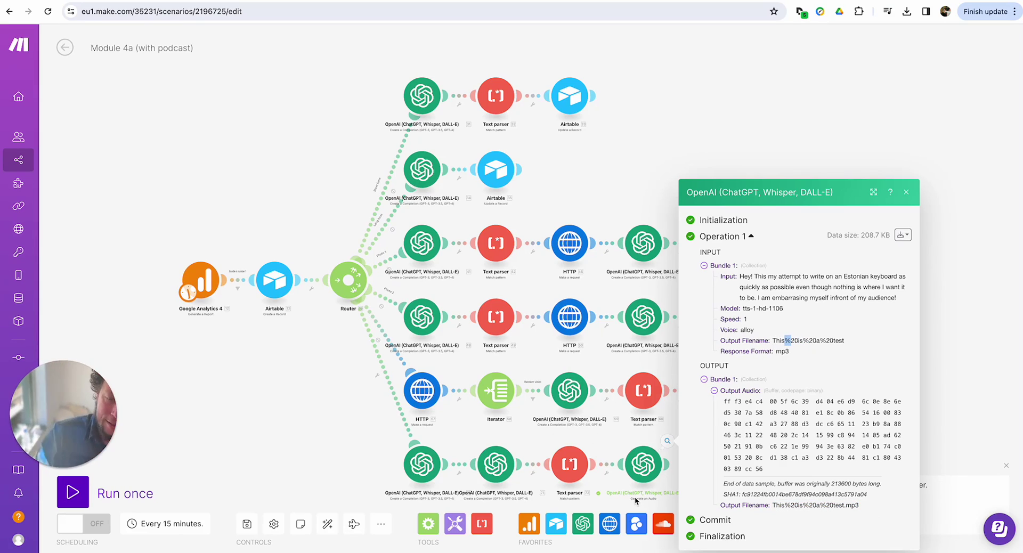
left_click(669, 459)
Step: Add SoundCloud's Upload a New Track module after the Generate an Audio module
mouse_move(671, 472)
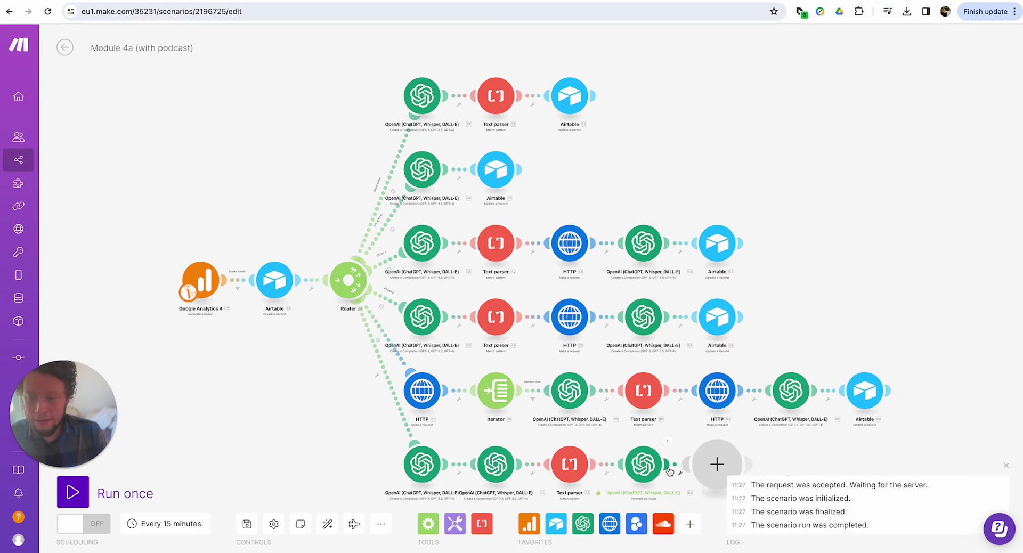
left_click(711, 465)
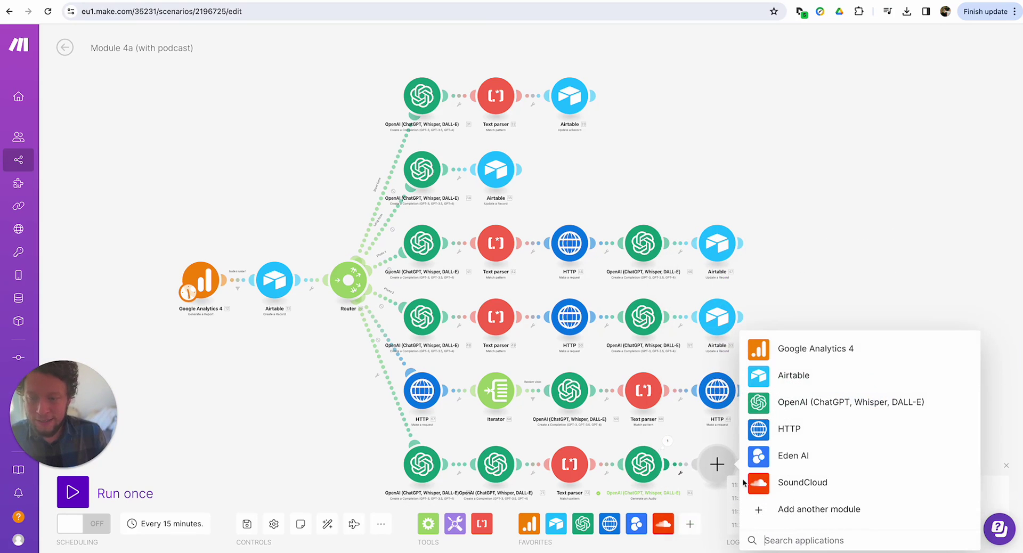
left_click(791, 482)
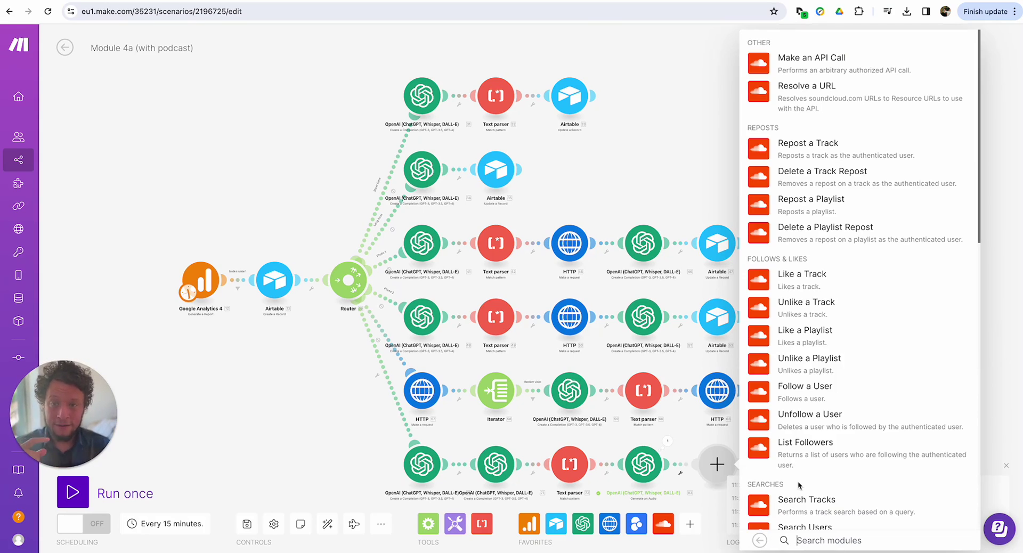
scroll(867, 283, "down", 13)
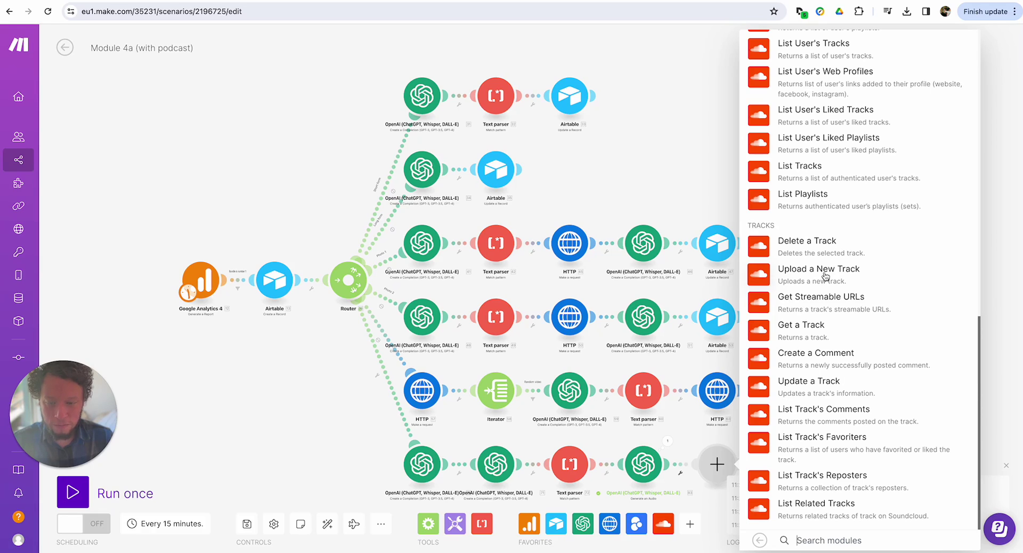
left_click(826, 276)
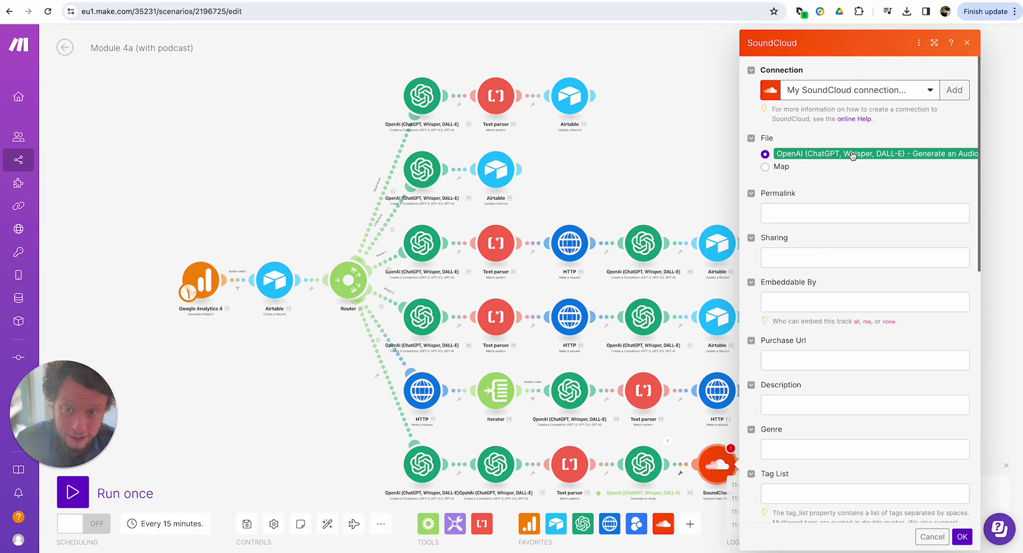
Step: Map the SoundCloud track's Description to the Text parser's $2
left_click(810, 405)
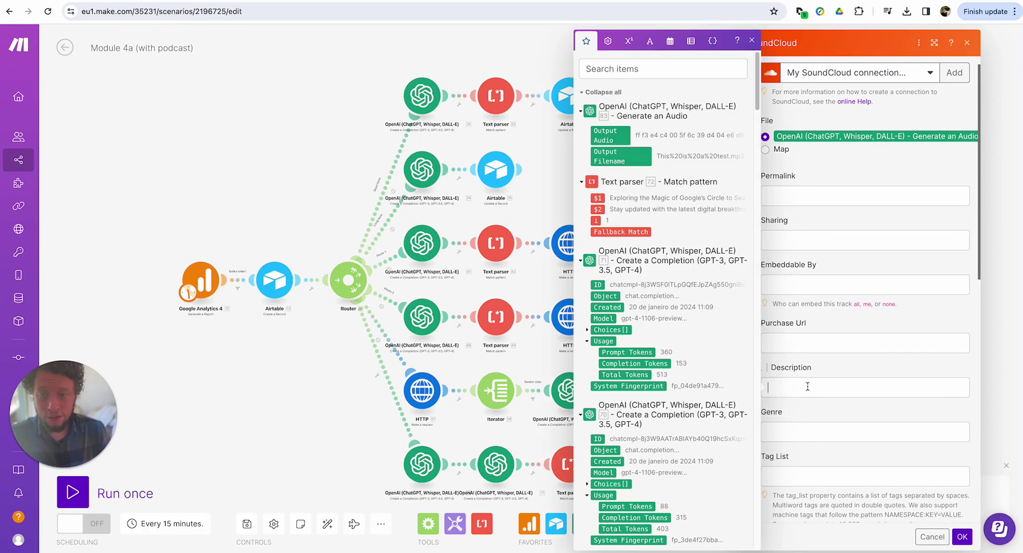
left_click(599, 210)
left_click(864, 363)
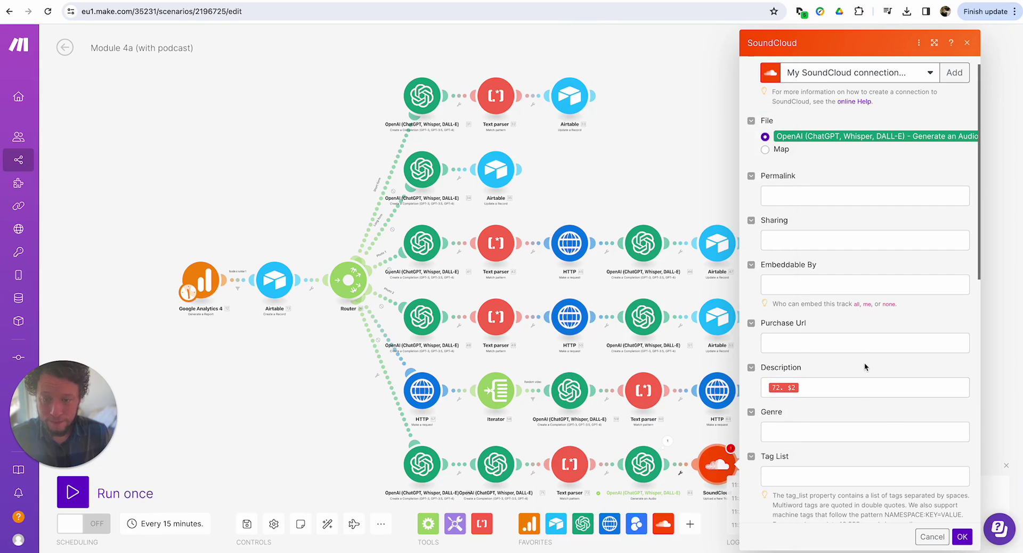
Step: Make the SoundCloud track streamable and downloadable, and choose the no-rights-reserved license
scroll(865, 362, "down", 2)
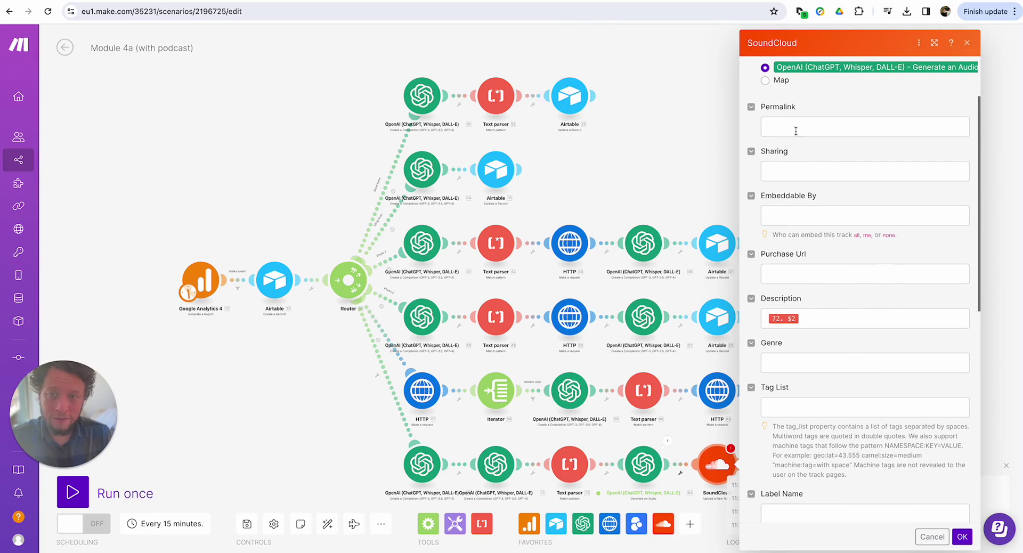
scroll(818, 275, "down", 6)
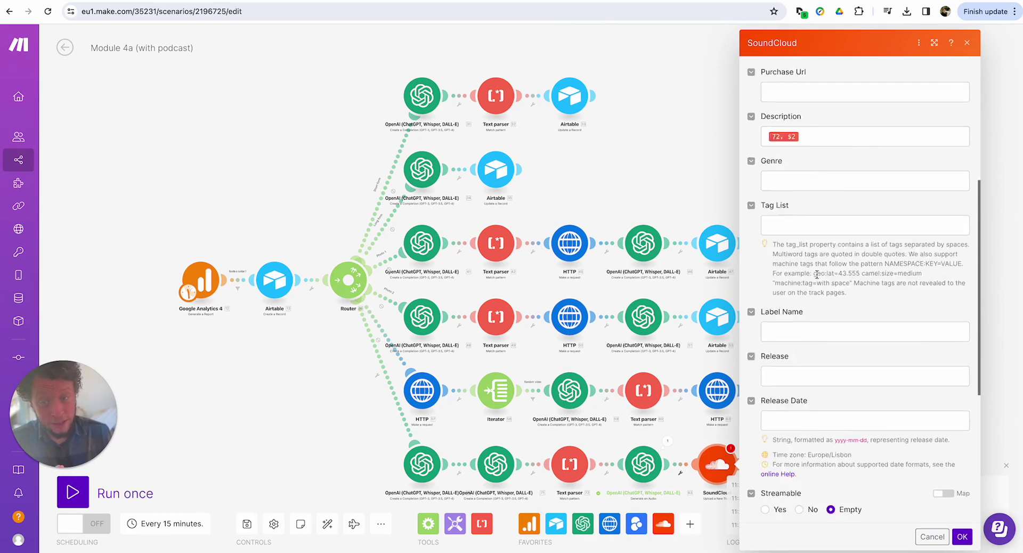
scroll(815, 274, "down", 4)
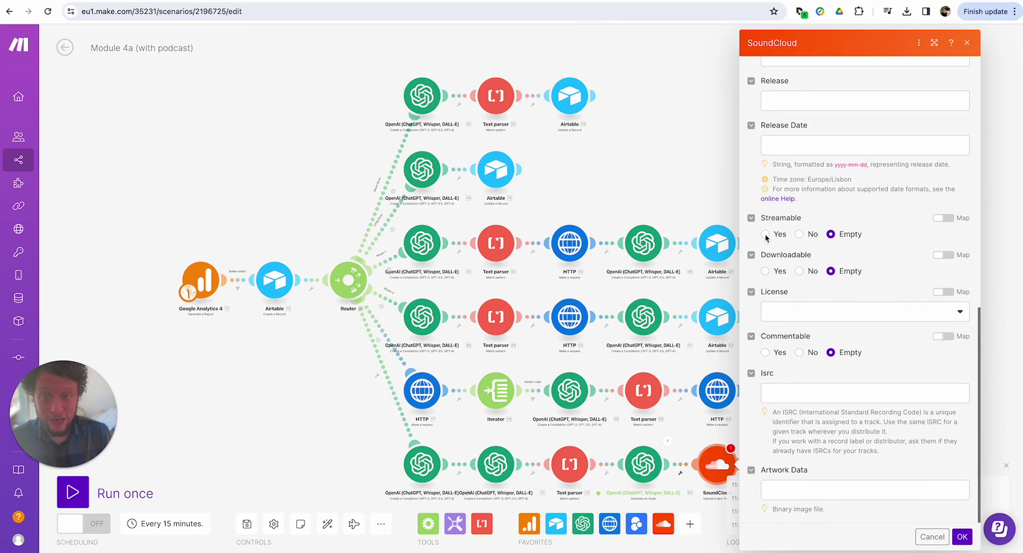
left_click(765, 233)
left_click(765, 272)
left_click(818, 313)
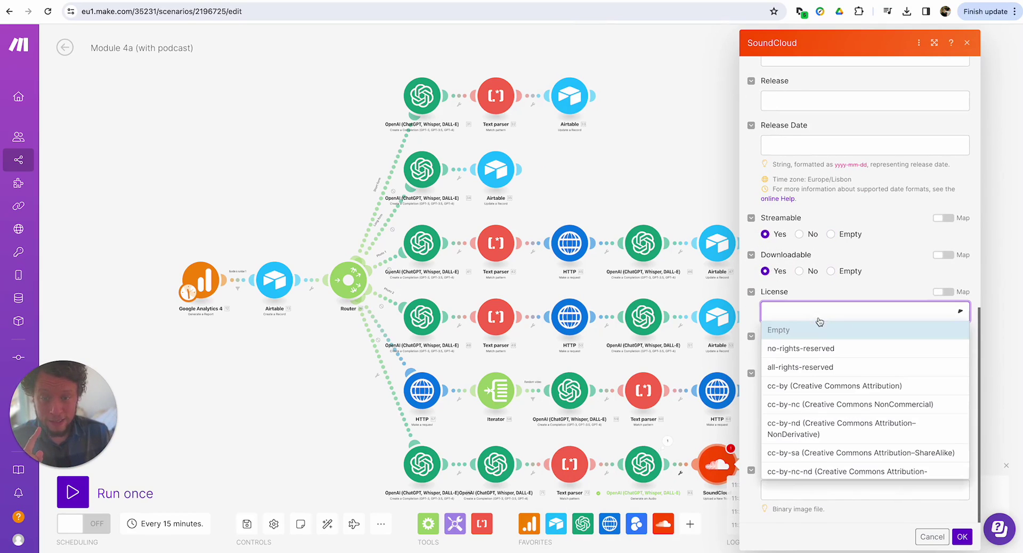
left_click(813, 348)
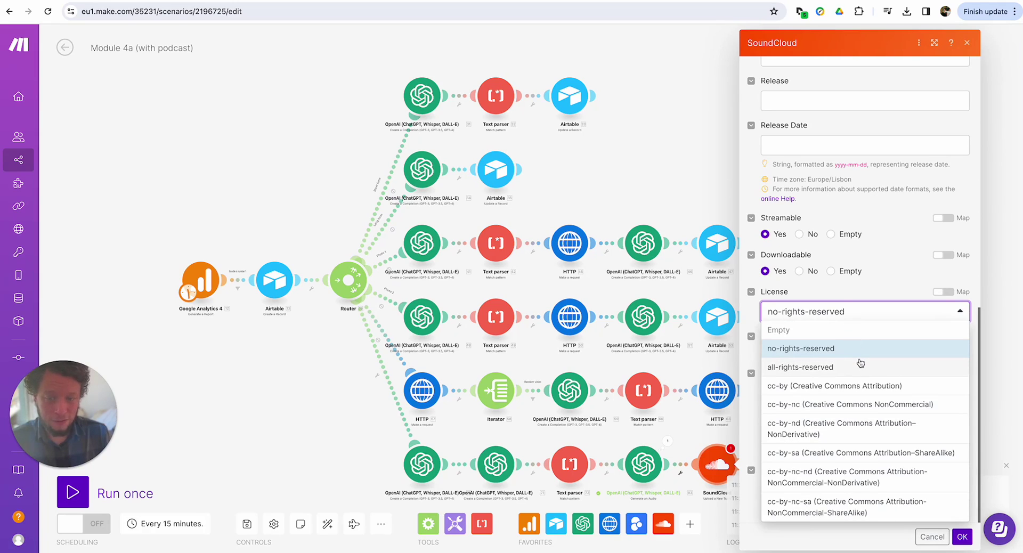
left_click(864, 310)
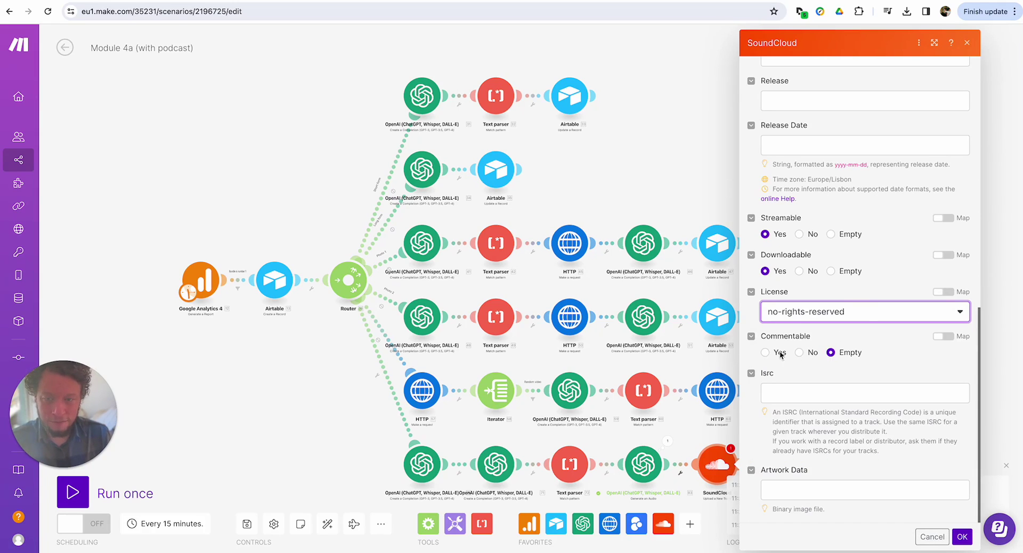
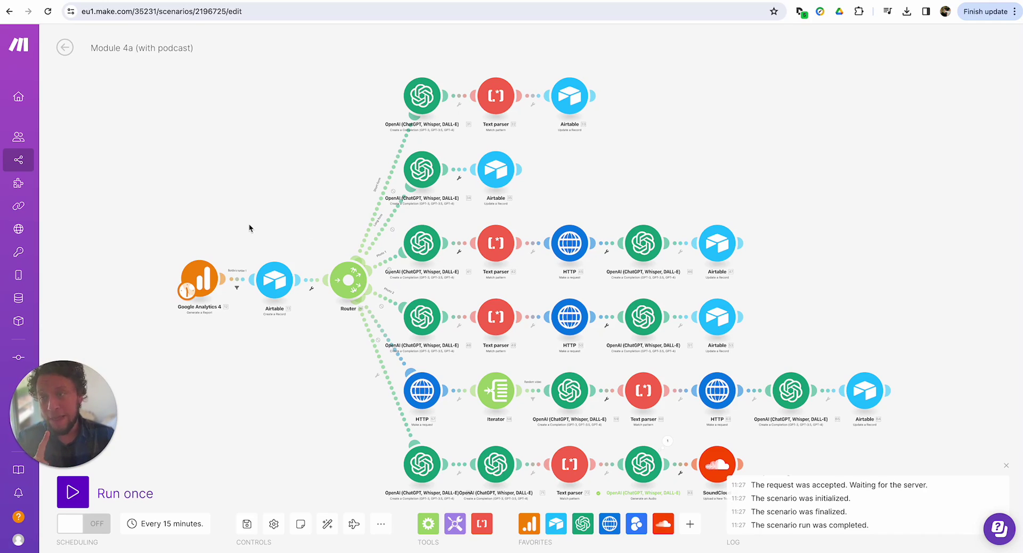
Step: Review the Google Analytics 4 module's date range, selected dimensions and Page location filter
left_click(218, 272)
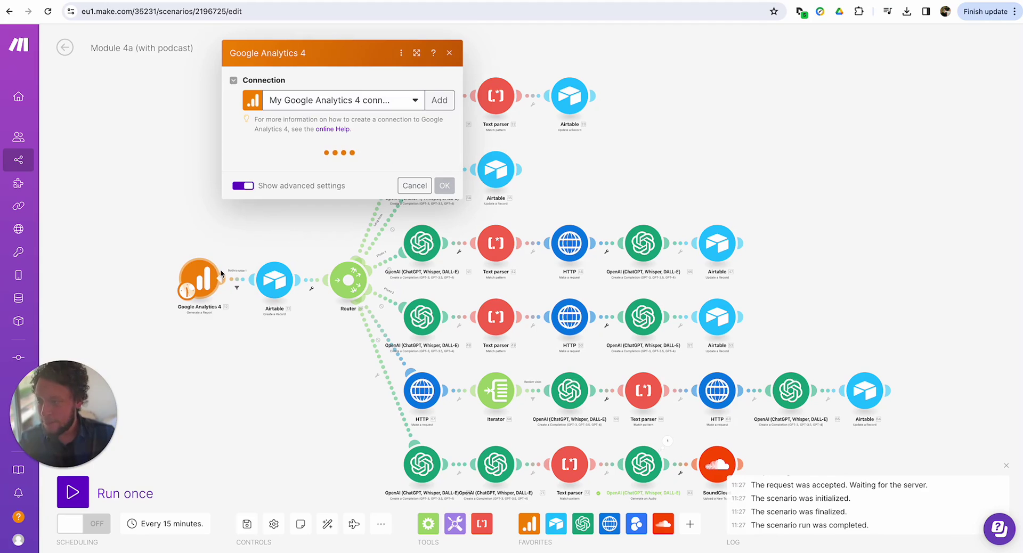
scroll(331, 366, "down", 1)
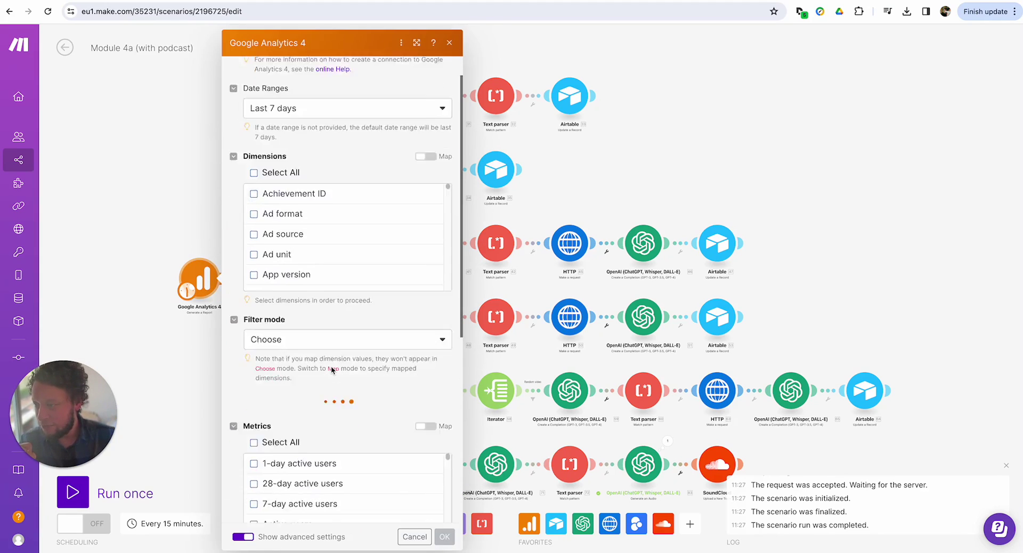
scroll(331, 365, "down", 3)
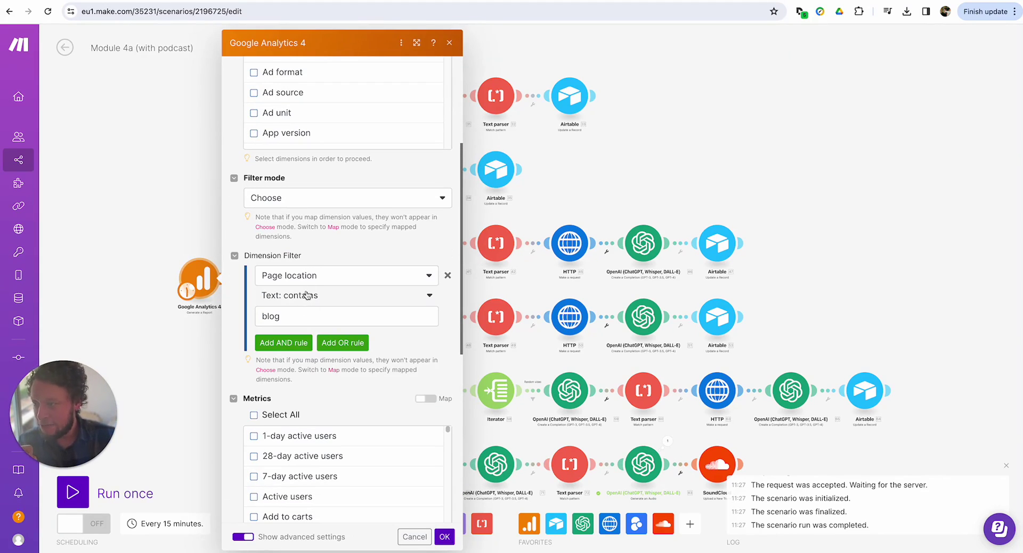
scroll(305, 210, "up", 2)
scroll(302, 181, "down", 3)
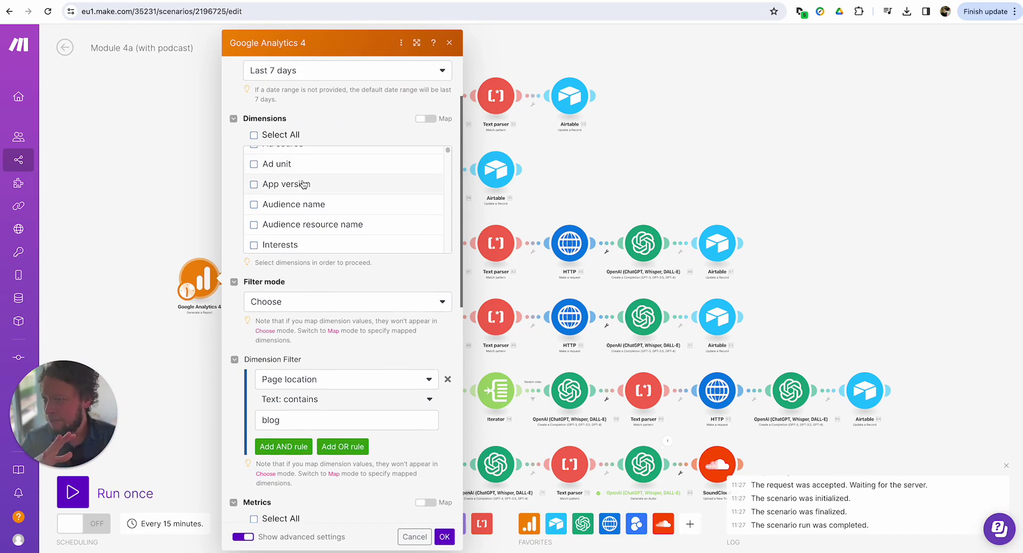
scroll(303, 184, "down", 10)
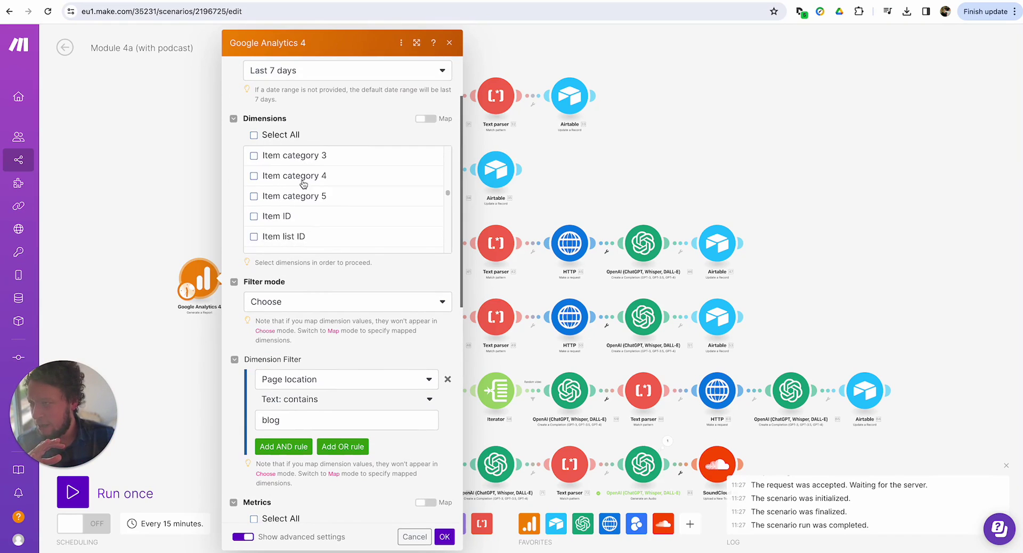
scroll(303, 184, "down", 10)
scroll(302, 185, "up", 2)
scroll(302, 186, "down", 2)
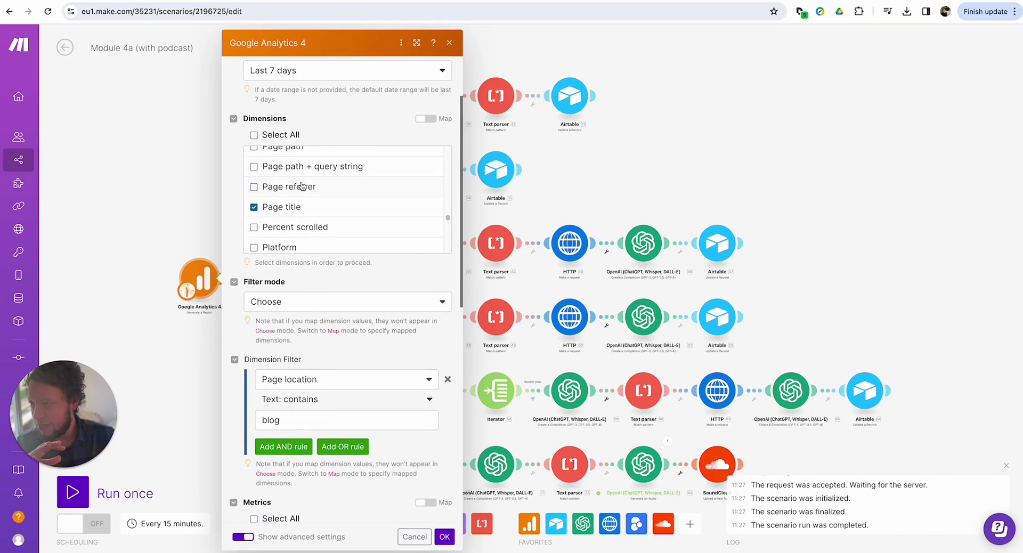
scroll(302, 186, "up", 2)
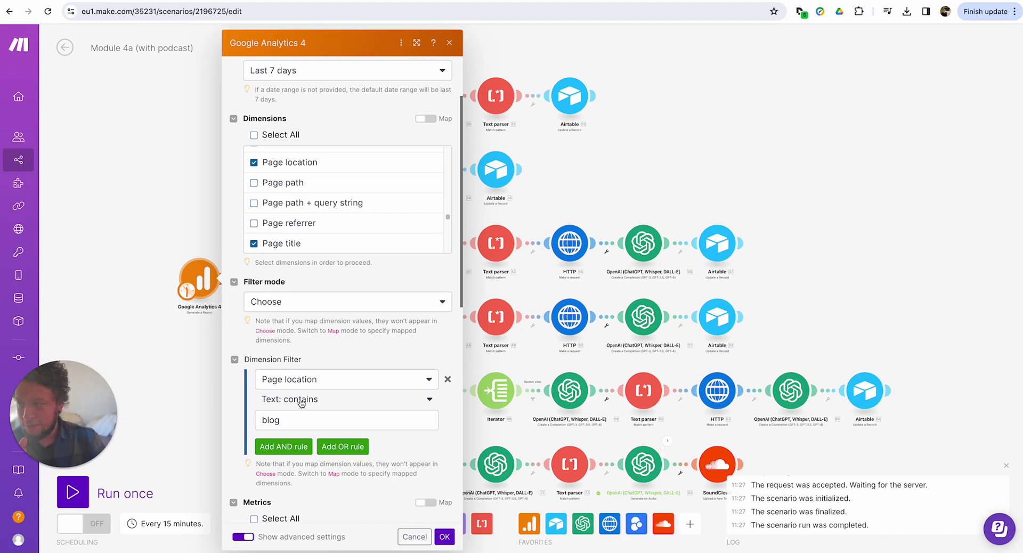
Step: Review which metrics are selected in the Google Analytics 4 module
scroll(301, 373, "down", 5)
scroll(320, 323, "down", 15)
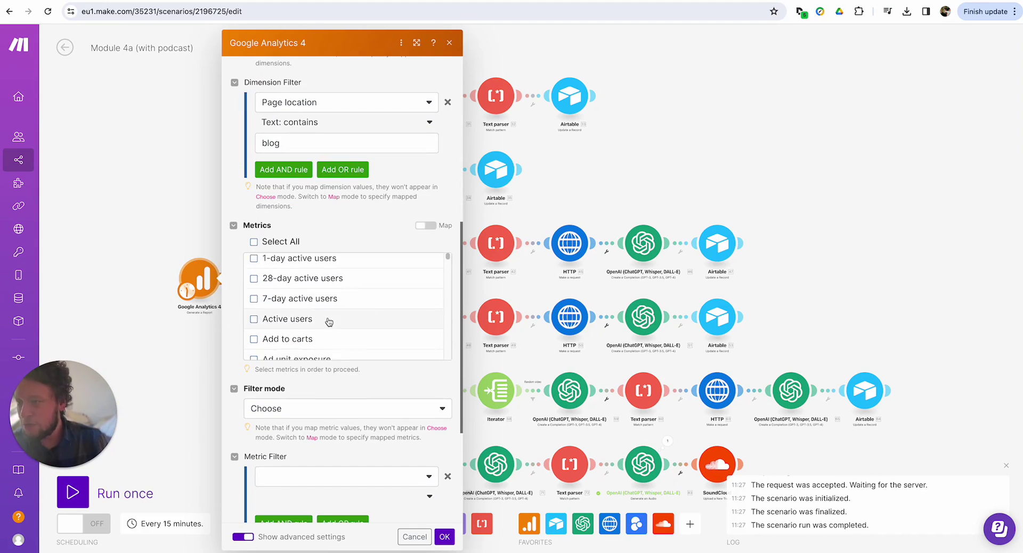
scroll(329, 321, "down", 3)
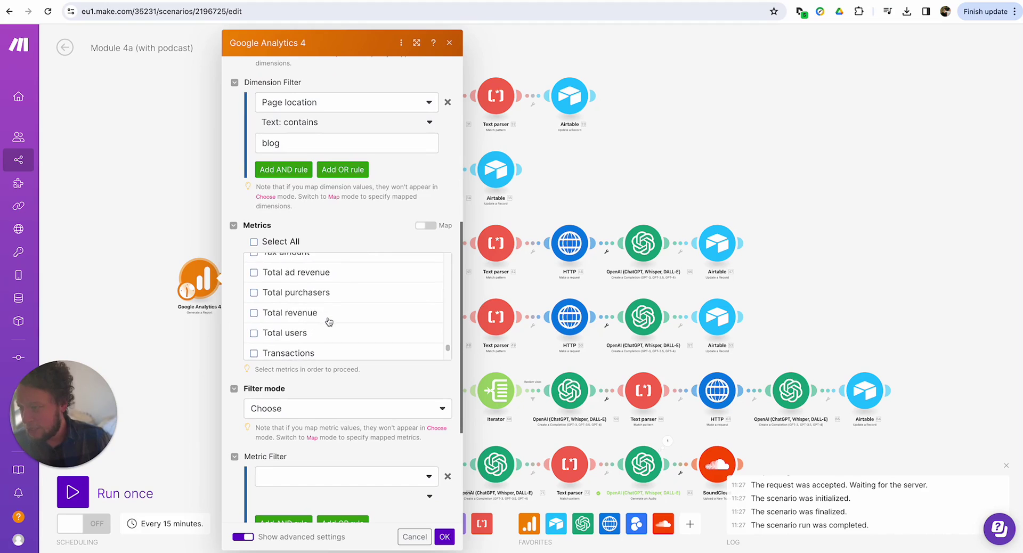
scroll(329, 321, "up", 3)
scroll(329, 321, "down", 2)
scroll(329, 320, "up", 1)
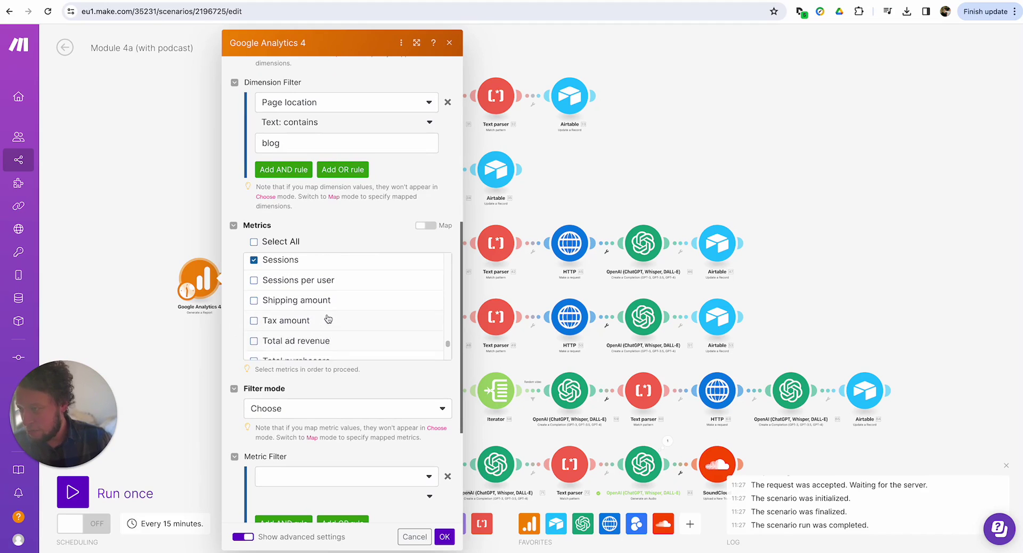
scroll(345, 323, "up", 1)
scroll(346, 323, "up", 10)
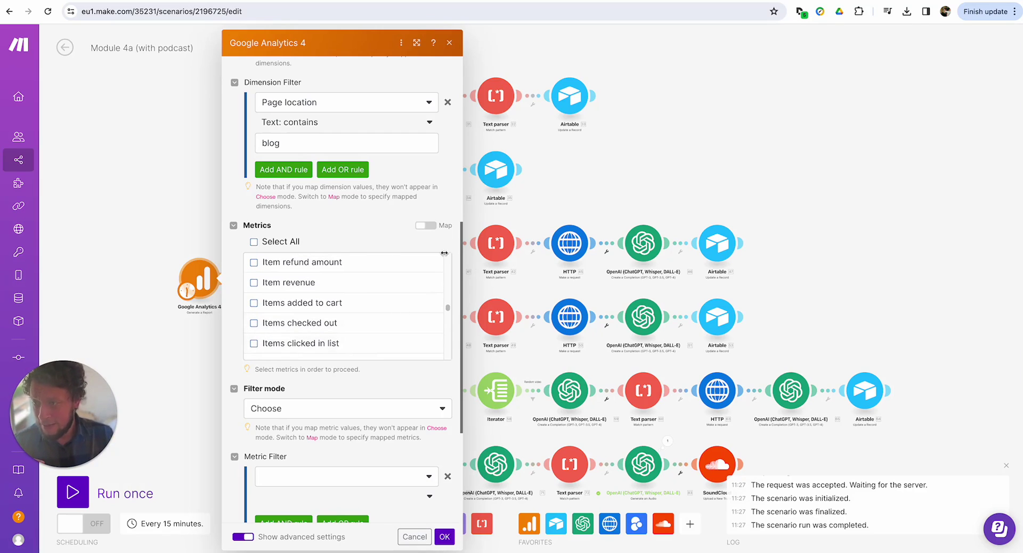
Step: Remove the Page location contains "blog" dimension filter from the Google Analytics 4 module and save its settings
scroll(367, 250, "up", 1)
scroll(367, 247, "up", 3)
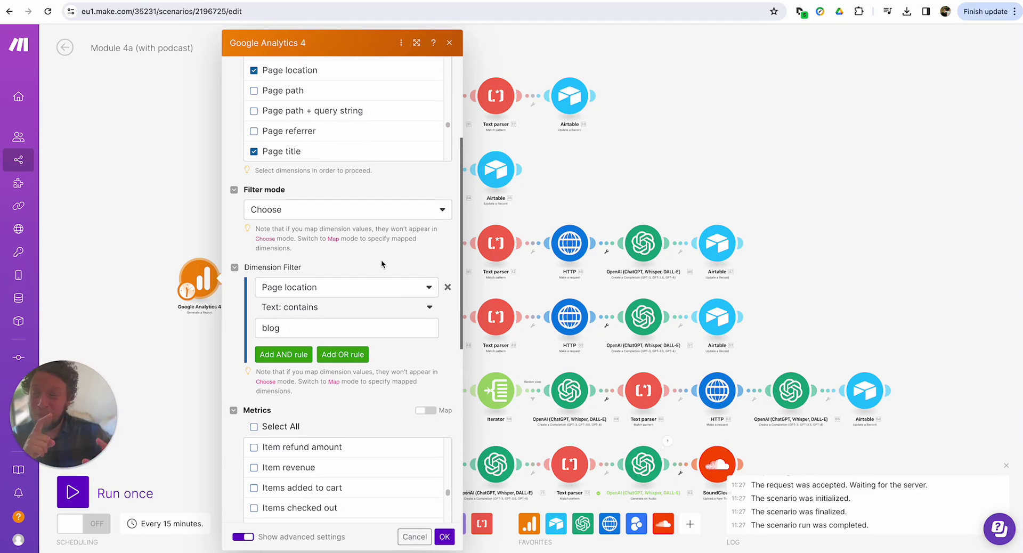
left_click(447, 286)
left_click(444, 537)
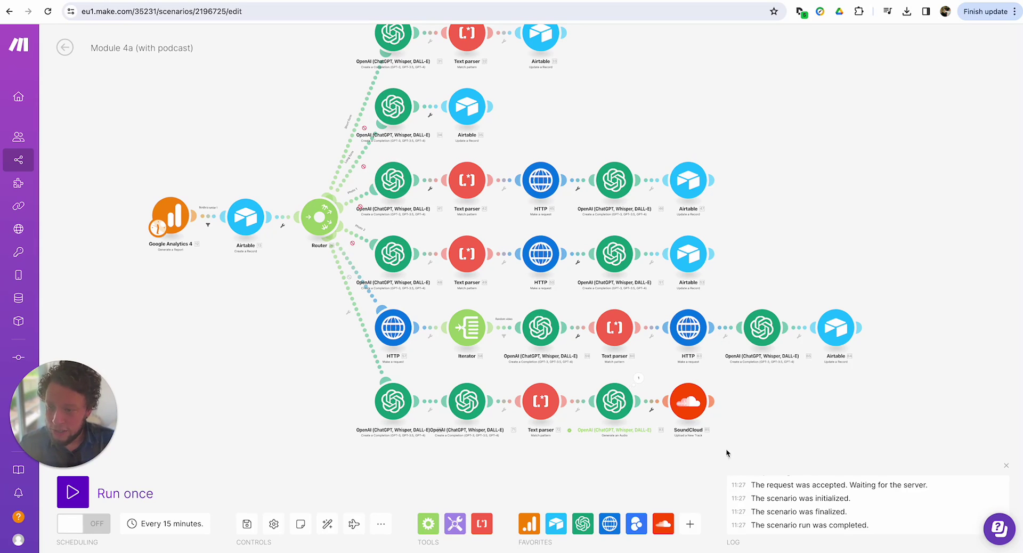
Step: Run the scenario once and inspect the Page location in the Google Analytics 4 module's output
left_click(83, 496)
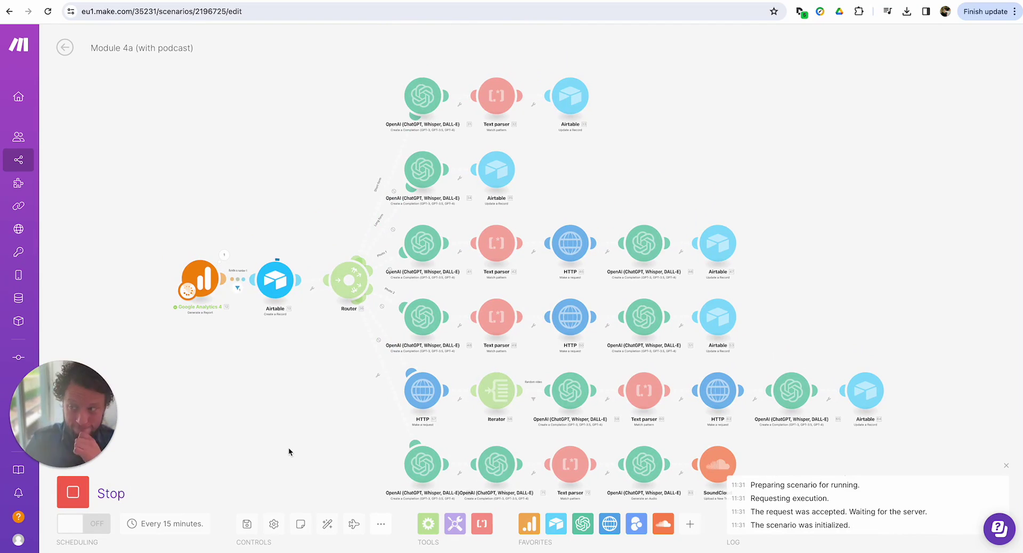
left_click(224, 256)
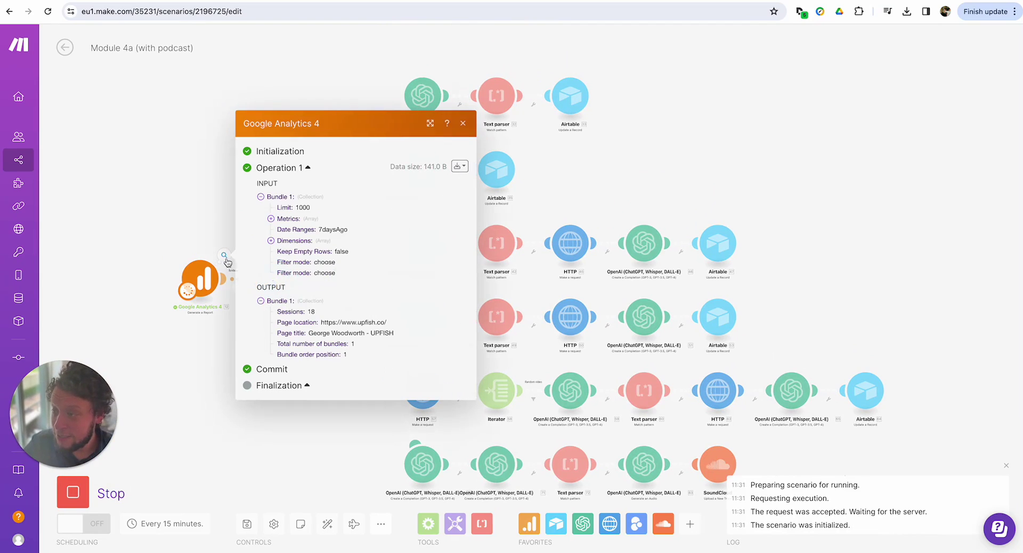
left_click_drag(325, 323, 386, 323)
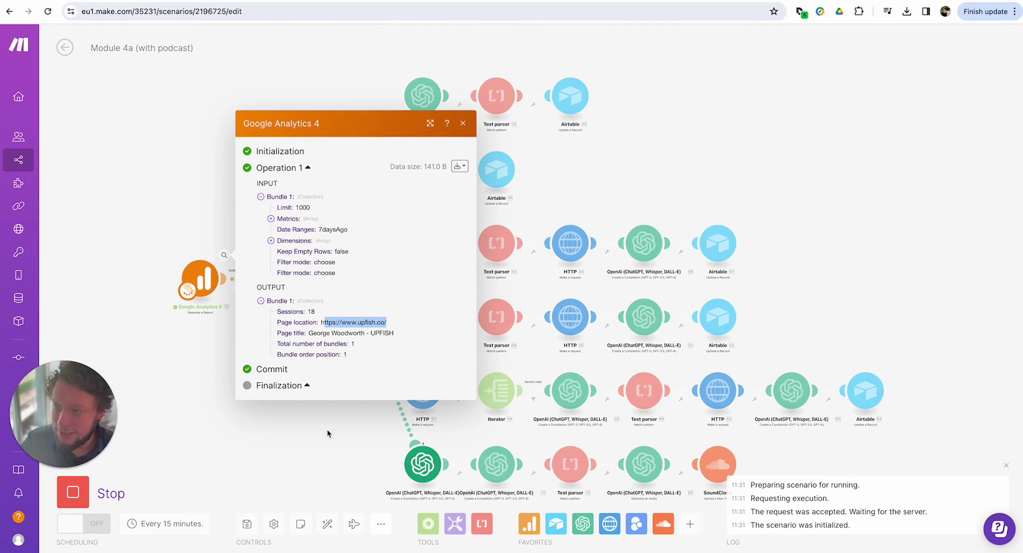
left_click(325, 435)
Step: Read the podcast script in the message content output by the podcast branch's first OpenAI module, and close the results
left_click_drag(326, 441, 302, 365)
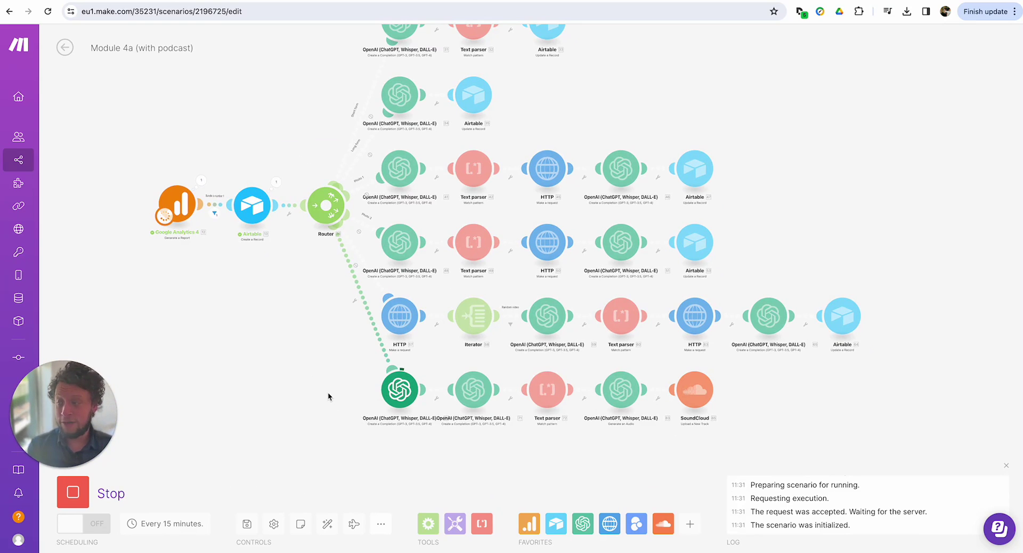
left_click(424, 366)
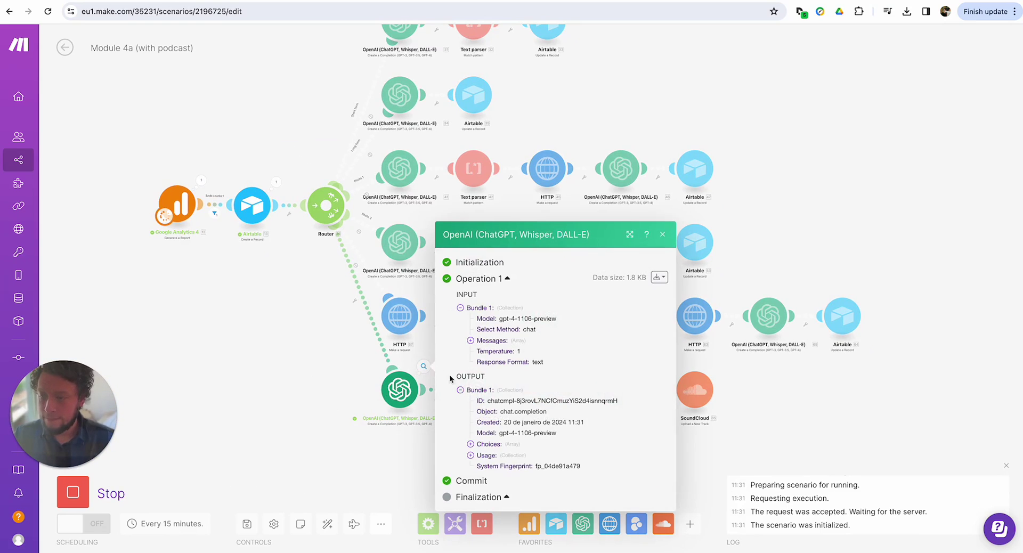
left_click(498, 450)
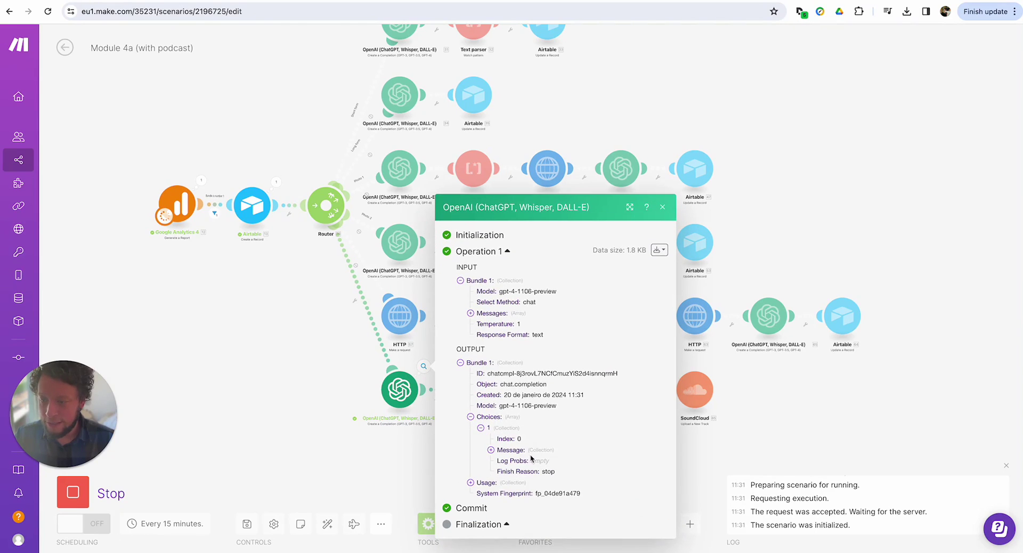
left_click(510, 438)
left_click(543, 461)
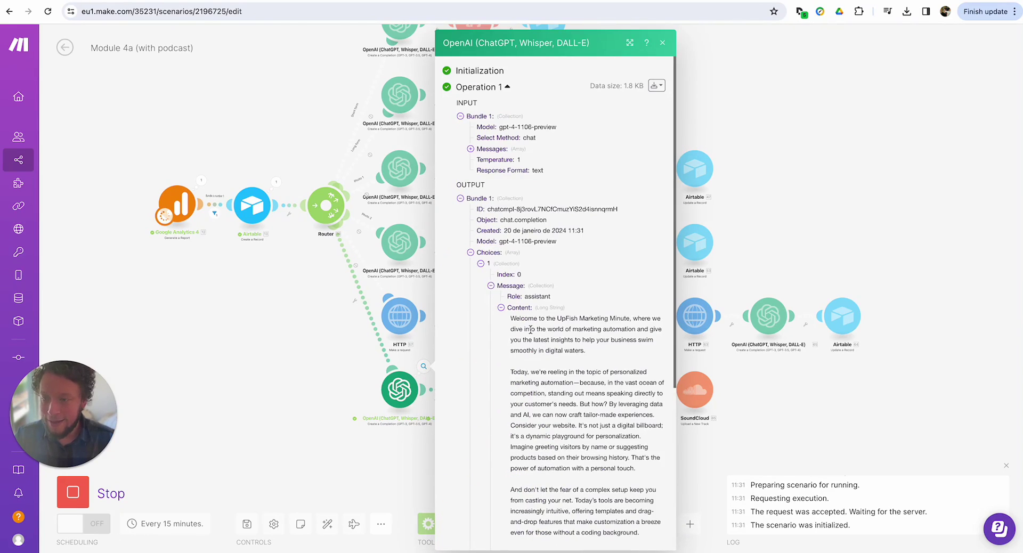
scroll(573, 221, "down", 3)
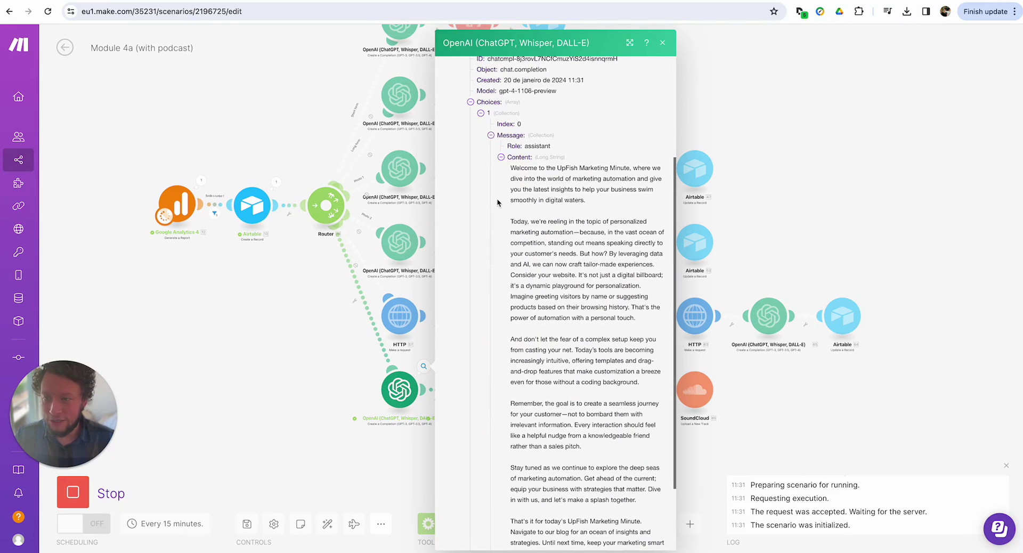
left_click(274, 376)
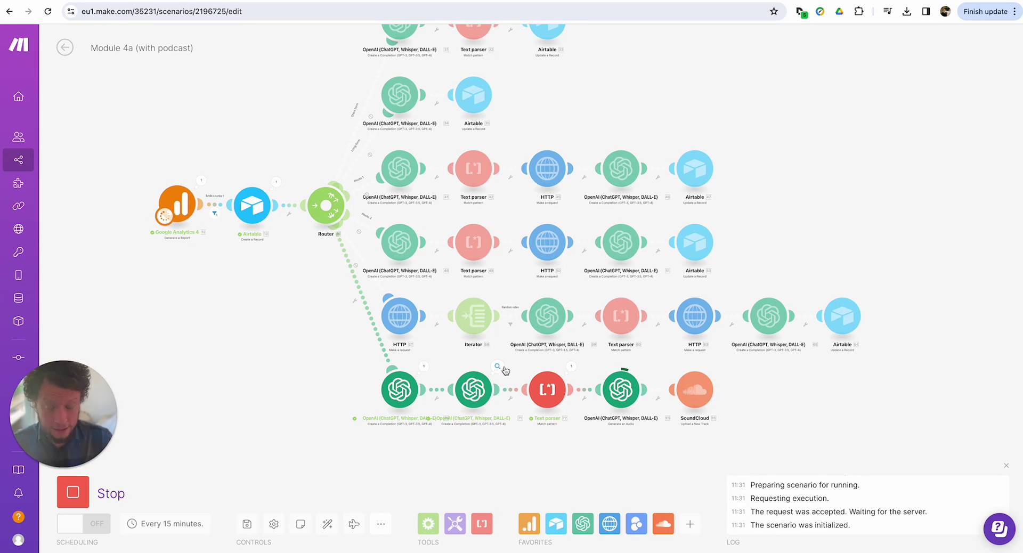
Step: Read the podcast title and description in the message content of the branch's second OpenAI completion, and close the results
left_click(499, 366)
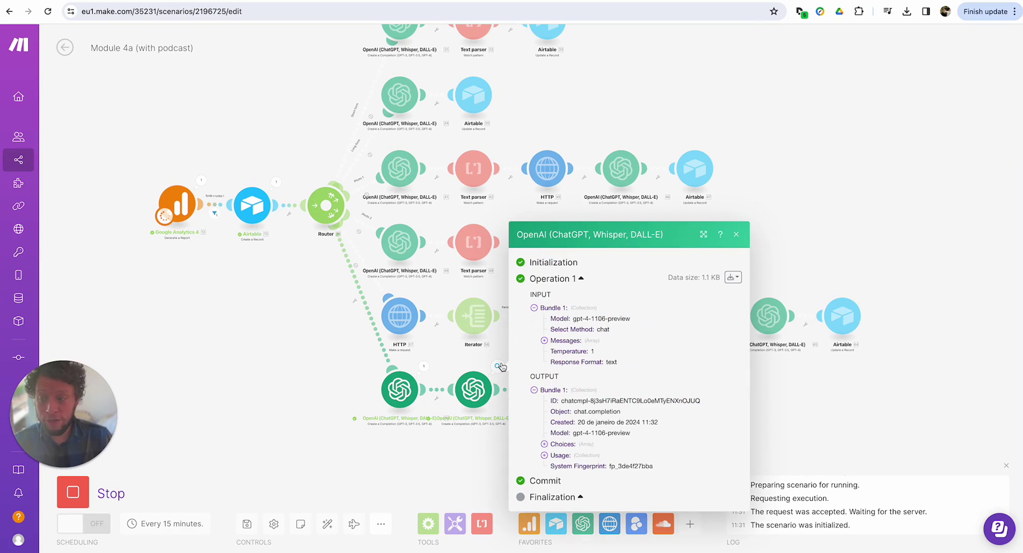
left_click(570, 452)
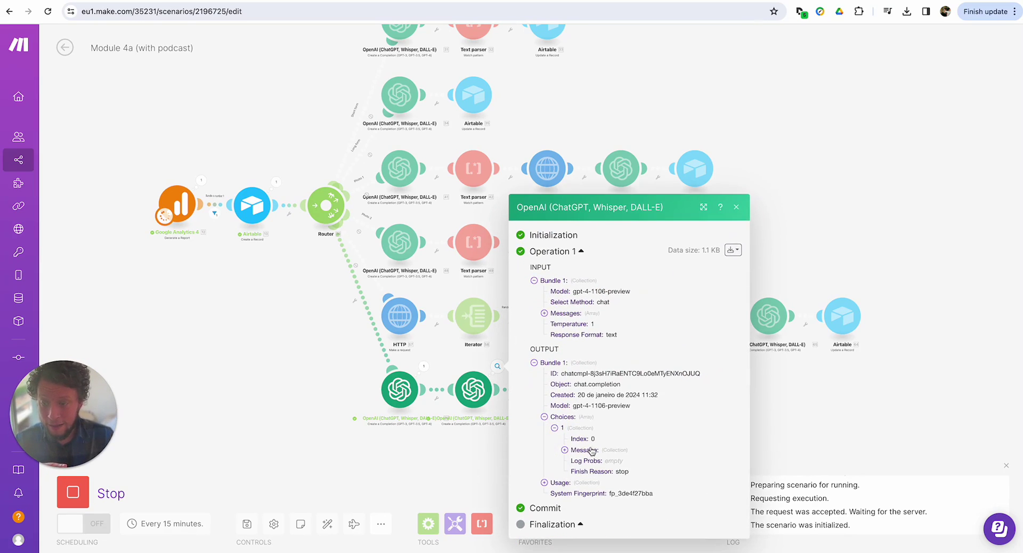
left_click(566, 451)
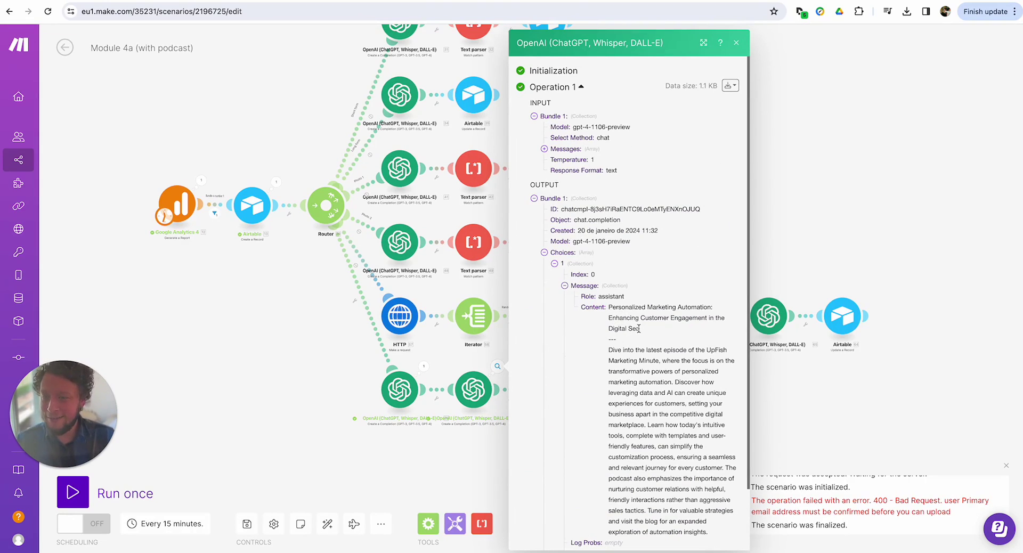
left_click_drag(639, 329, 629, 329)
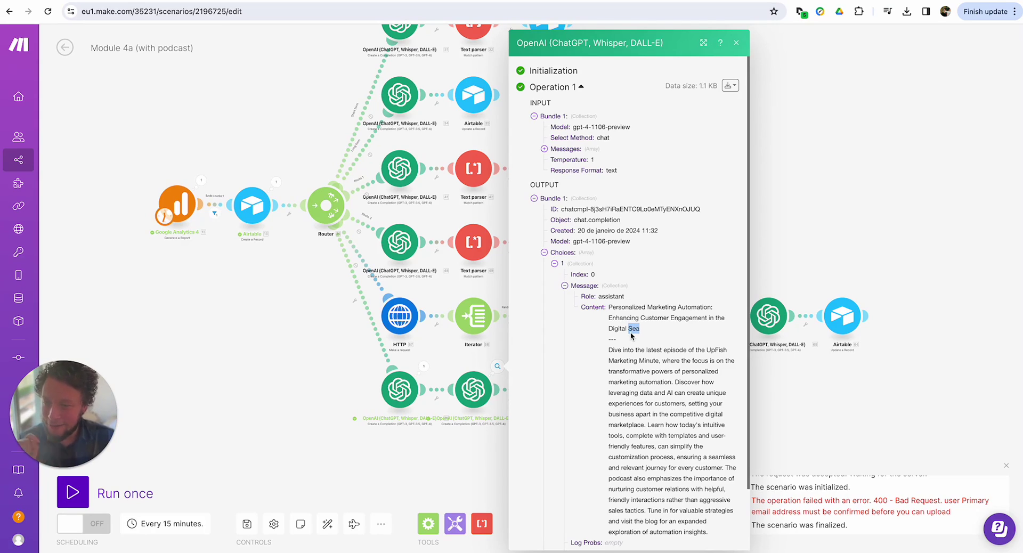
triple_click(630, 361)
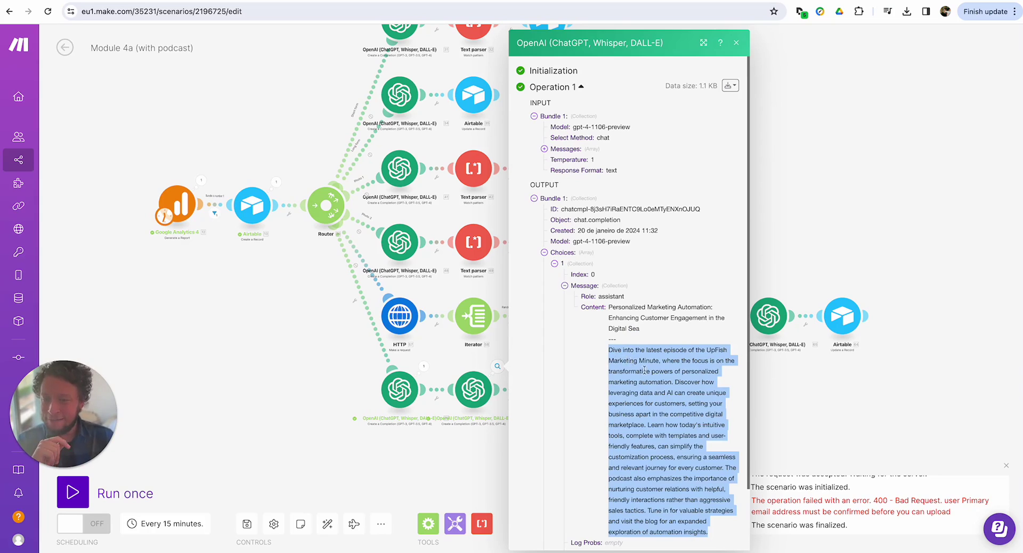
left_click(646, 371, "shift")
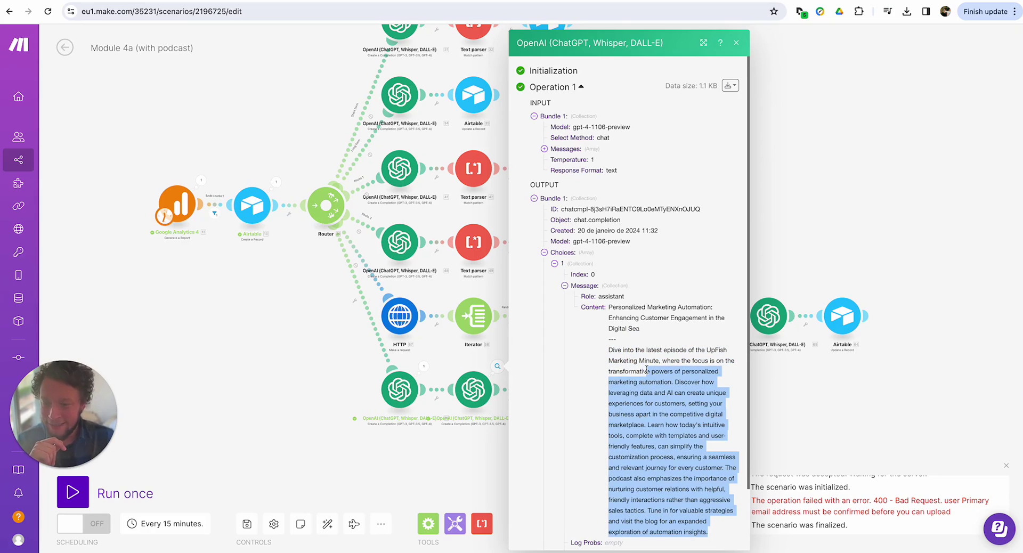
left_click(466, 465)
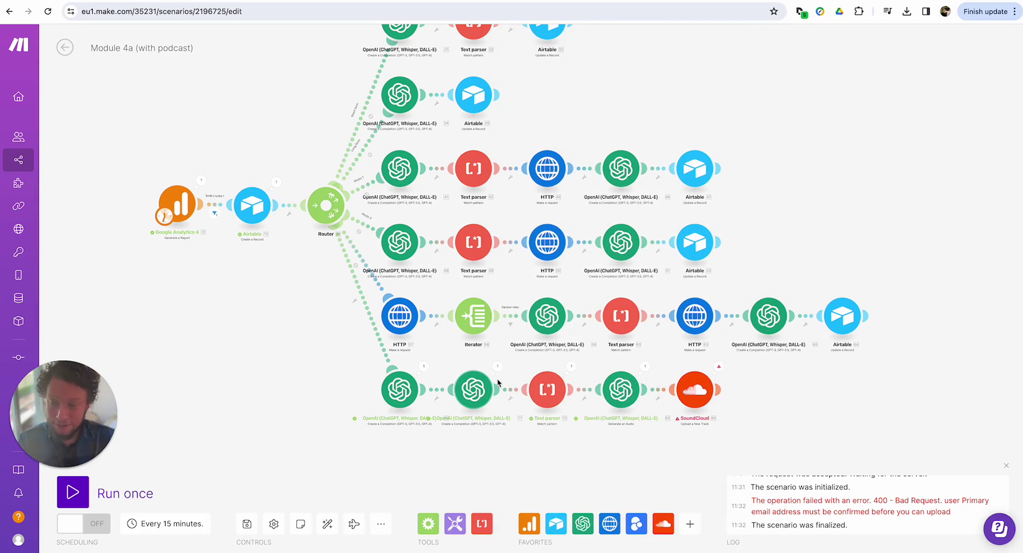
Step: Check the $1 title and $2 description in the podcast branch's Text parser output, and close the results
left_click(572, 366)
left_click_drag(637, 354, 728, 365)
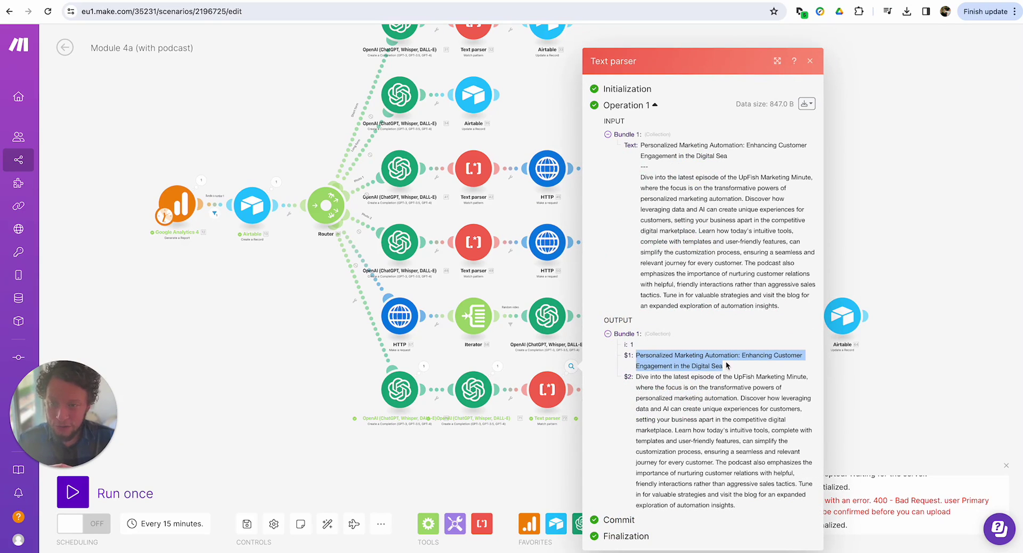
left_click_drag(638, 376, 763, 508)
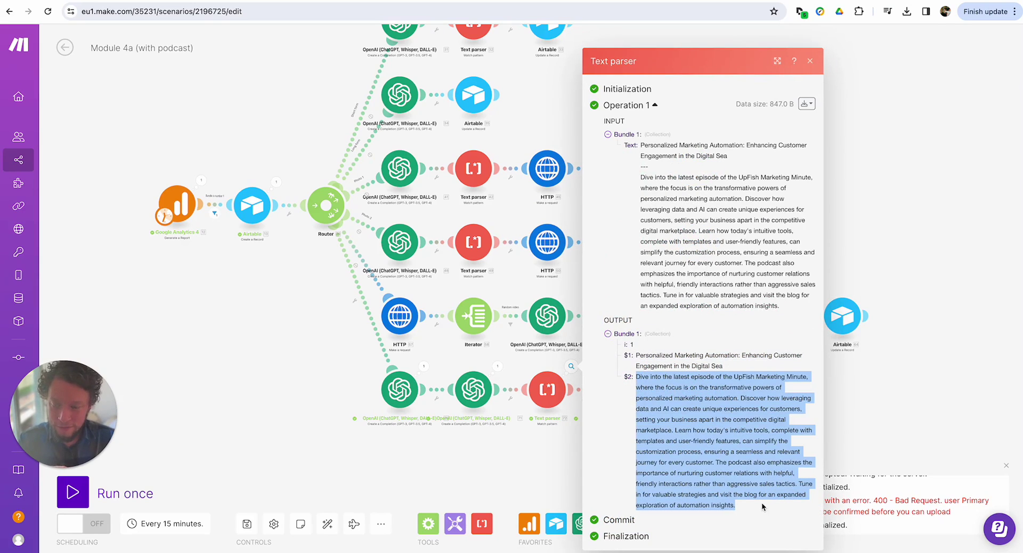
left_click(548, 483)
Step: Check the Output Audio data in the Generate an Audio module's run results, and close them
left_click(645, 367)
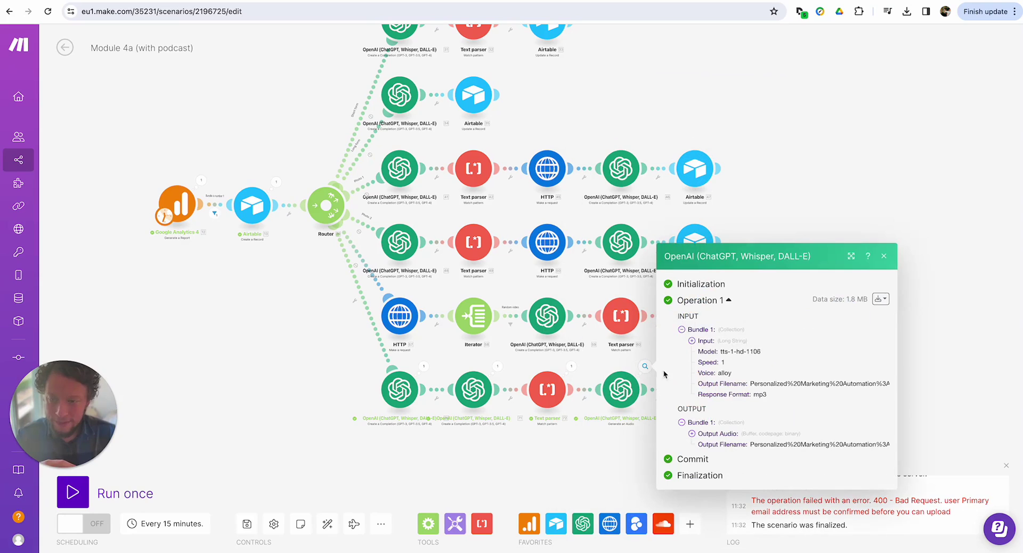
left_click(723, 432)
left_click(614, 469)
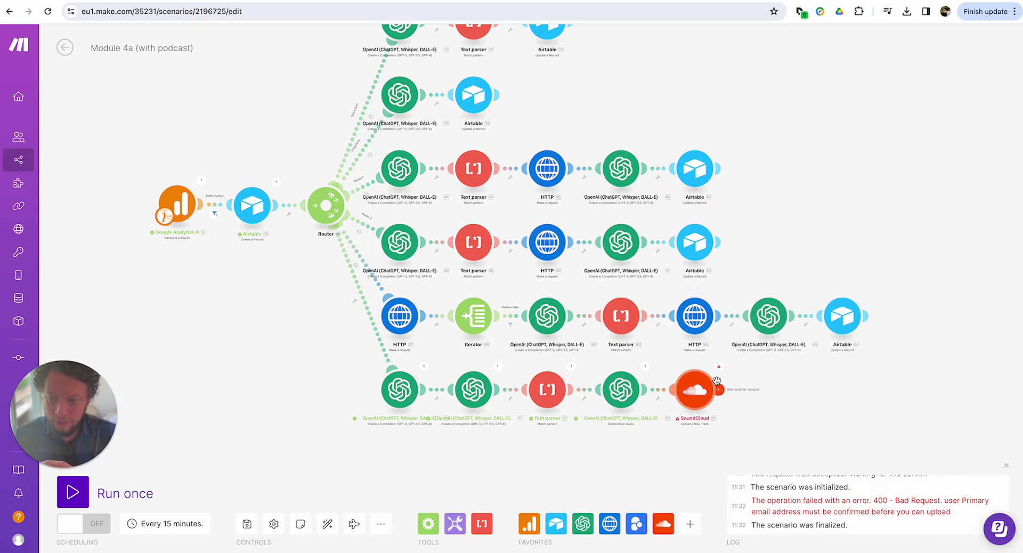
Step: Examine the runtime error message in the SoundCloud module's run results
left_click(719, 366)
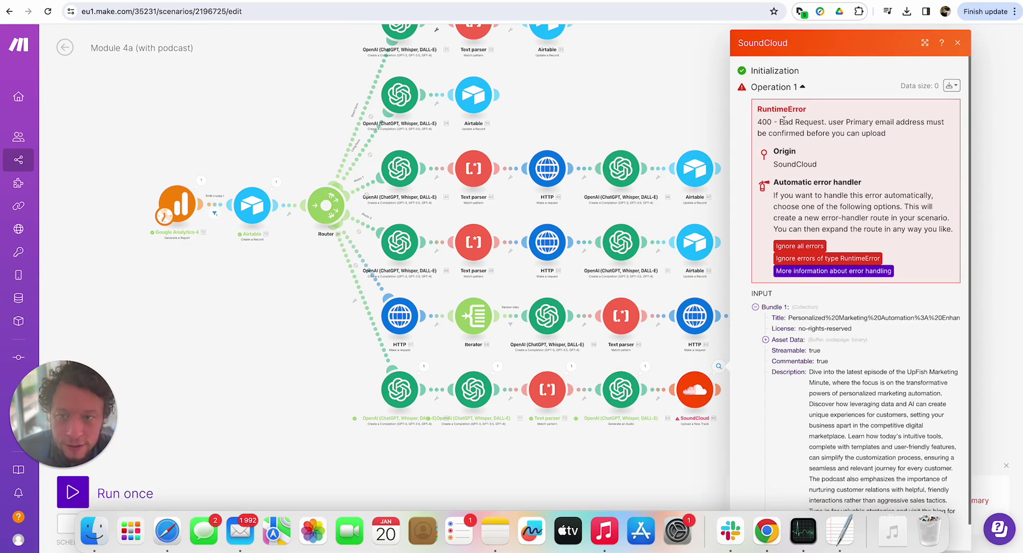
left_click_drag(784, 120, 732, 122)
left_click(896, 139)
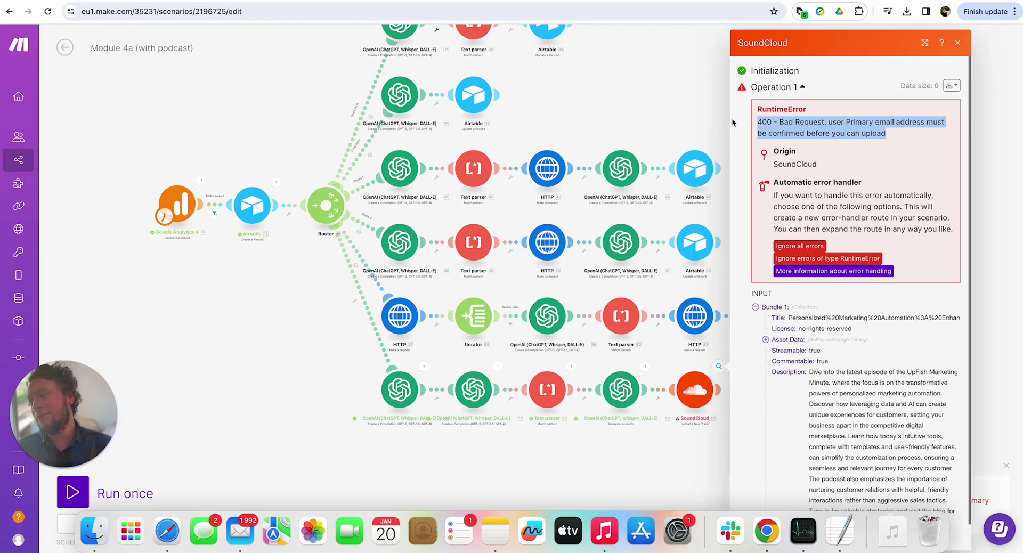
Step: Close the SoundCloud error results and run the scenario once more
left_click(693, 119)
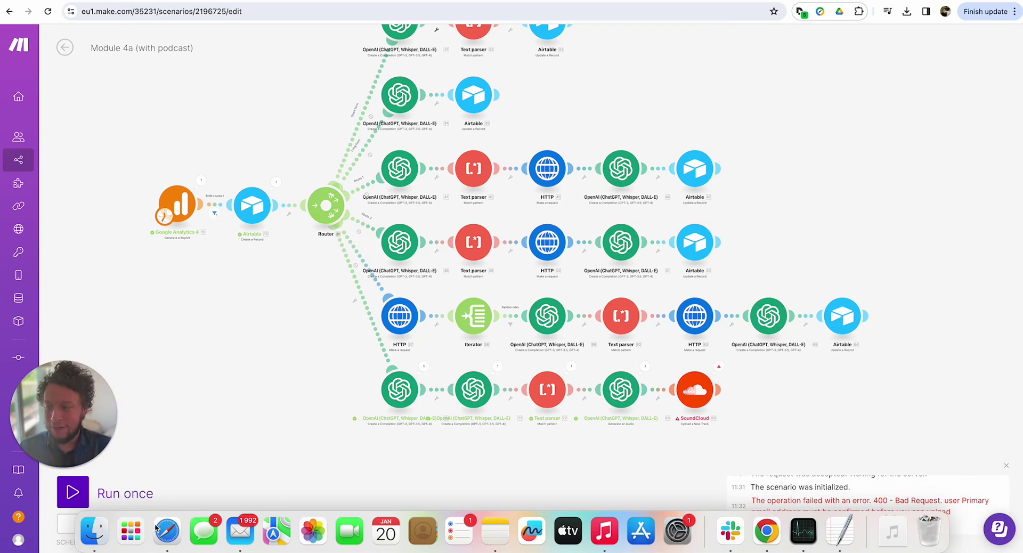
left_click(81, 495)
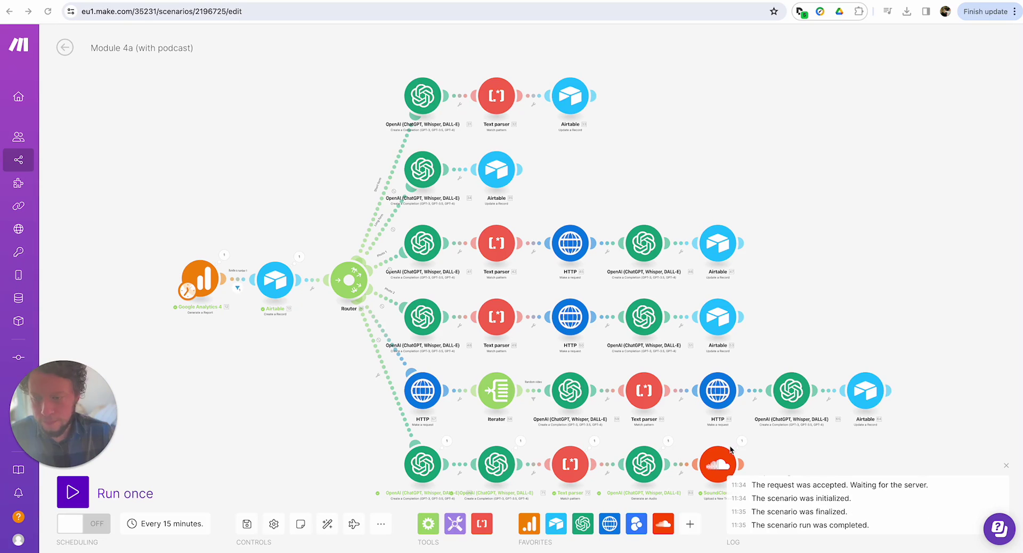
Step: Check the input title in the SoundCloud module's new run results, and close the results
left_click(742, 441)
left_click_drag(812, 127, 870, 138)
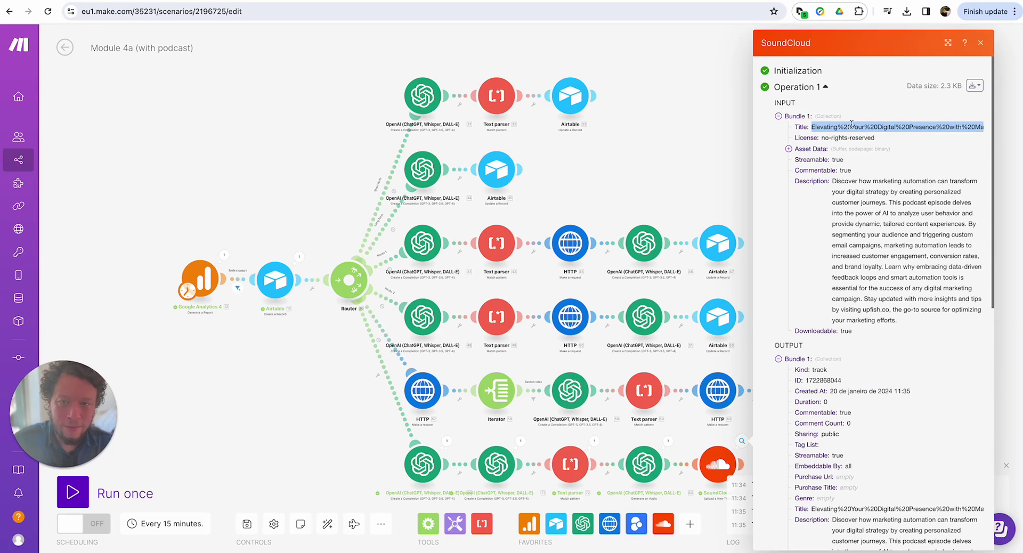
triple_click(831, 128)
left_click(830, 128)
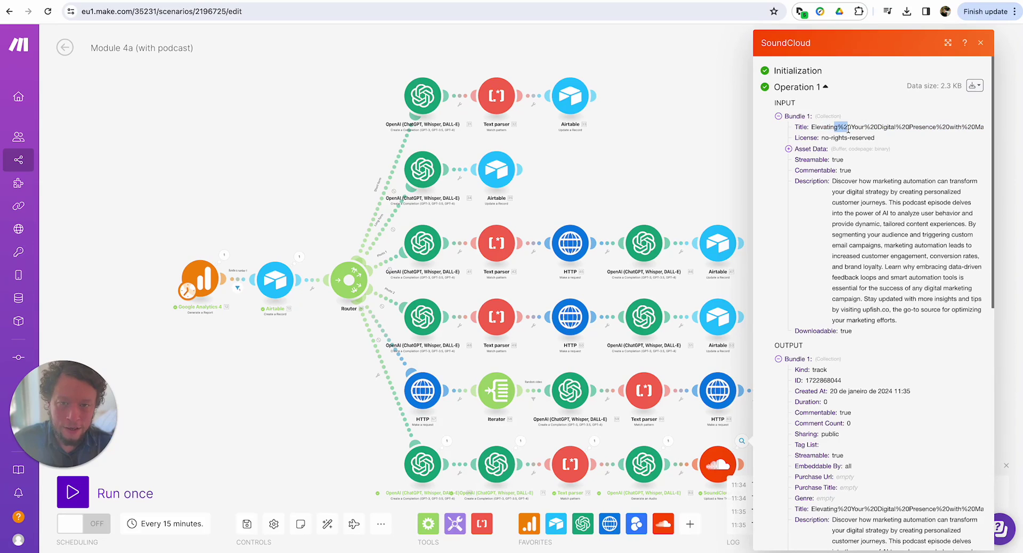
left_click(718, 180)
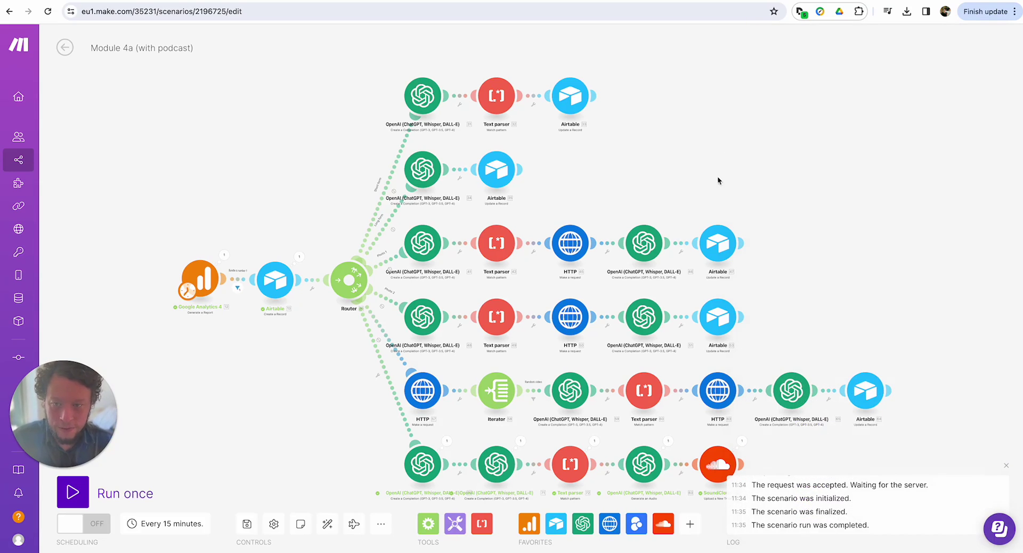
Step: Switch the SoundCloud module's file source to Map with the Text parser's $1 as the title, and save the settings
left_click(722, 464)
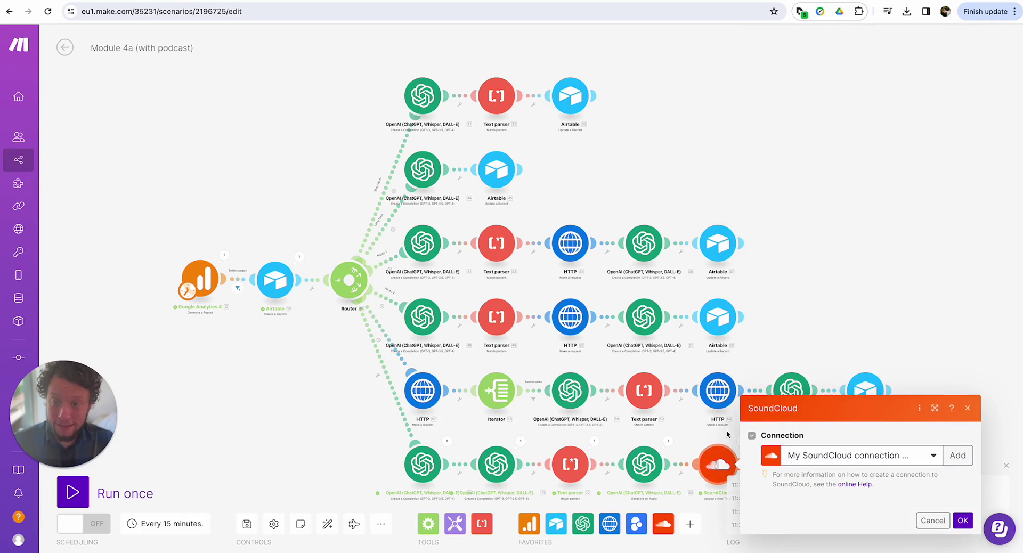
left_click(766, 167)
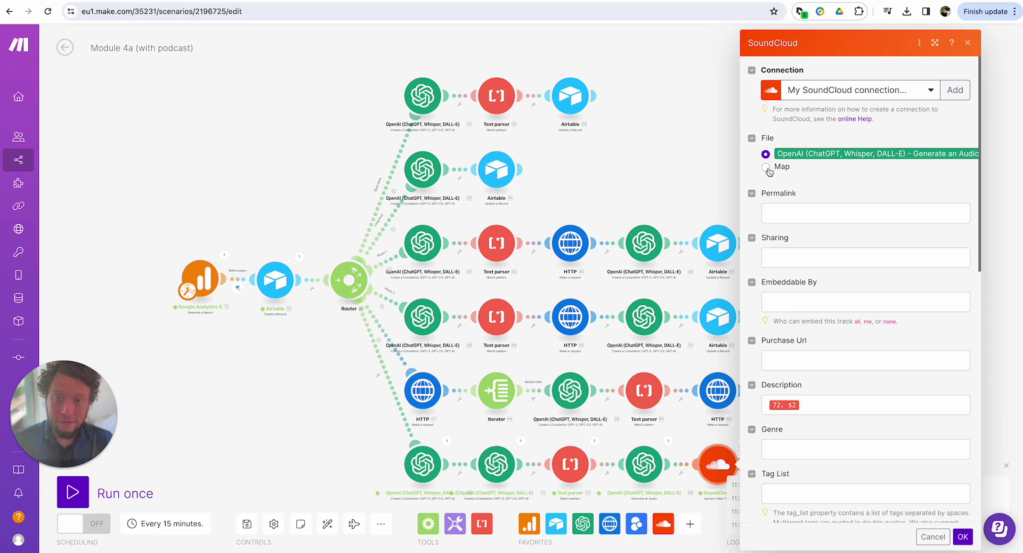
left_click(819, 202)
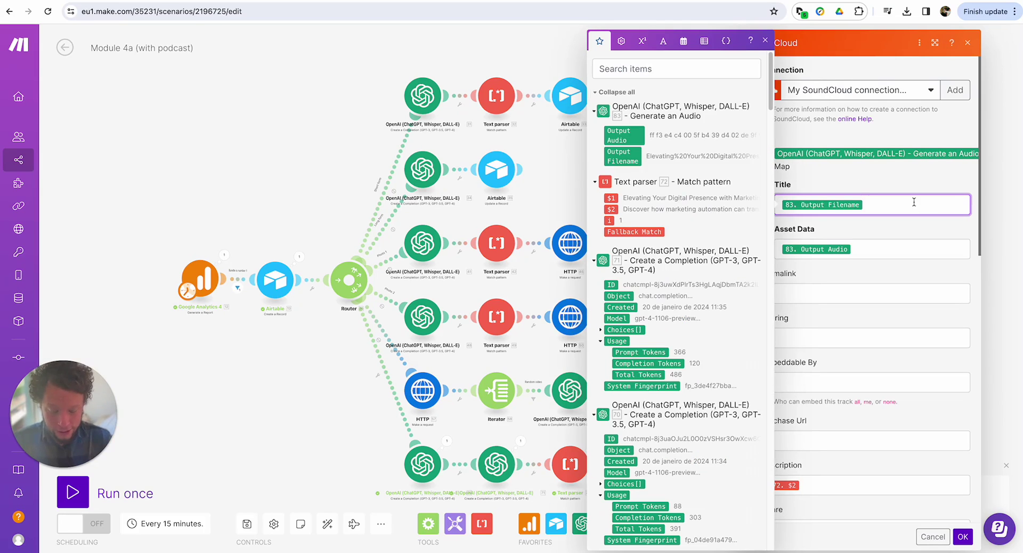
key("BackSpace")
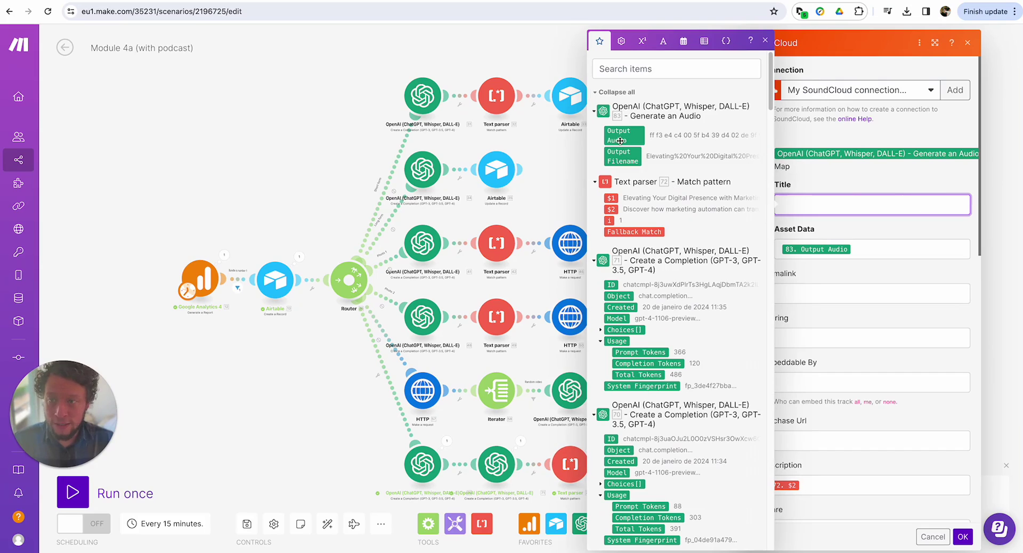
left_click(612, 199)
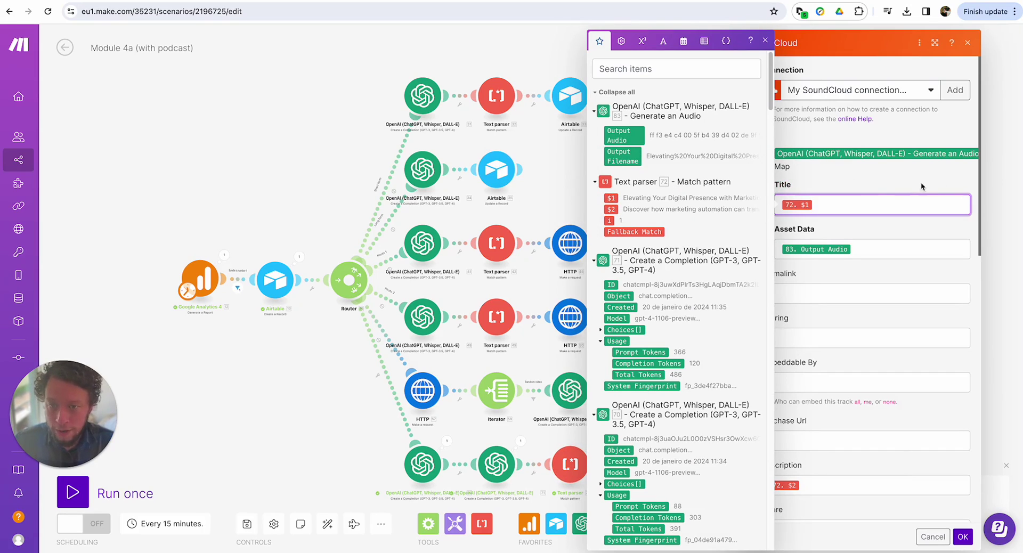
left_click(963, 537)
Step: Examine the description, sharing setting and user permalink URL in the SoundCloud module's run results
left_click(741, 441)
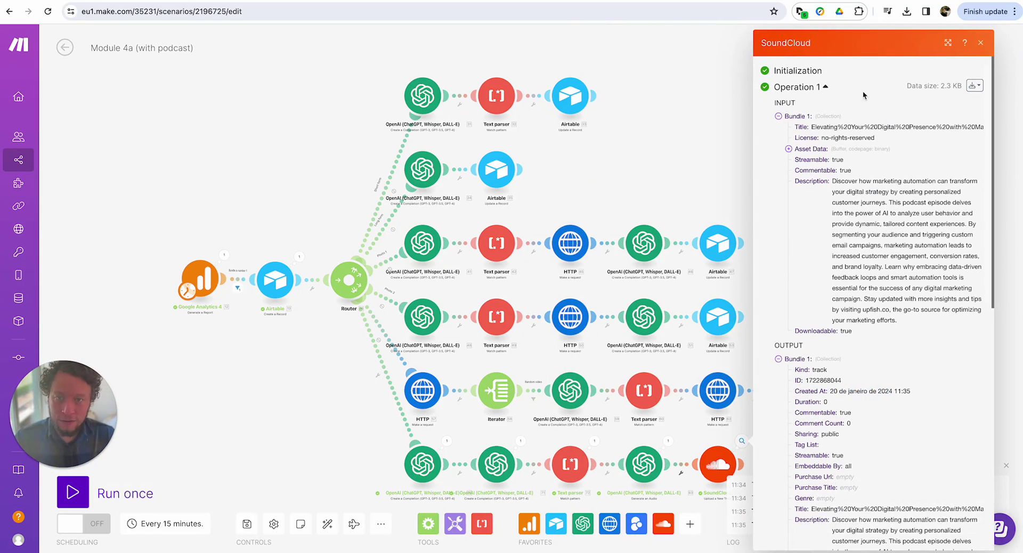
left_click_drag(836, 125, 884, 127)
triple_click(864, 204)
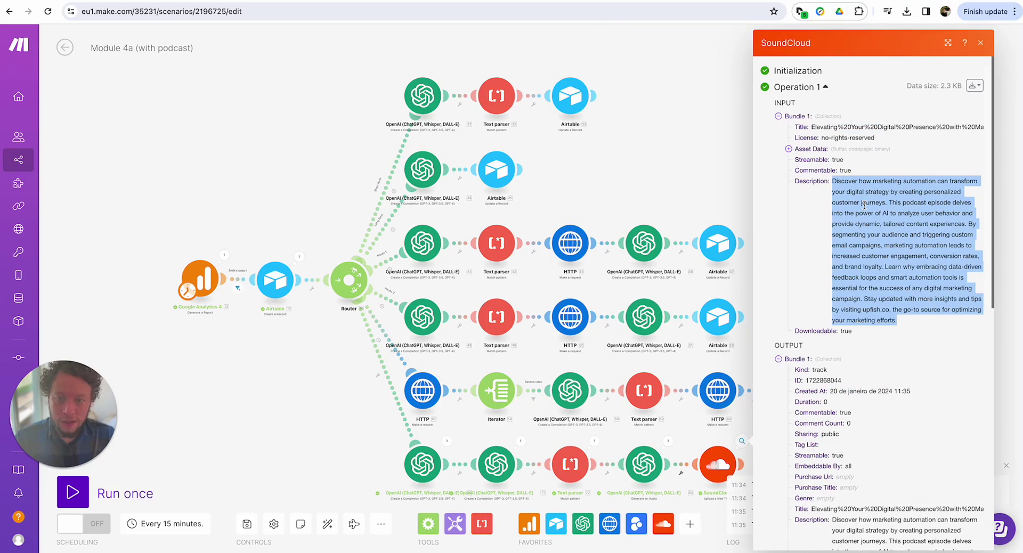
scroll(864, 204, "down", 5)
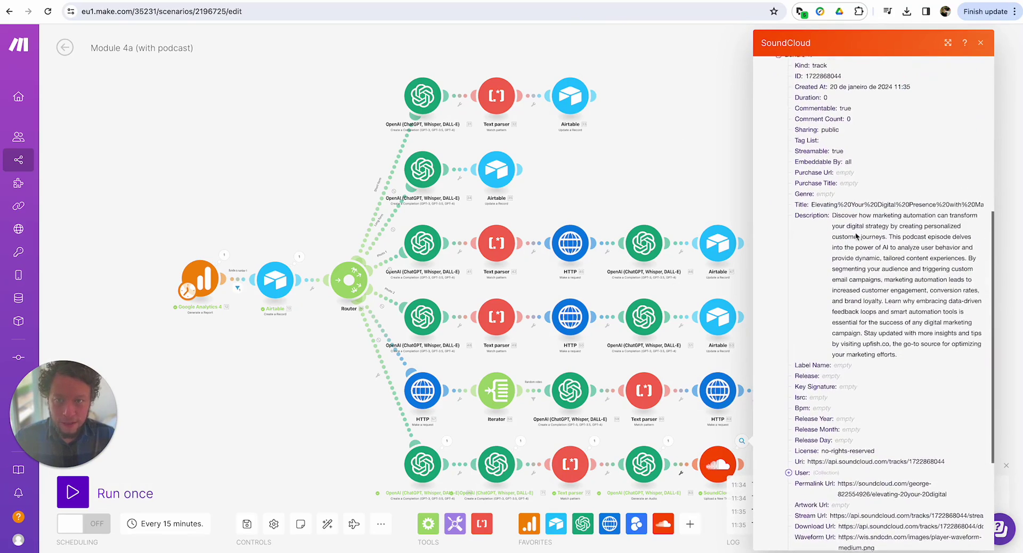
double_click(825, 135)
scroll(824, 134, "up", 2)
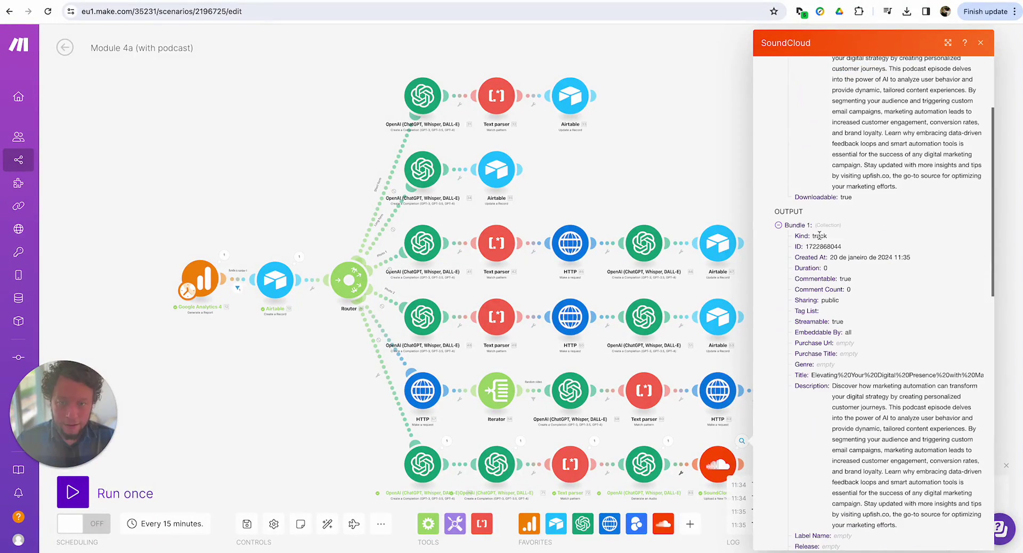
scroll(861, 325, "down", 7)
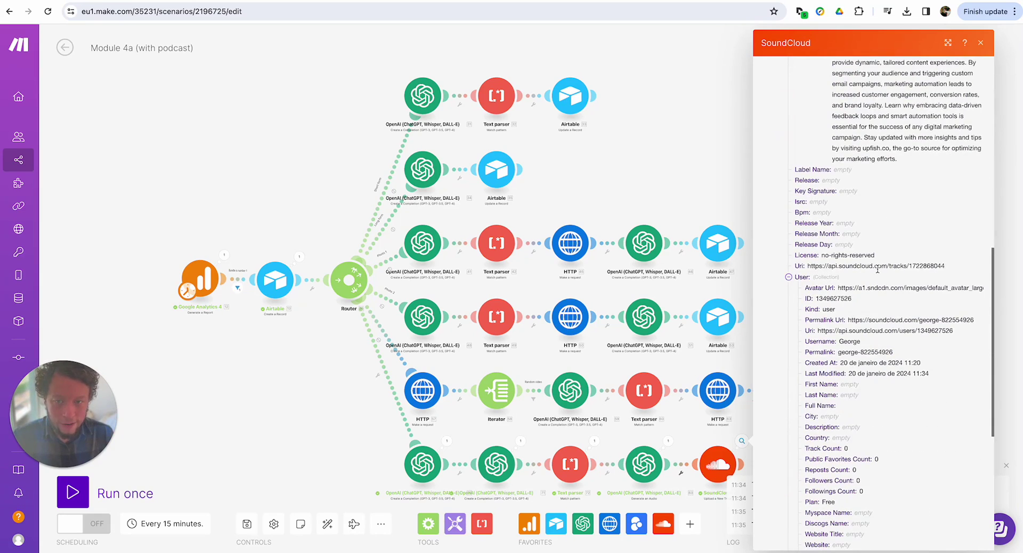
triple_click(858, 319)
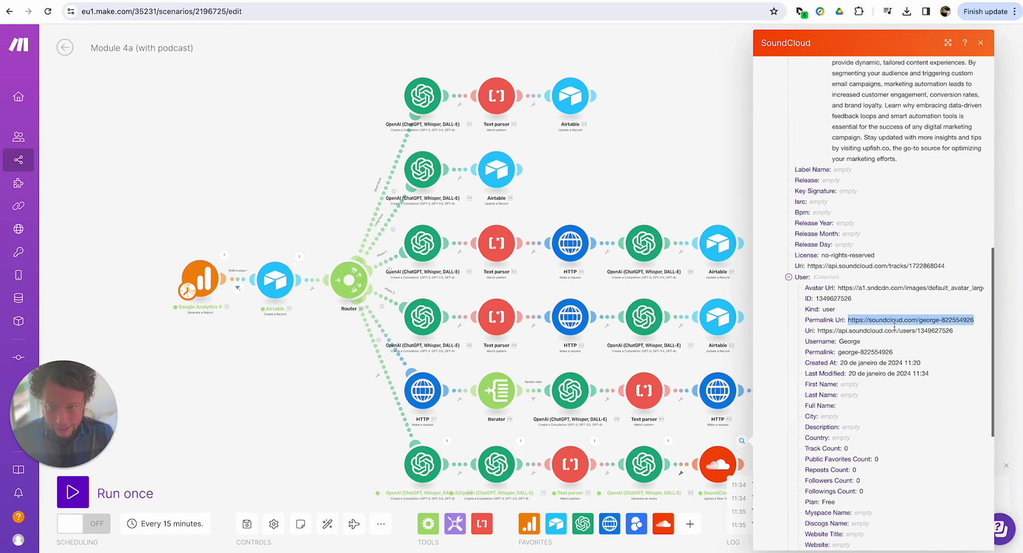
Step: Play the start of the uploaded podcast on the SoundCloud profile page, pause it, and return to the scenario with the results closed
key("ctrl+Tab")
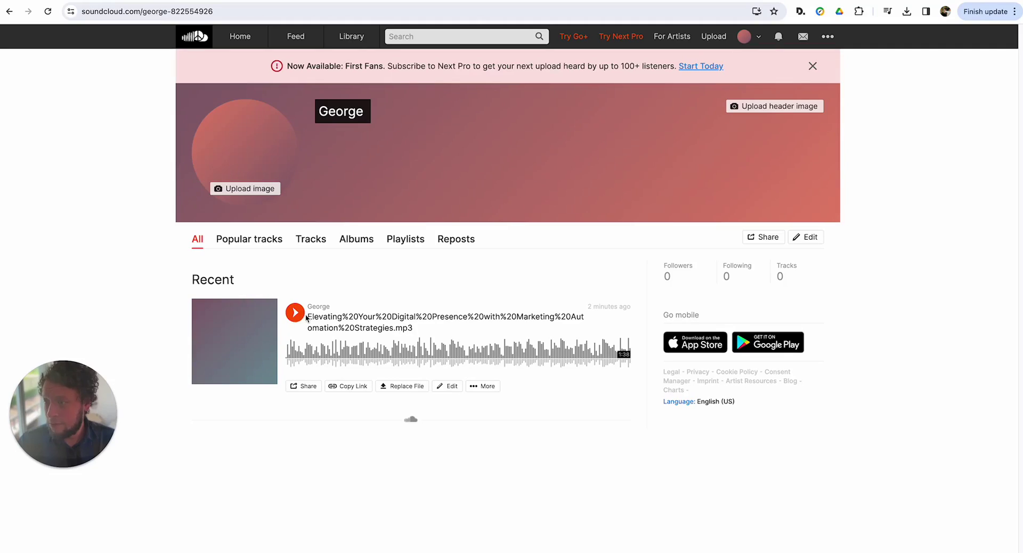
left_click(296, 313)
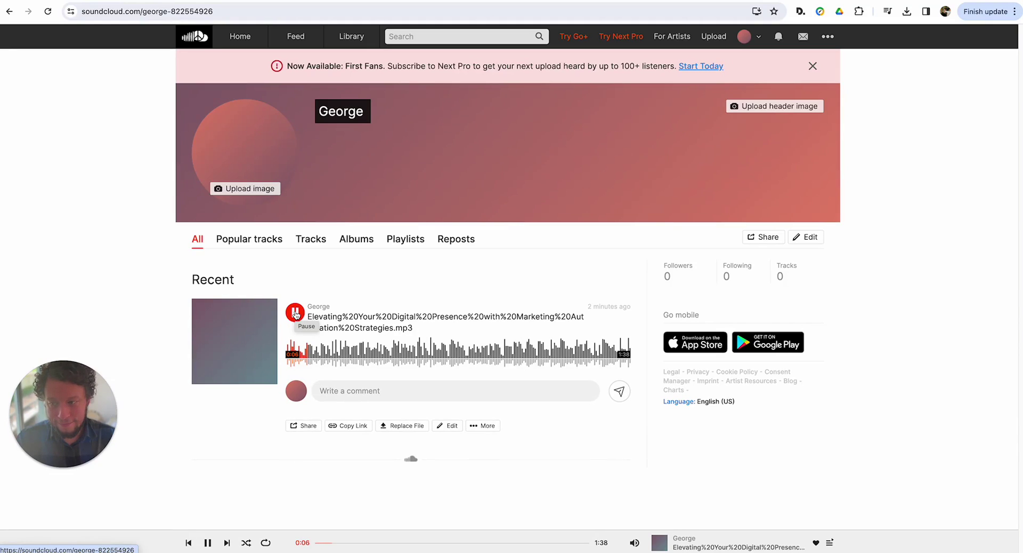
left_click(295, 315)
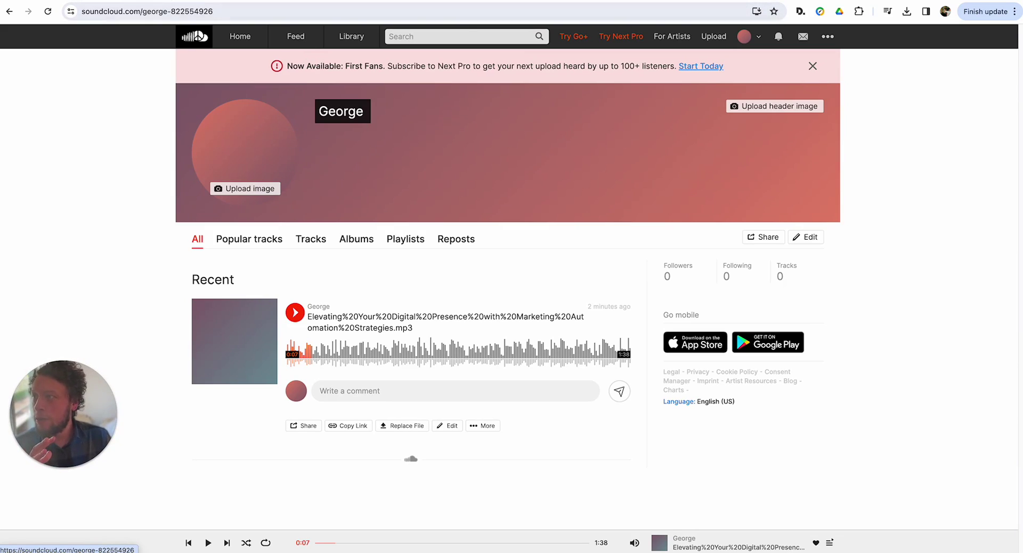
key("super+w")
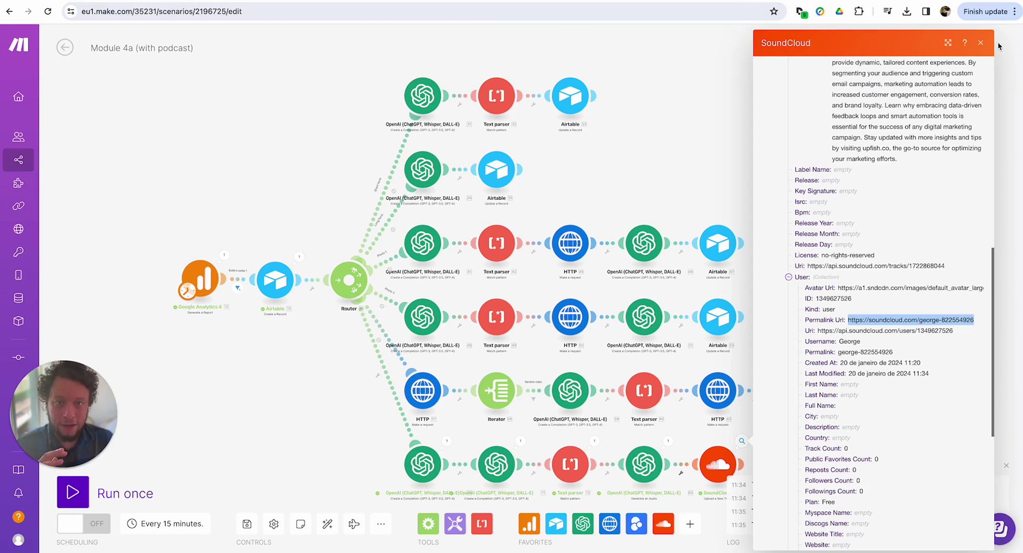
left_click(981, 42)
Step: Review the SoundCloud module's optional upload fields down to Artwork Data, and close the settings
scroll(839, 267, "down", 2)
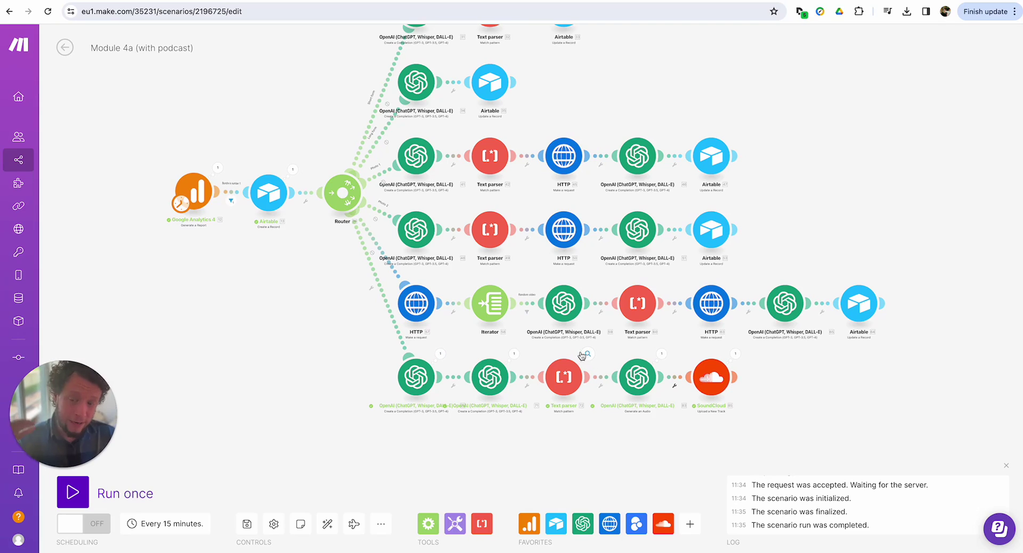
left_click(706, 377)
scroll(838, 298, "down", 2)
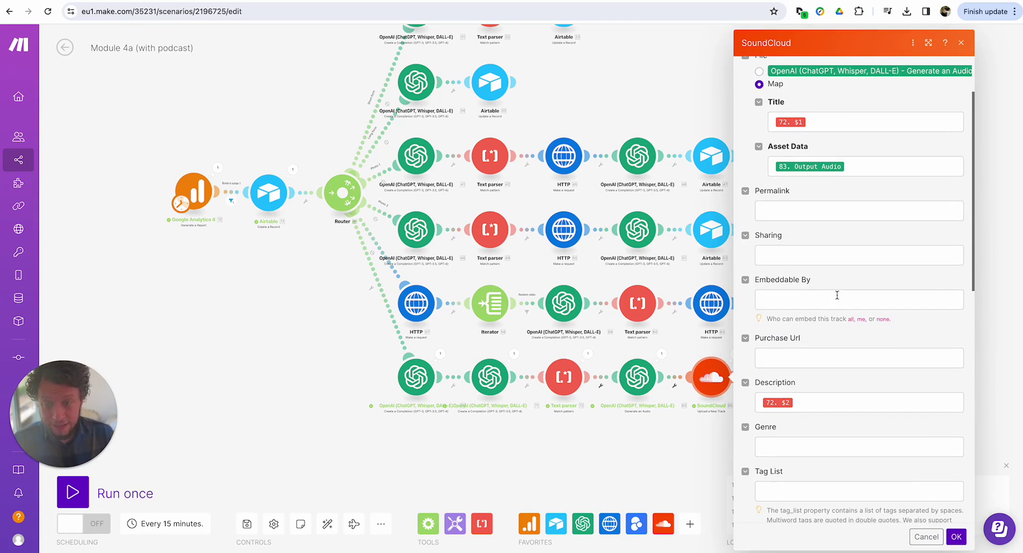
scroll(798, 288, "down", 3)
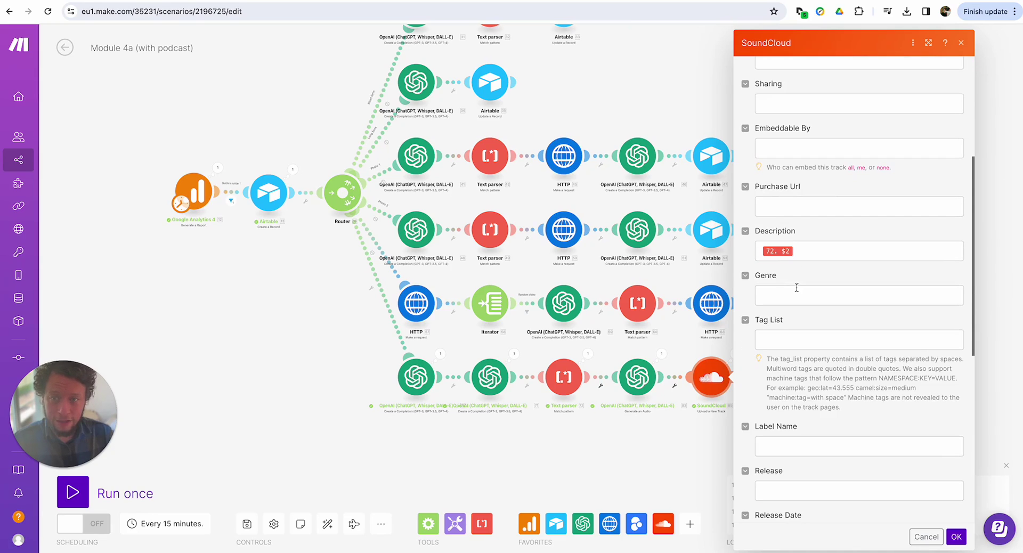
scroll(797, 288, "down", 5)
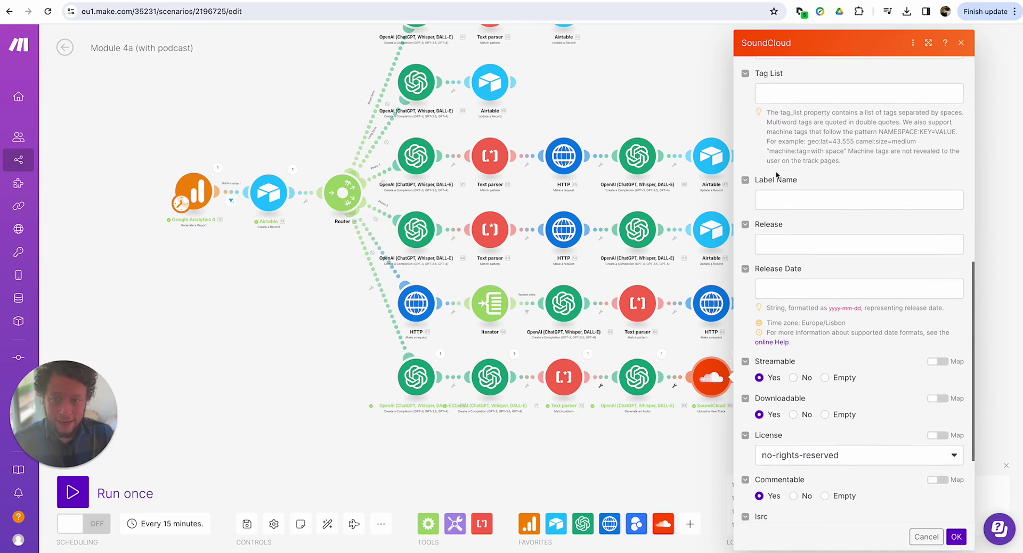
scroll(788, 242, "down", 3)
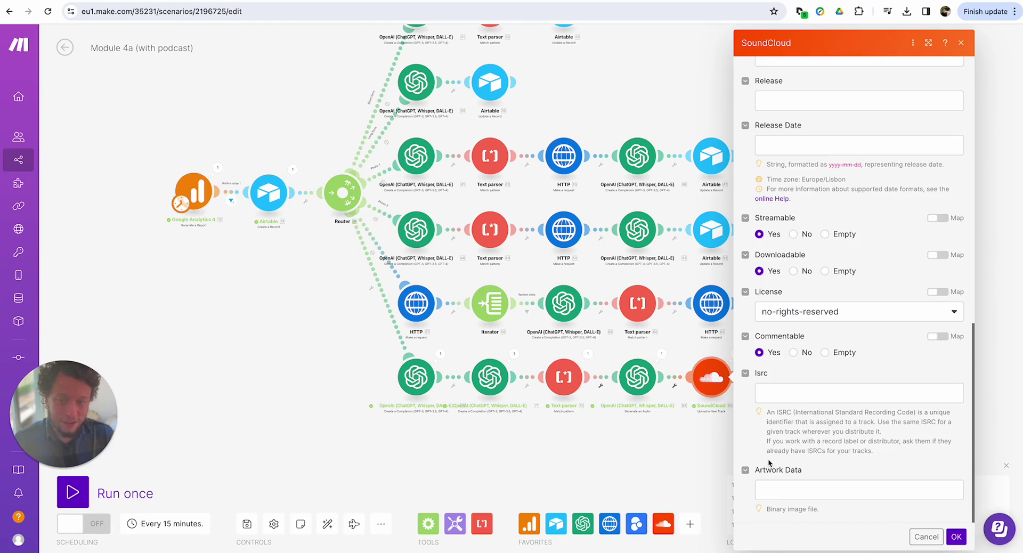
left_click(787, 491)
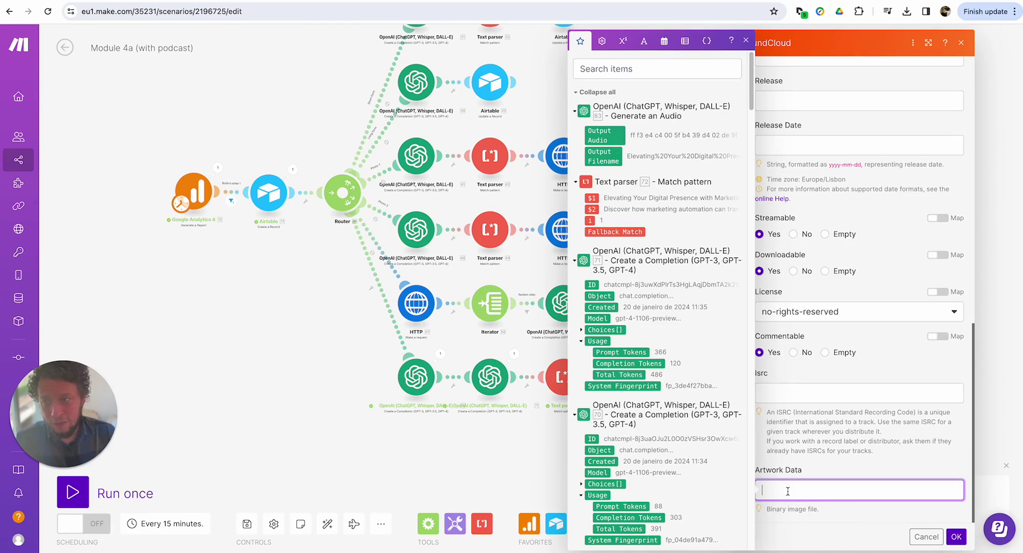
left_click(498, 468)
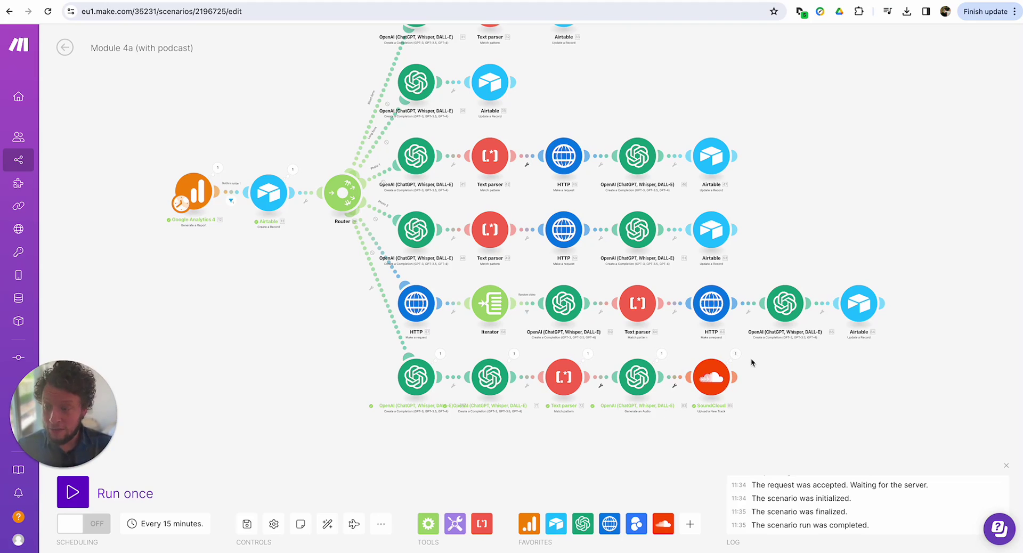
scroll(752, 359, "up", 2)
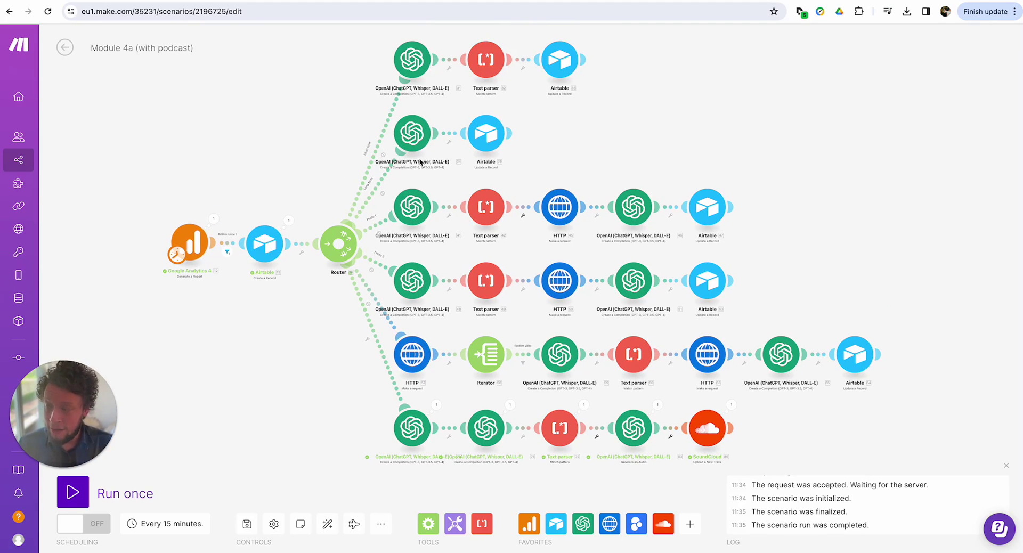